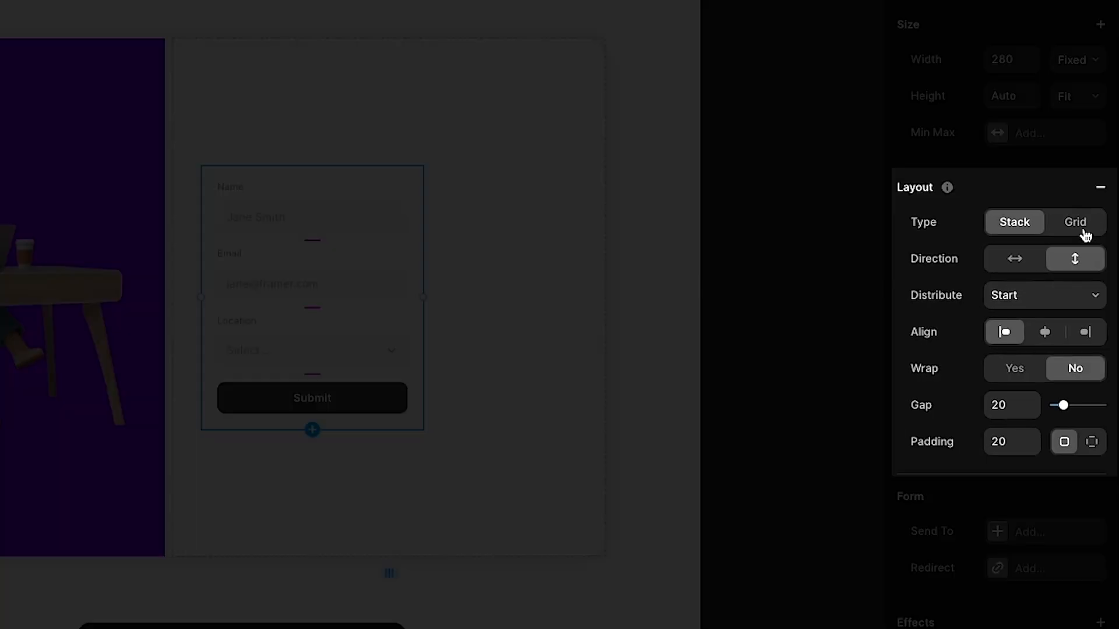
# Set the form's field gap and padding both to 20
pyautogui.scroll(-5, 1044, 332)
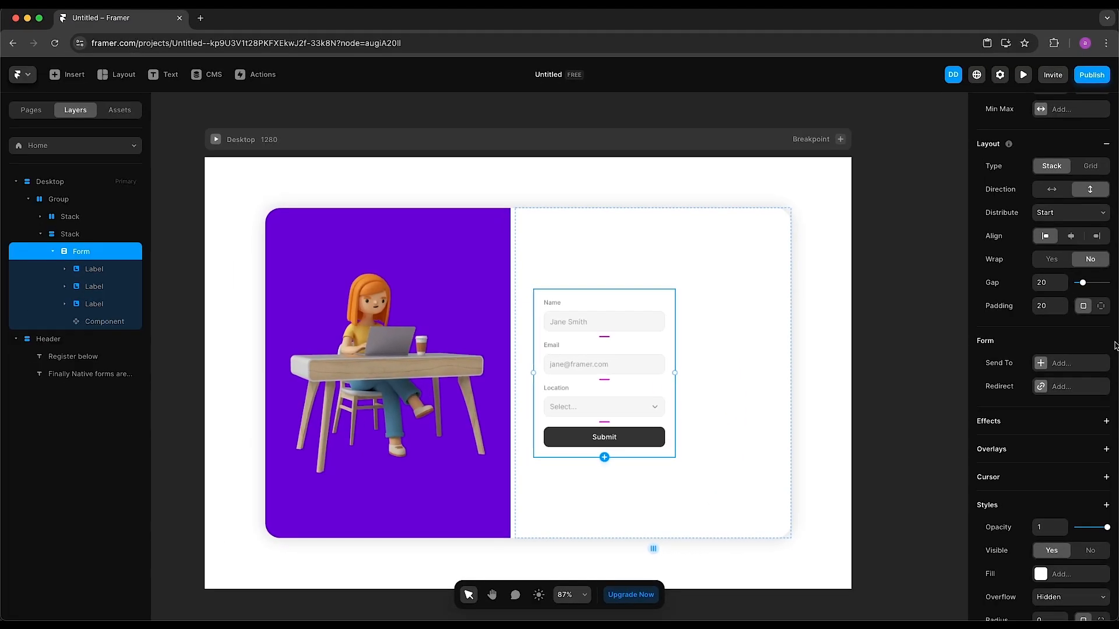
pyautogui.click(1062, 303)
pyautogui.click(1063, 303)
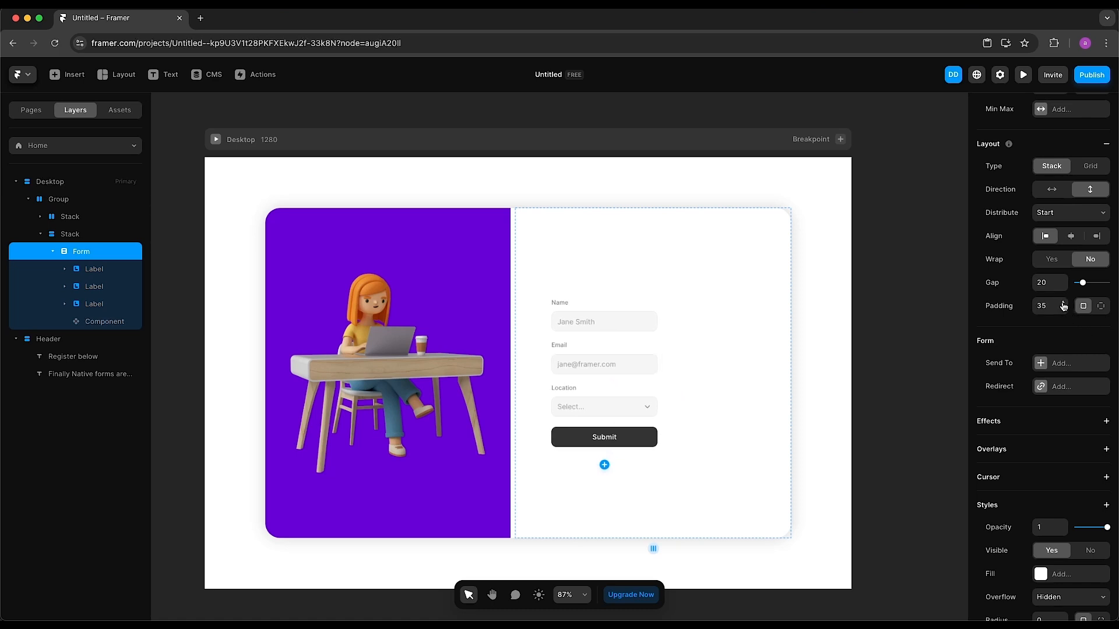
pyautogui.click(1062, 280)
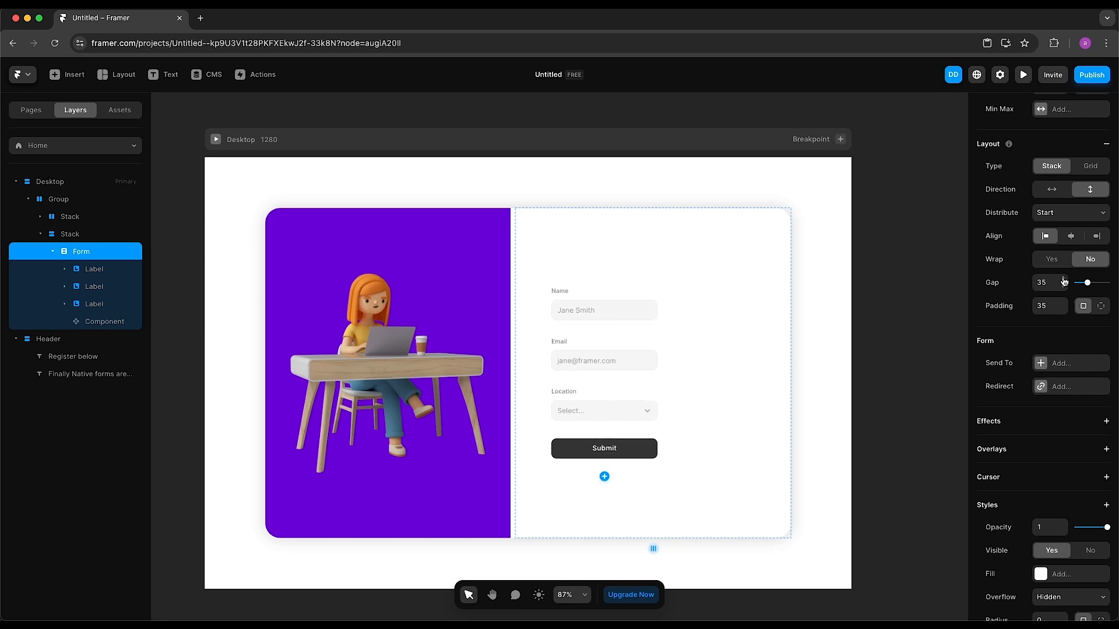
pyautogui.click(1063, 280)
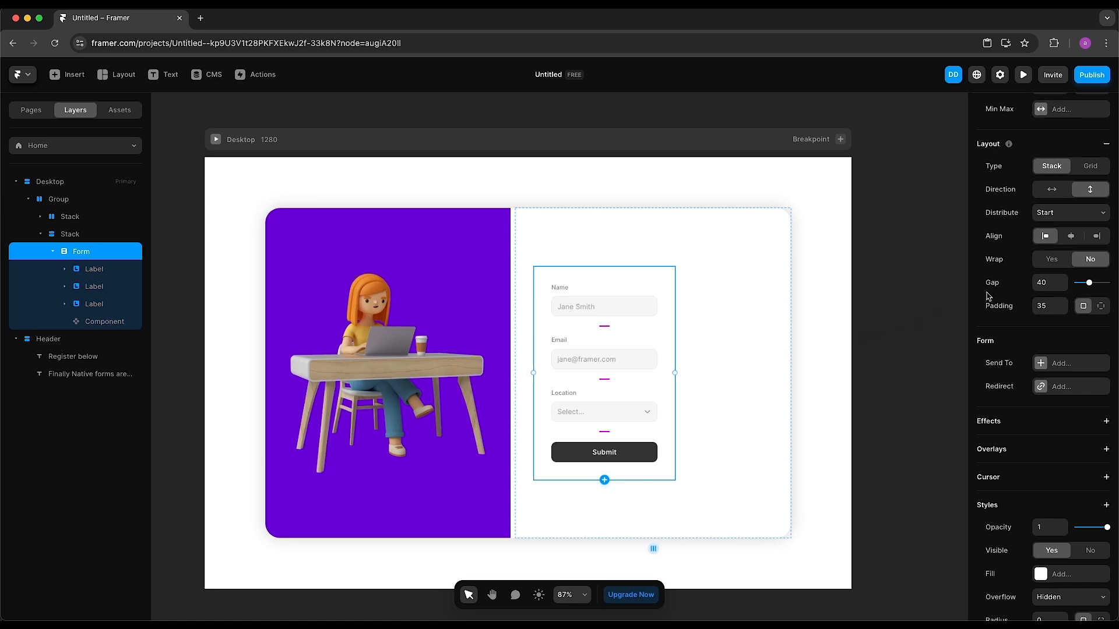
pyautogui.click(1049, 283)
pyautogui.write('20')
pyautogui.press('Tab')
pyautogui.write('20')
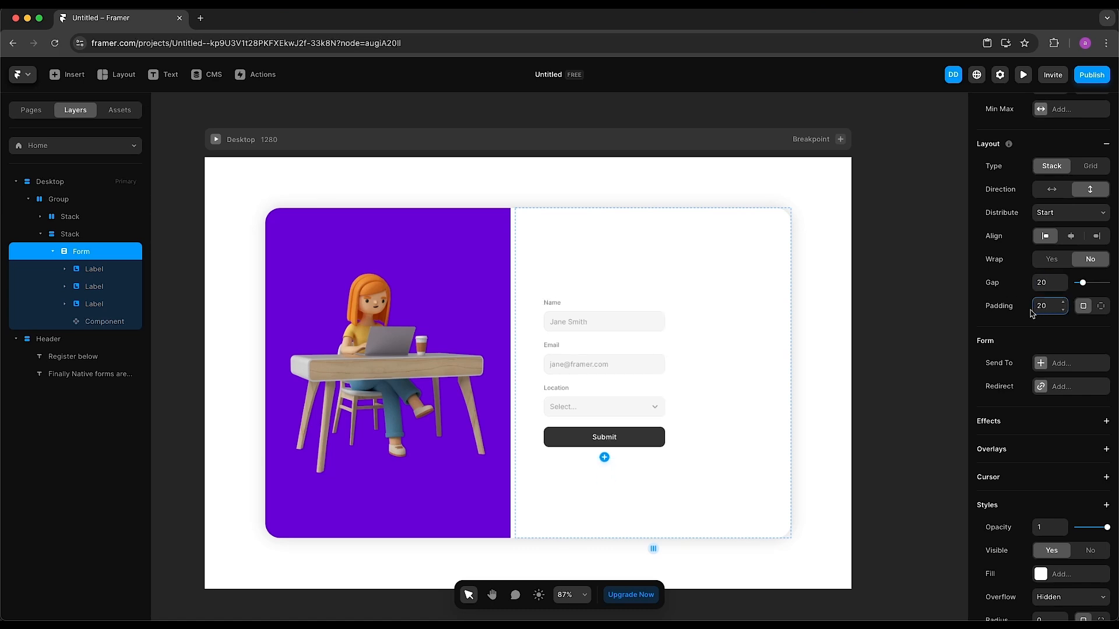
# Set the form's width to Fill and expand the first Label layer
pyautogui.scroll(1, 1055, 282)
pyautogui.scroll(3, 1055, 283)
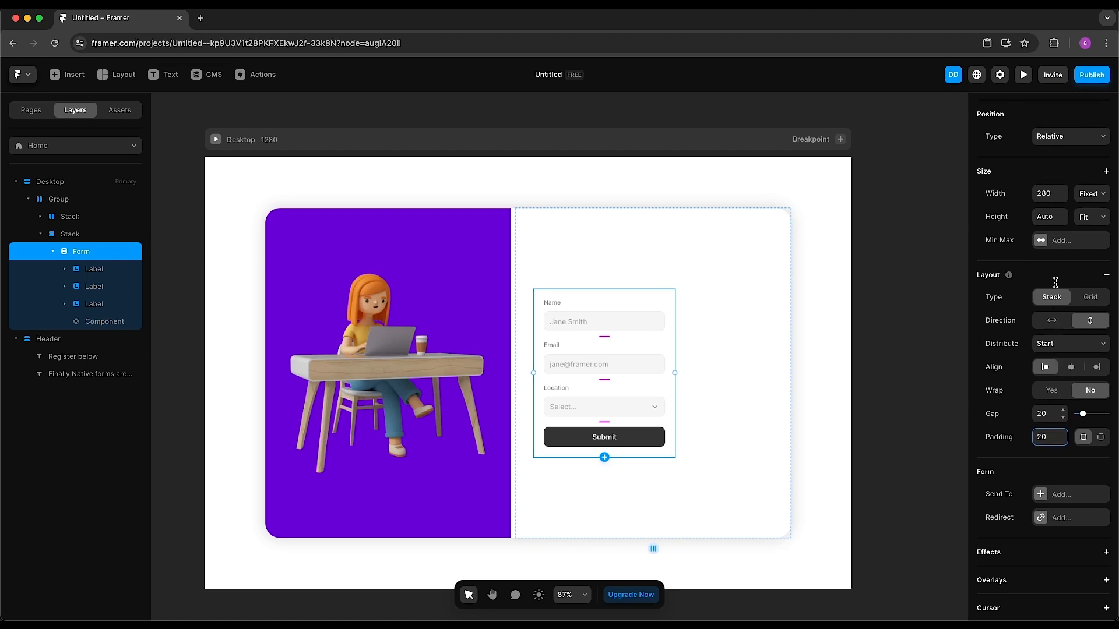
pyautogui.click(1094, 226)
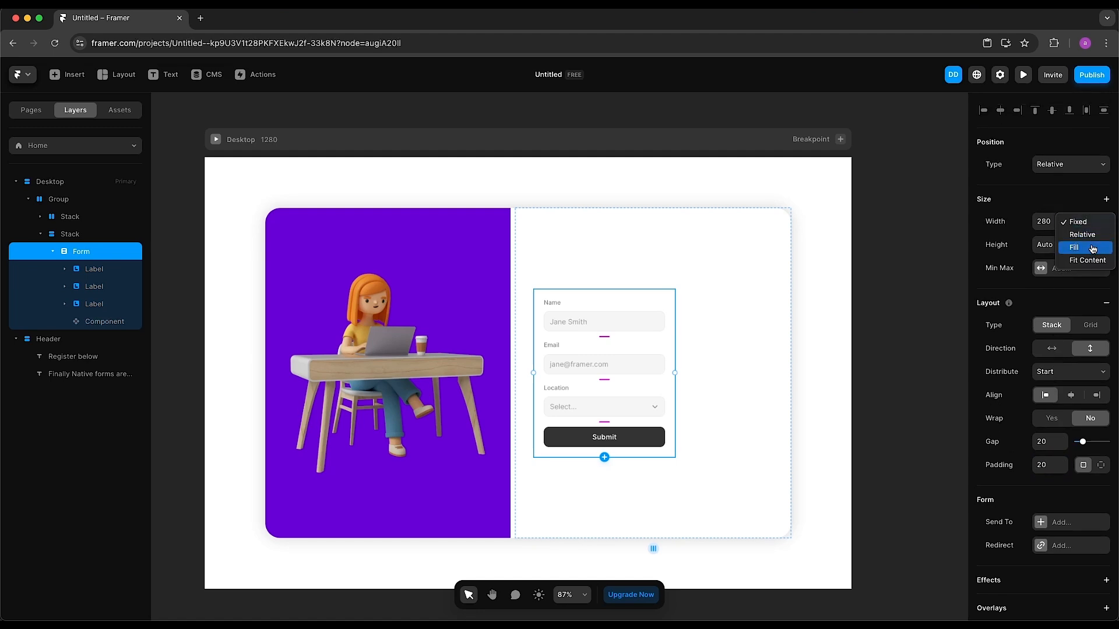
pyautogui.click(1092, 249)
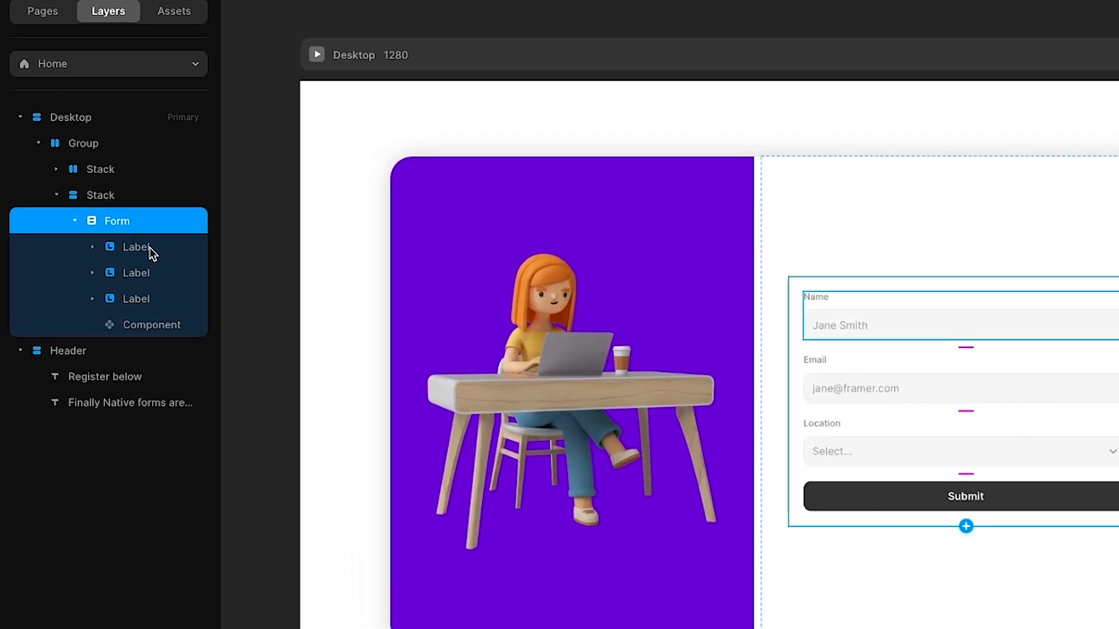
pyautogui.click(78, 258)
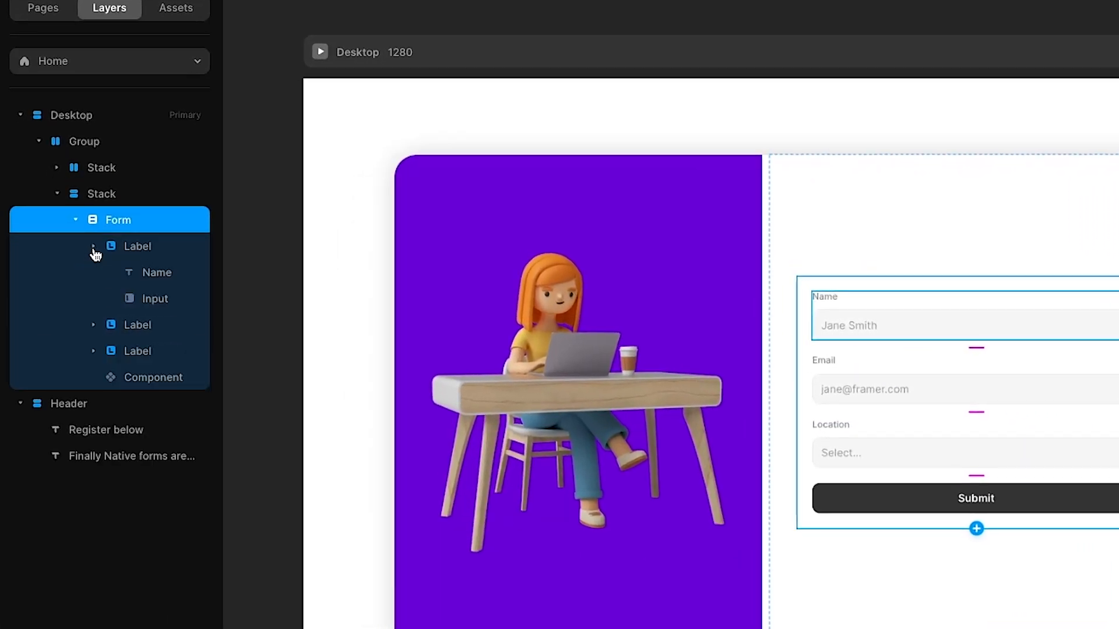
# Select the first Label's Name text, then its Input layer: type Text, placeholder Jane Smith
pyautogui.click(135, 246)
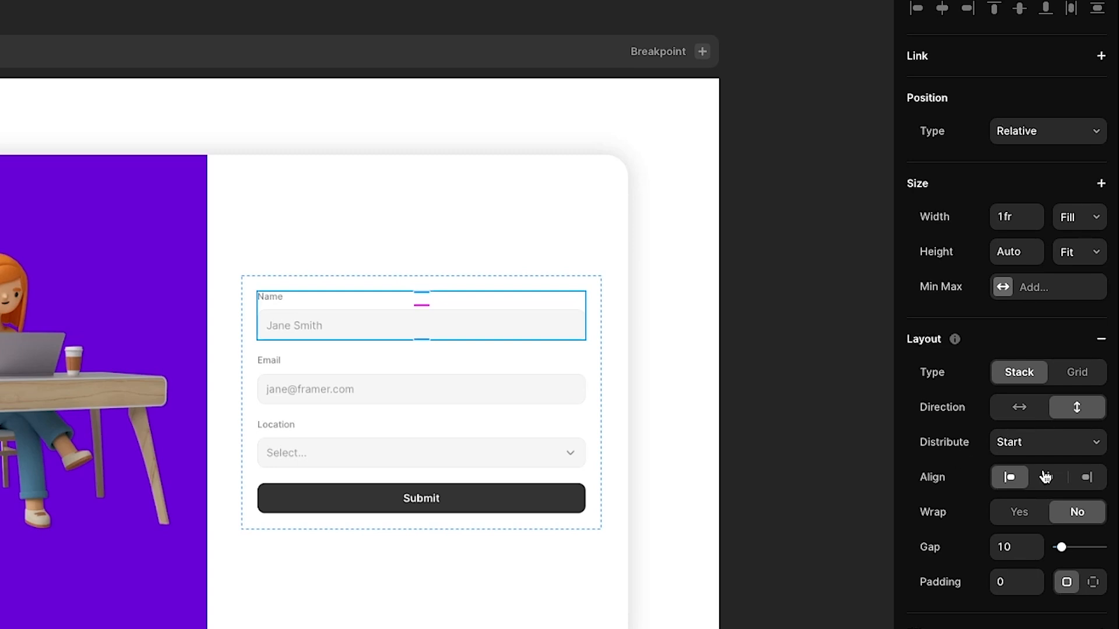
pyautogui.scroll(-7, 1043, 474)
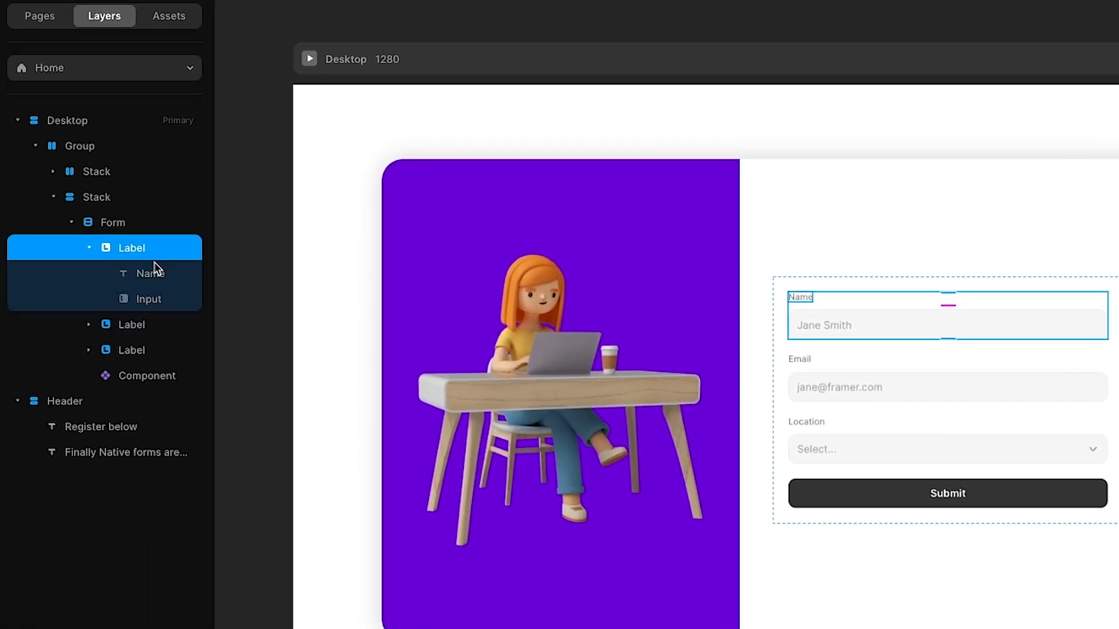
pyautogui.click(158, 274)
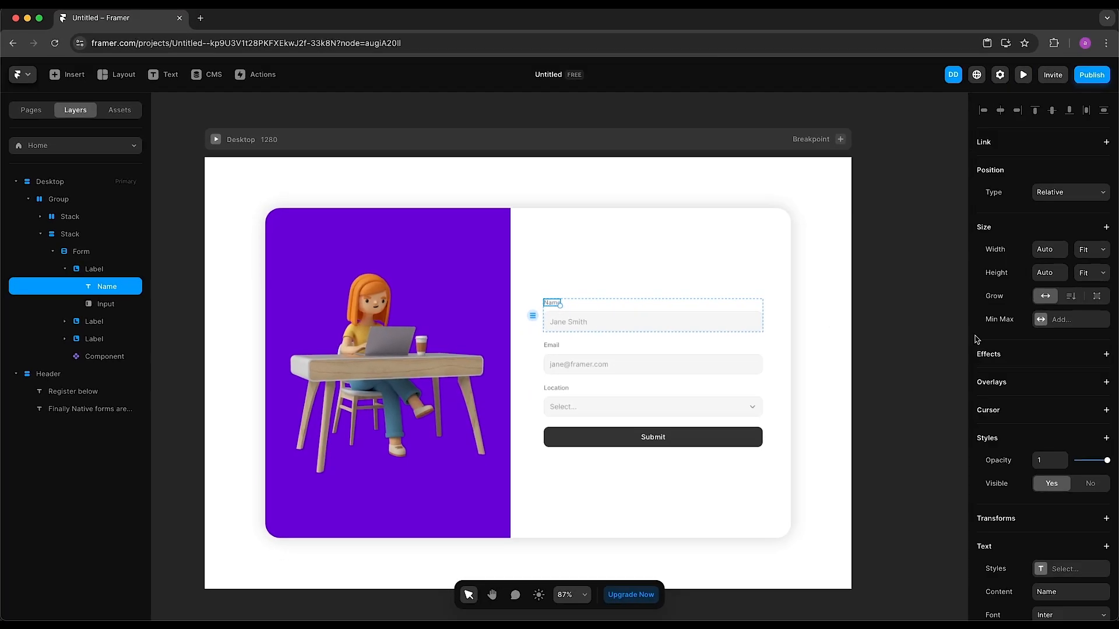
pyautogui.scroll(-5, 1005, 343)
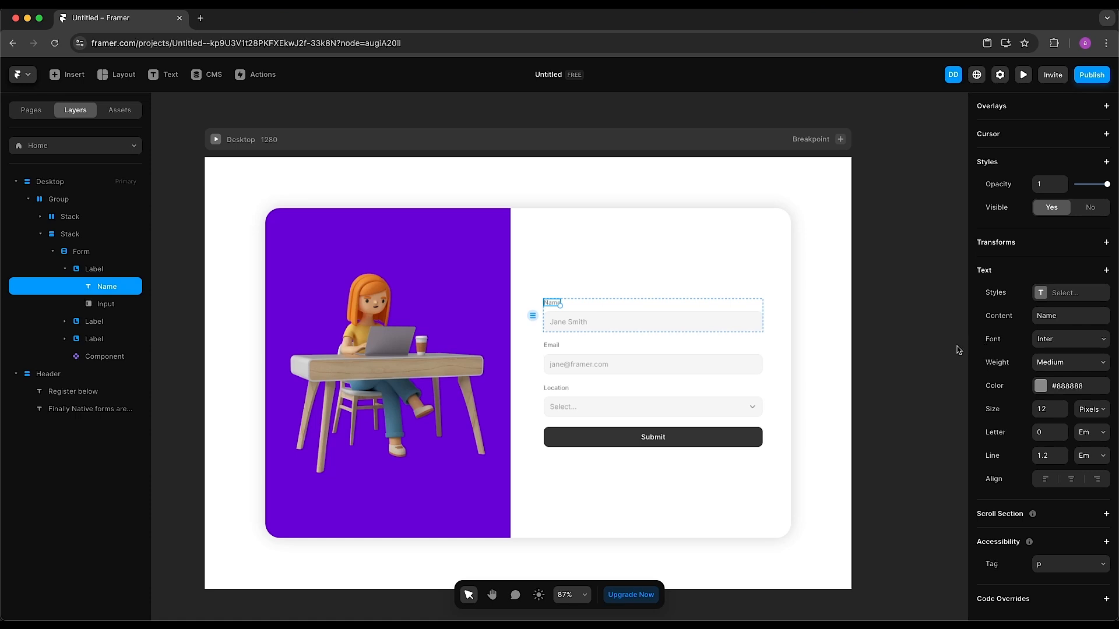
pyautogui.click(105, 304)
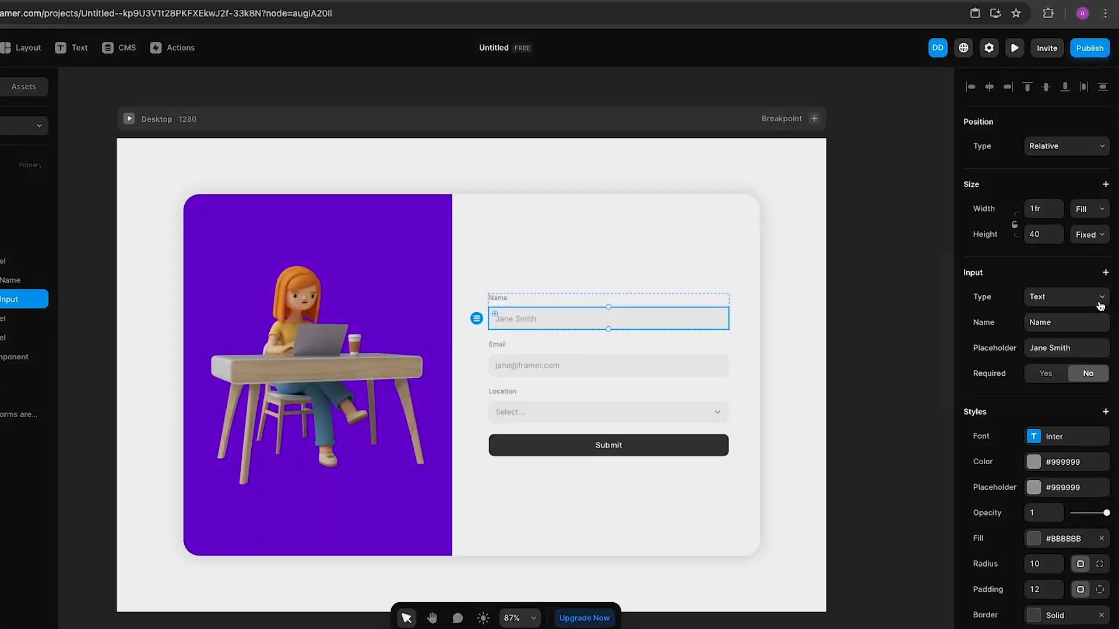
# Open the Input Type dropdown to list types such as Text and Text Area
pyautogui.click(1099, 302)
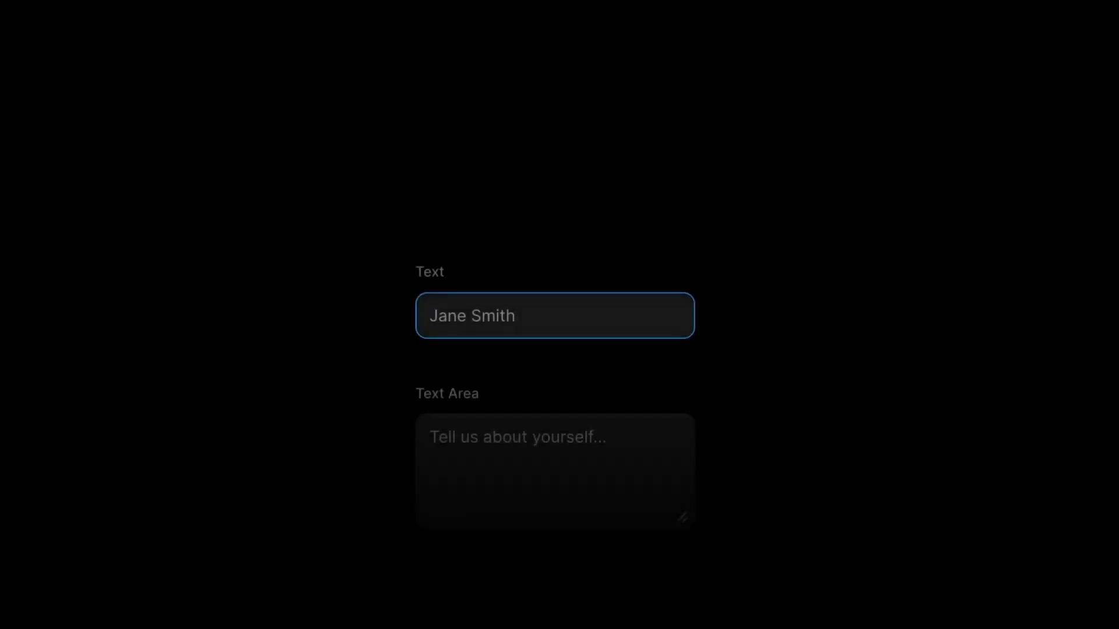
# Tab through the Text Area, Email, Number, Phone and URL sample fields to Date
pyautogui.press('Tab')
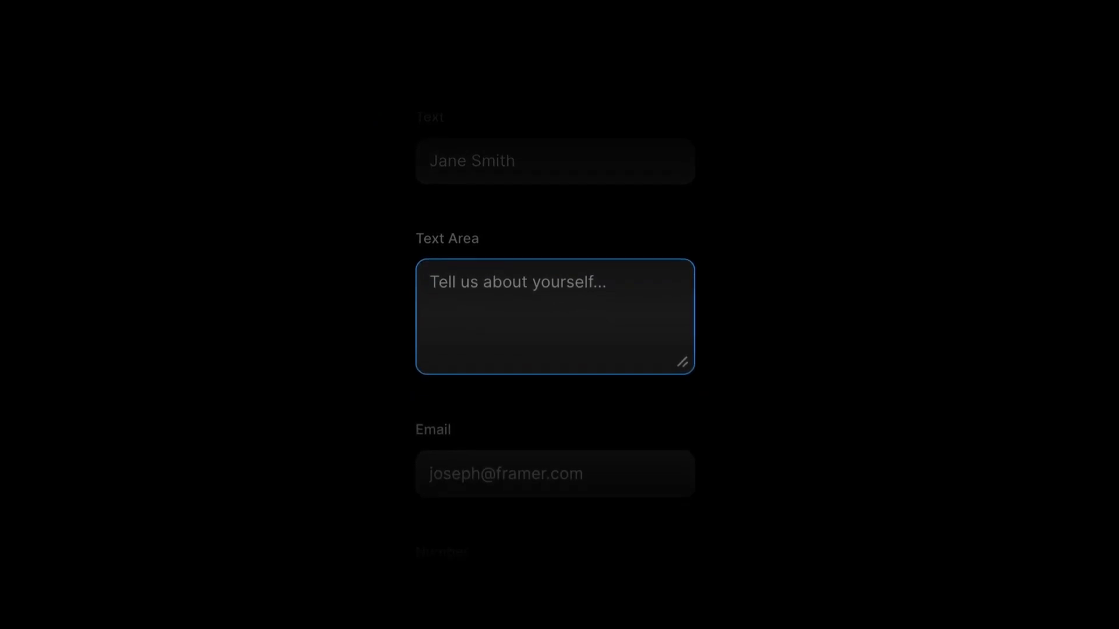
pyautogui.press('Tab')
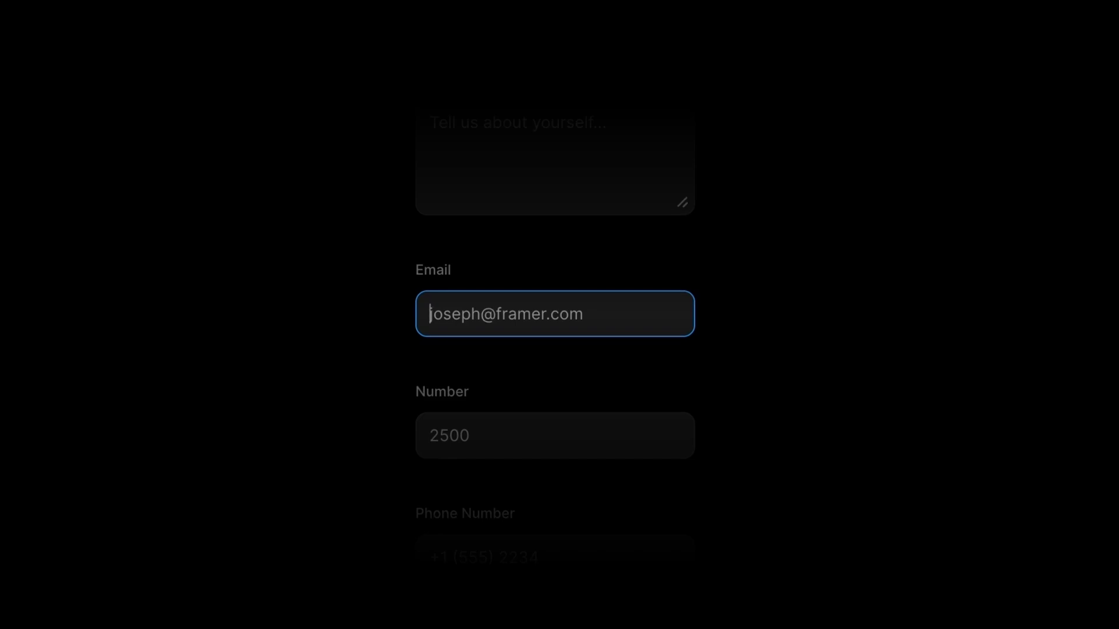
pyautogui.press('Tab')
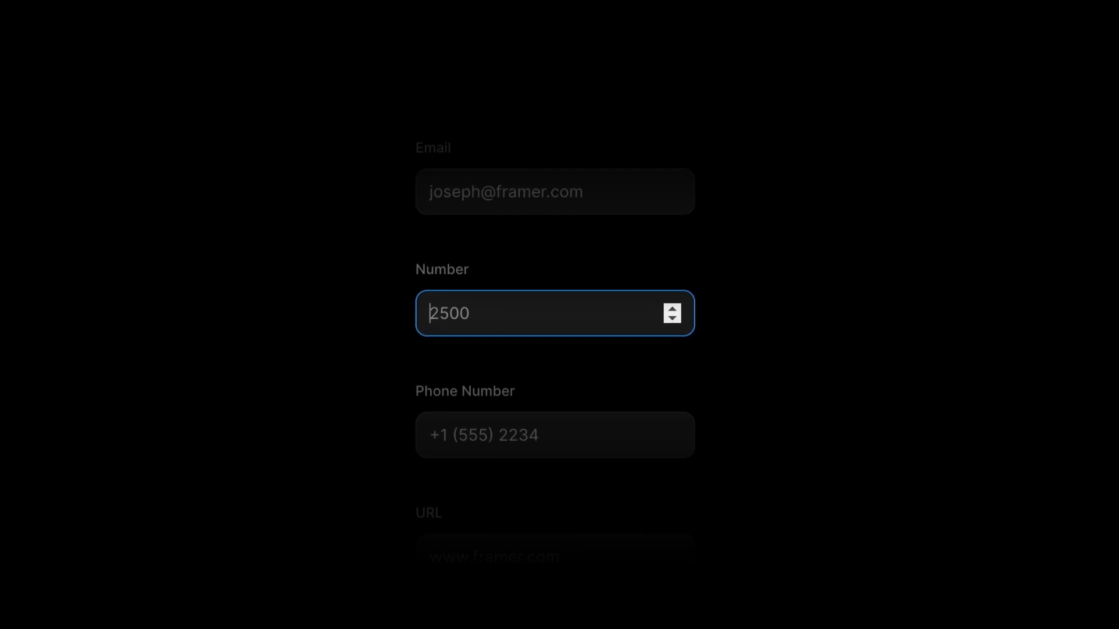
pyautogui.press('Tab')
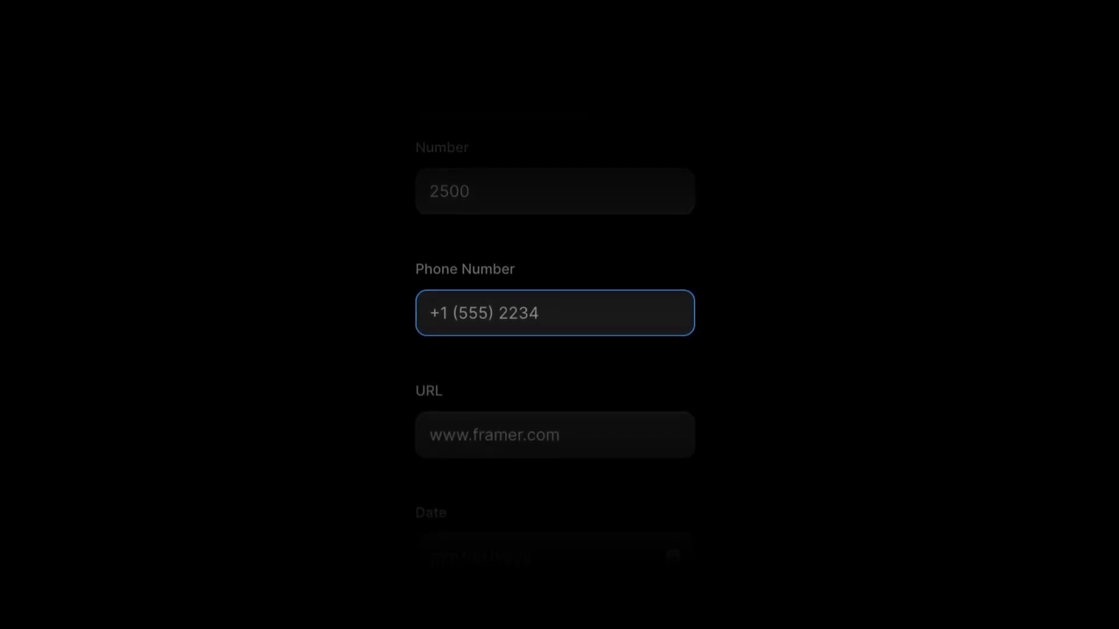
pyautogui.press('Tab')
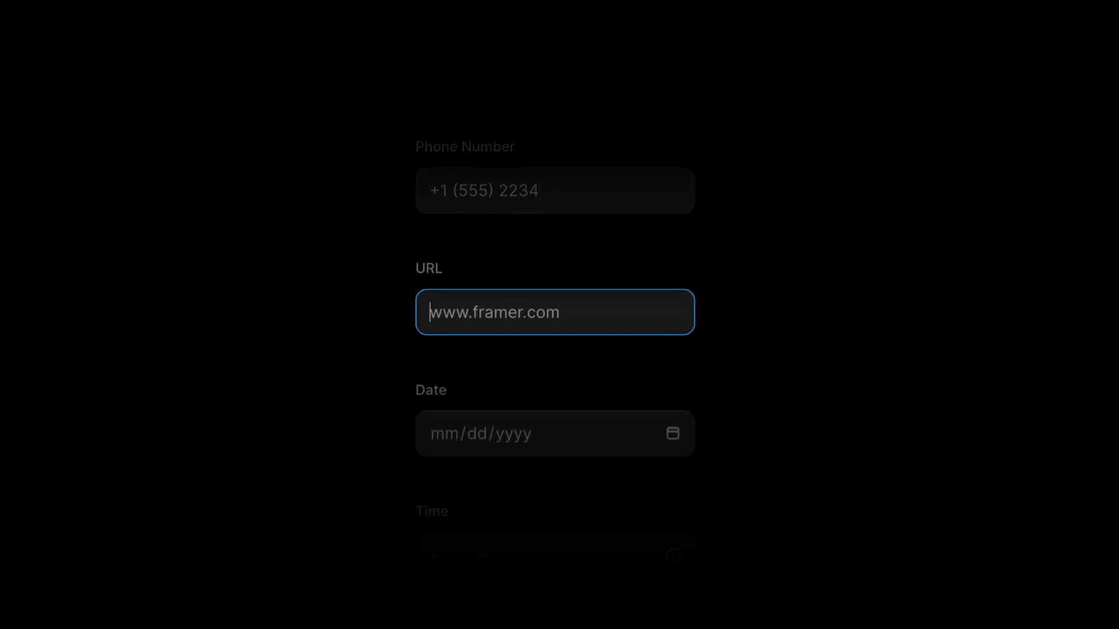
pyautogui.press('Tab')
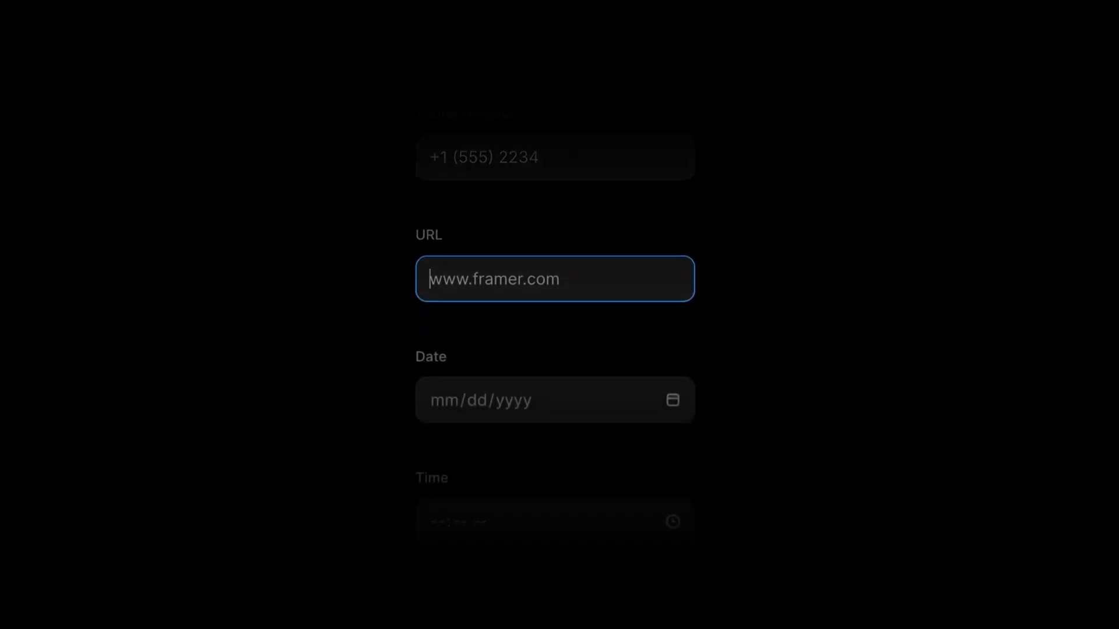
# Set the Date field to 06/21/2024 and the Time field to 09:24 PM
pyautogui.press('space')
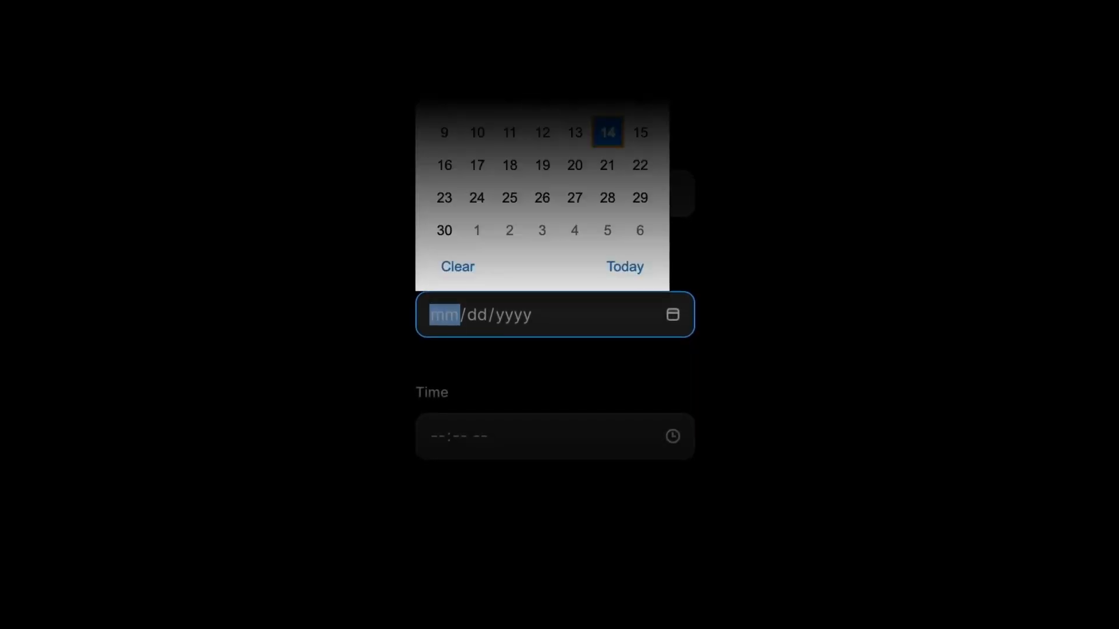
pyautogui.press('Down')
pyautogui.press('Return')
pyautogui.press('Tab')
pyautogui.press('Tab')
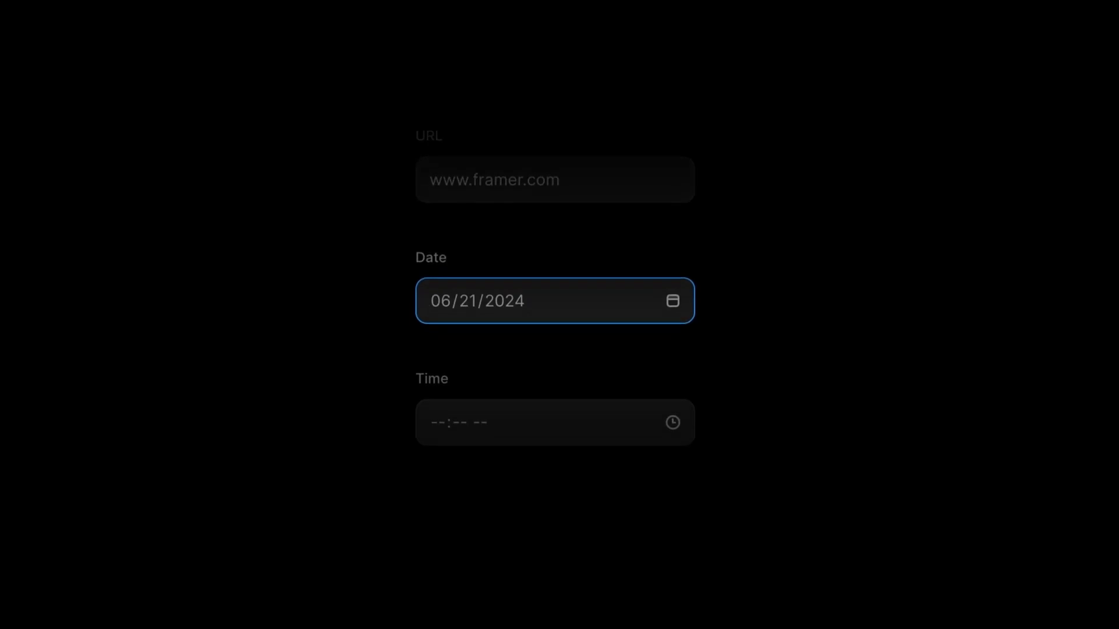
pyautogui.press('Tab')
pyautogui.press('space')
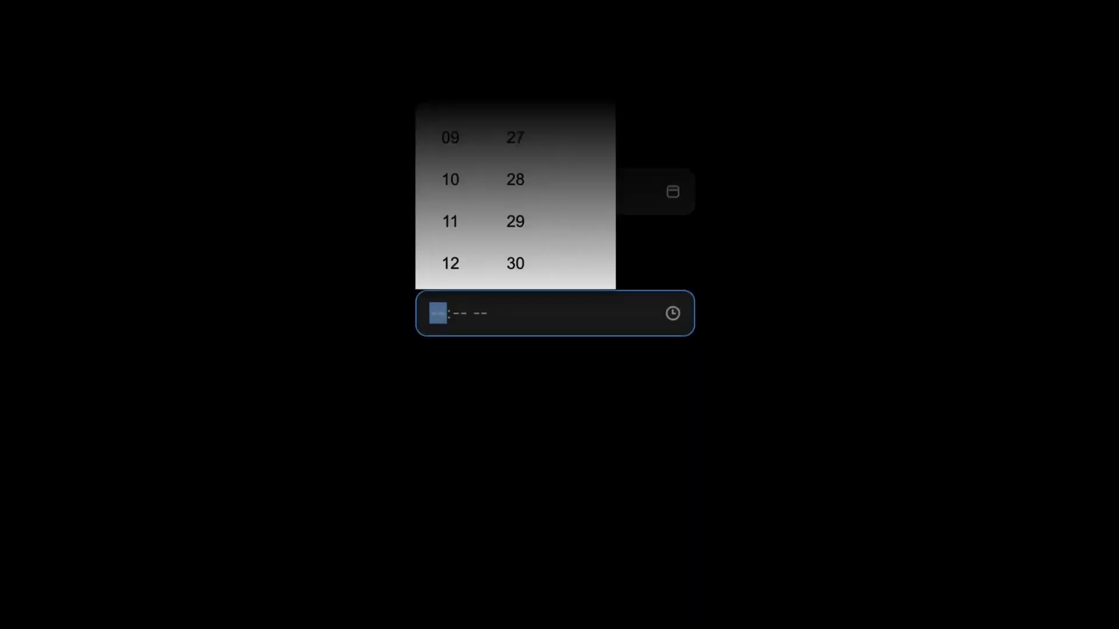
pyautogui.press('Down')
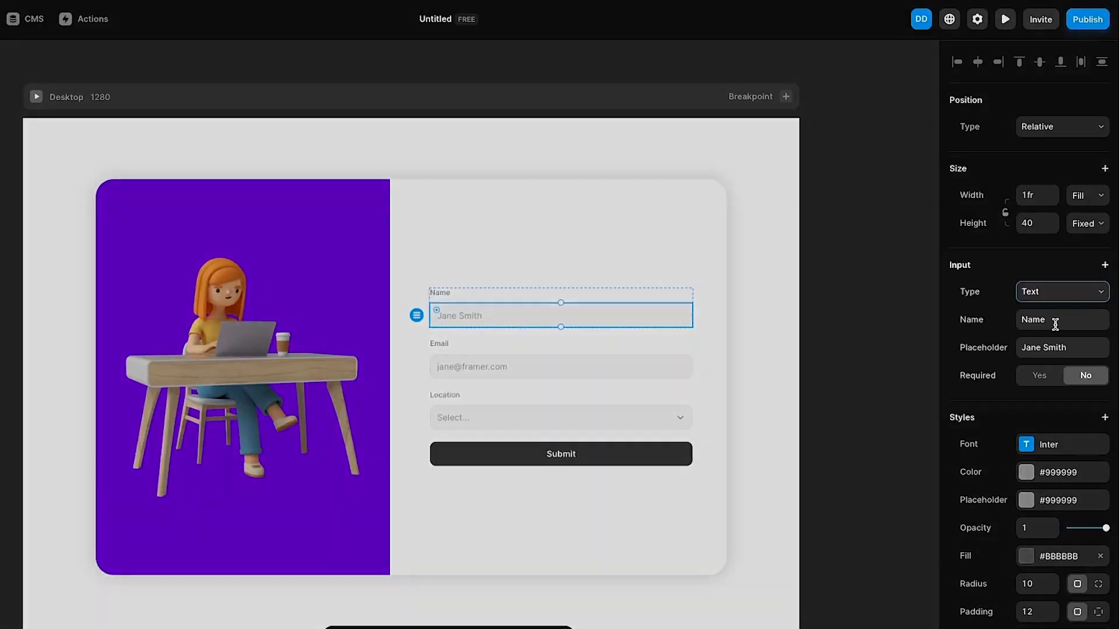
pyautogui.doubleClick(1067, 321)
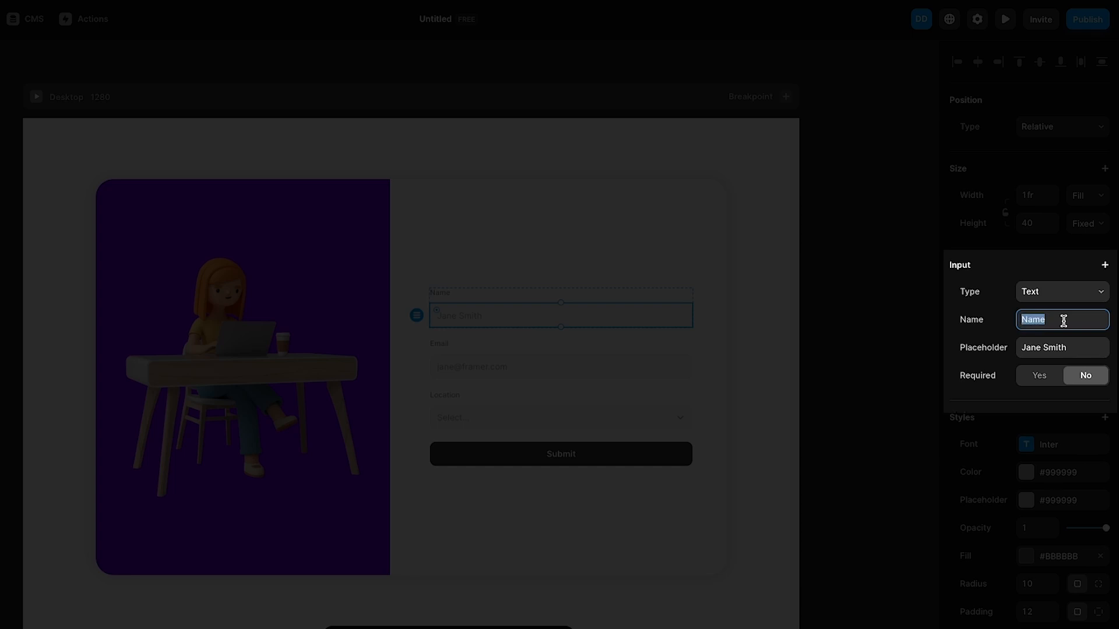
pyautogui.doubleClick(1073, 348)
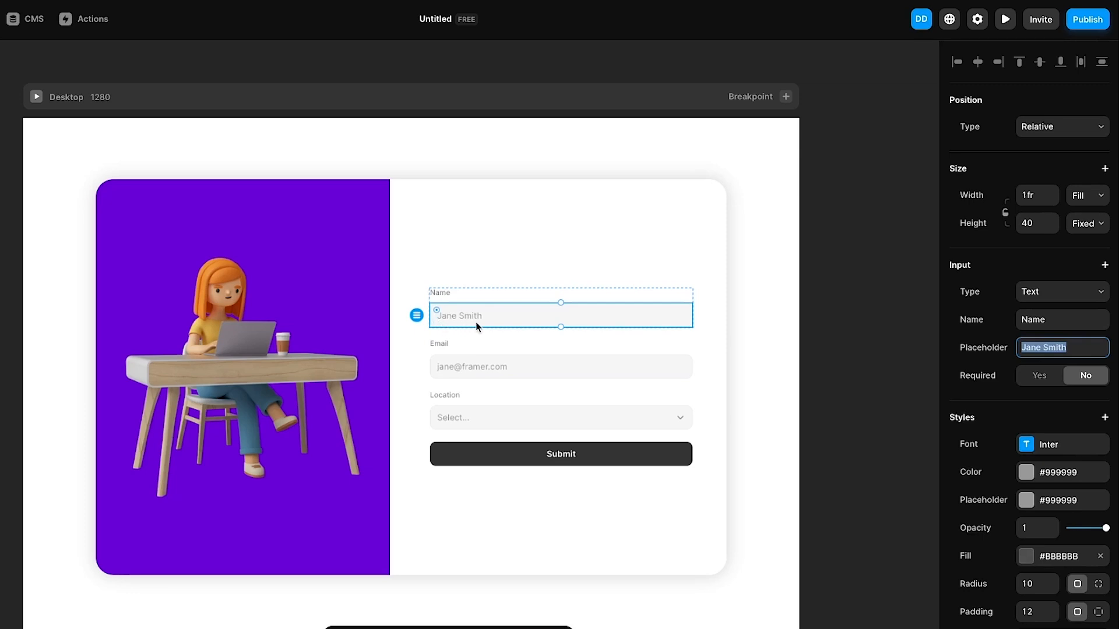
pyautogui.click(1046, 379)
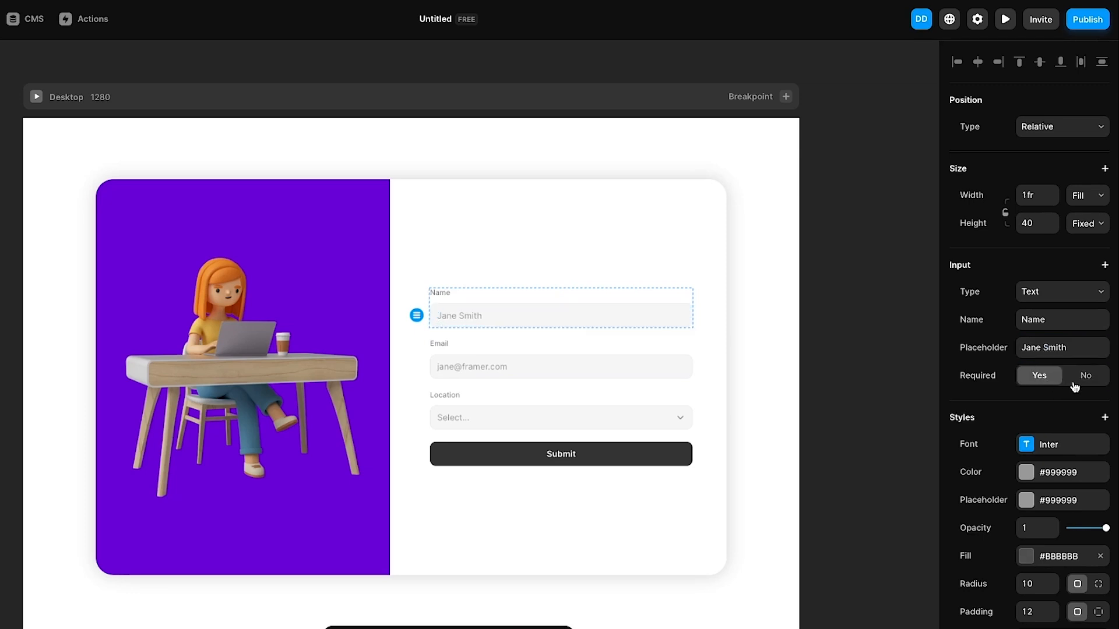
pyautogui.click(1075, 387)
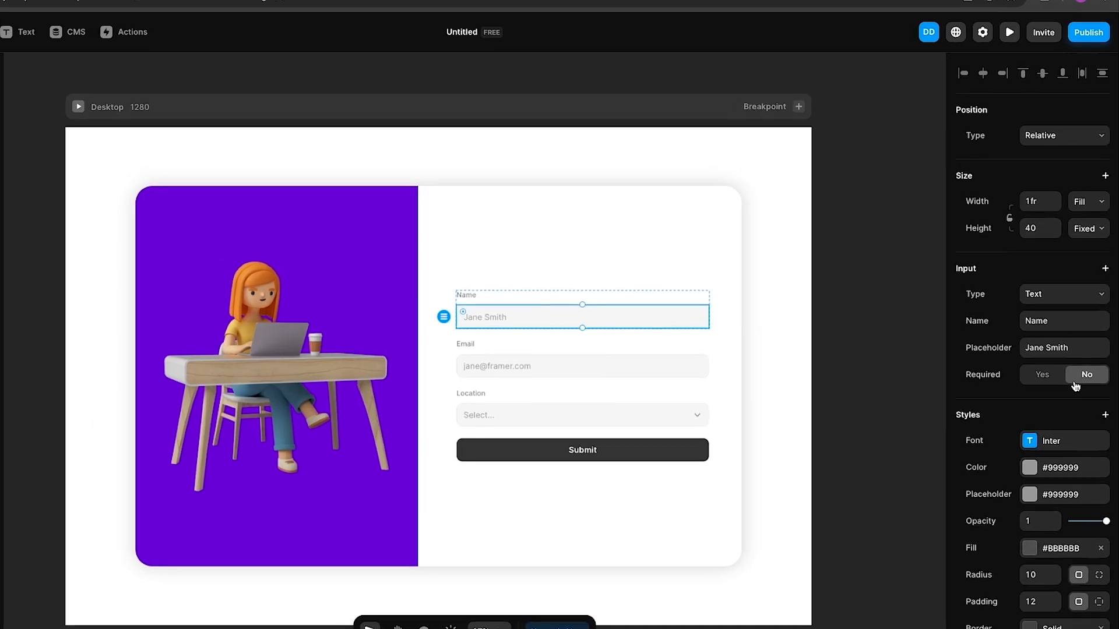
pyautogui.scroll(1, 1081, 381)
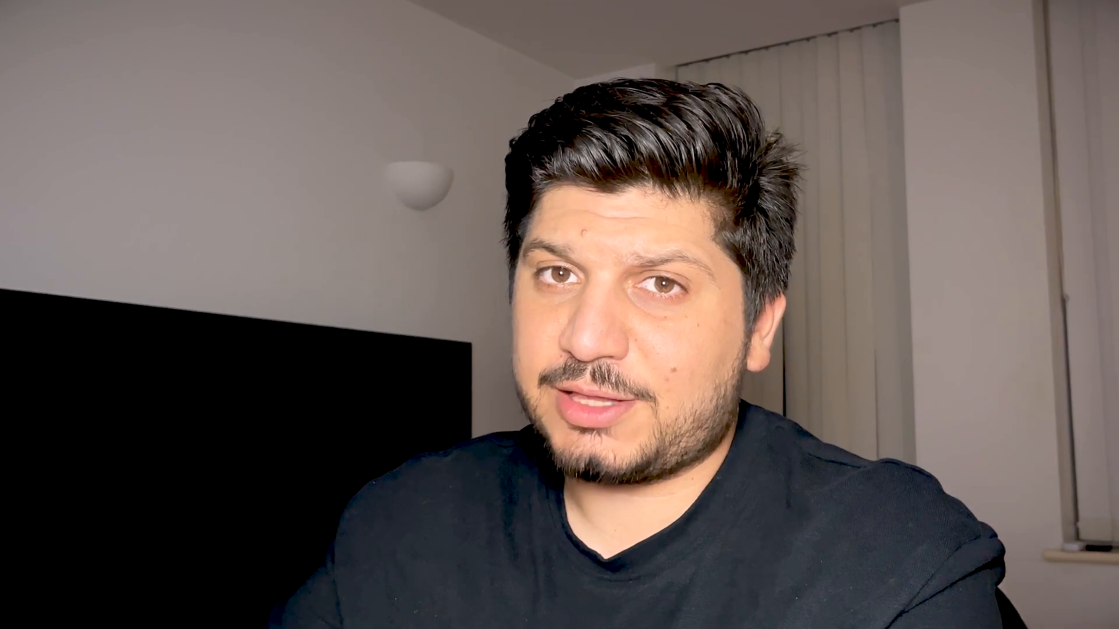
pyautogui.scroll(-3, 658, 288)
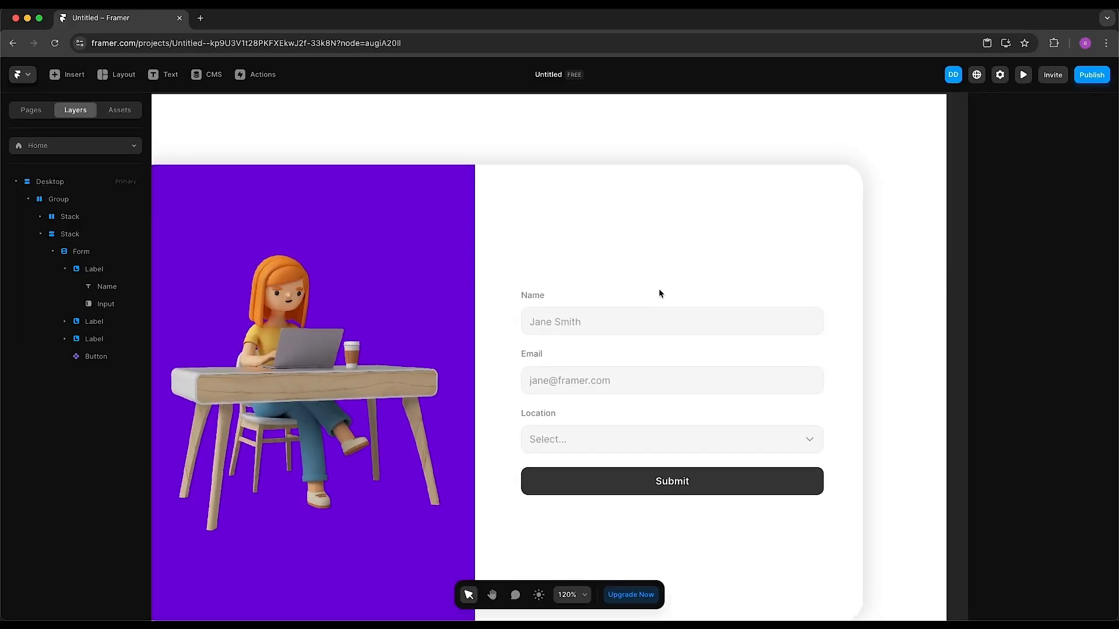
# Paste the 'Register below' Header block into the right column, placed above the form
pyautogui.moveTo(659, 287); pyautogui.dragTo(725, 263)
pyautogui.click(649, 202)
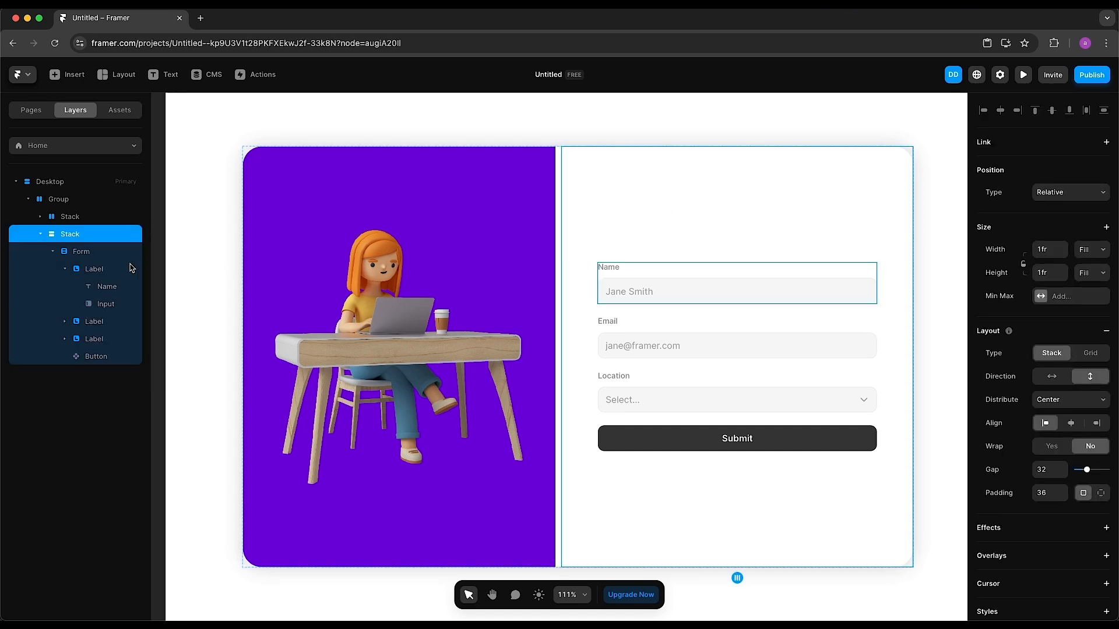
pyautogui.hotkey('ctrl', 'v')
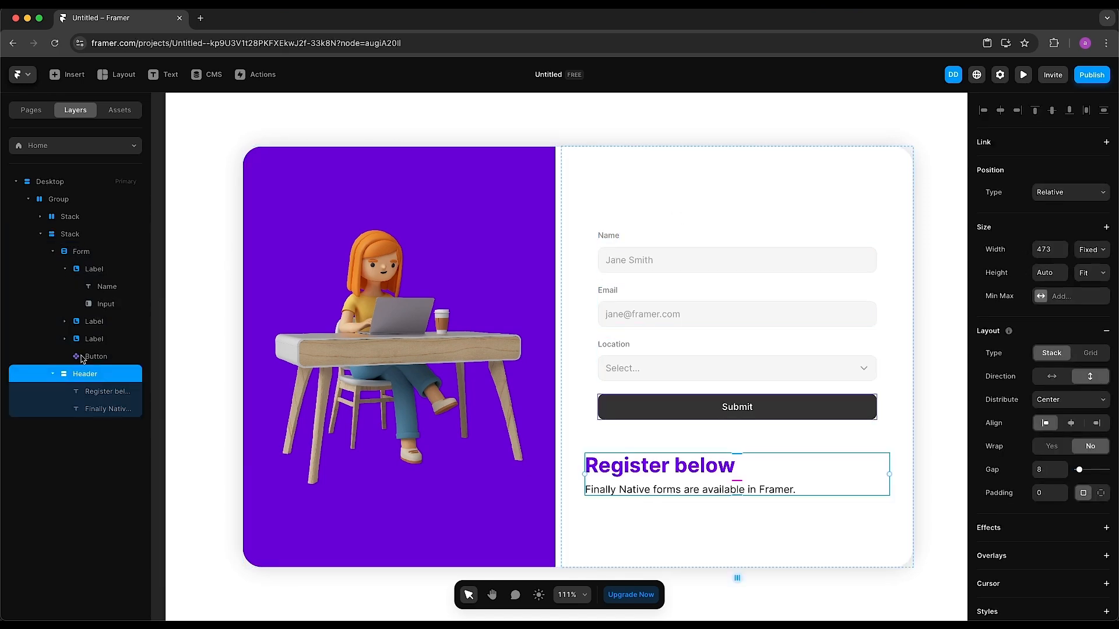
pyautogui.moveTo(85, 373); pyautogui.dragTo(97, 250)
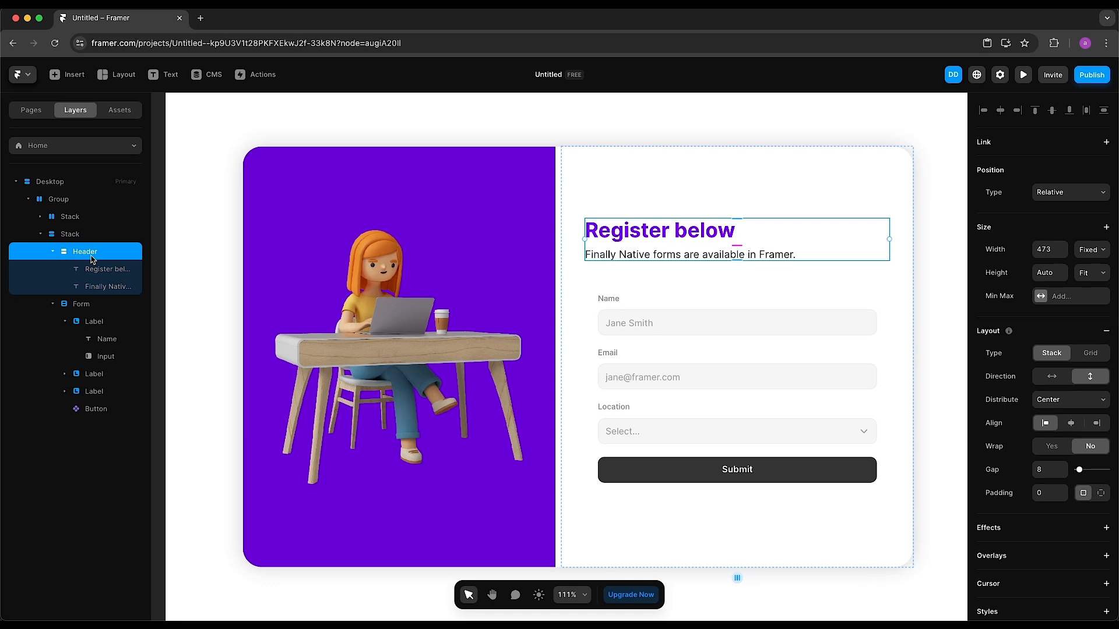
pyautogui.click(53, 304)
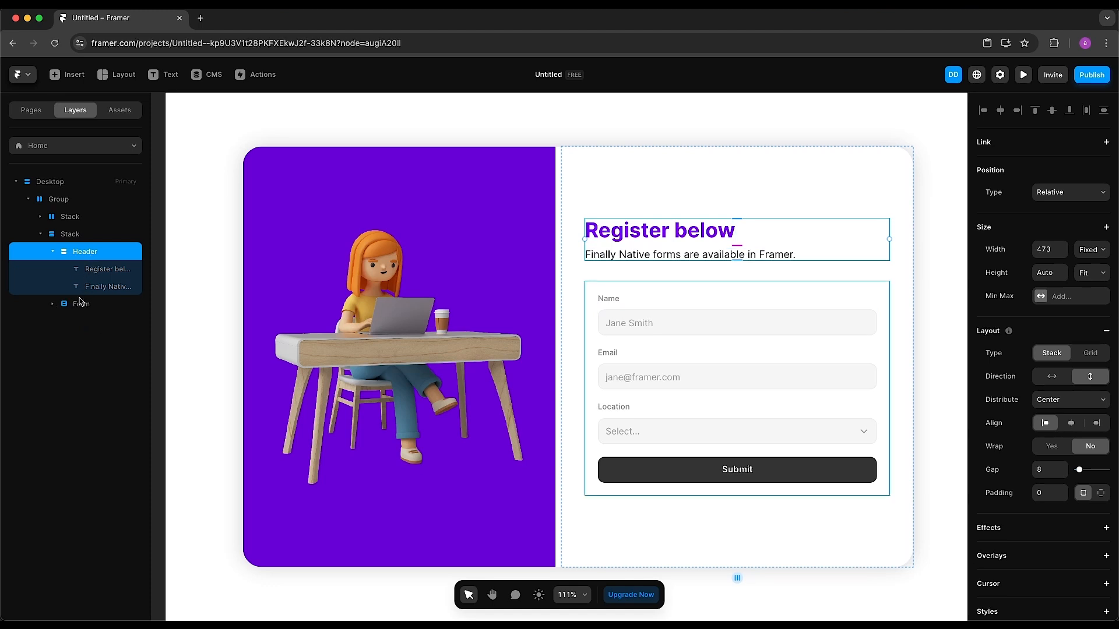
pyautogui.click(52, 252)
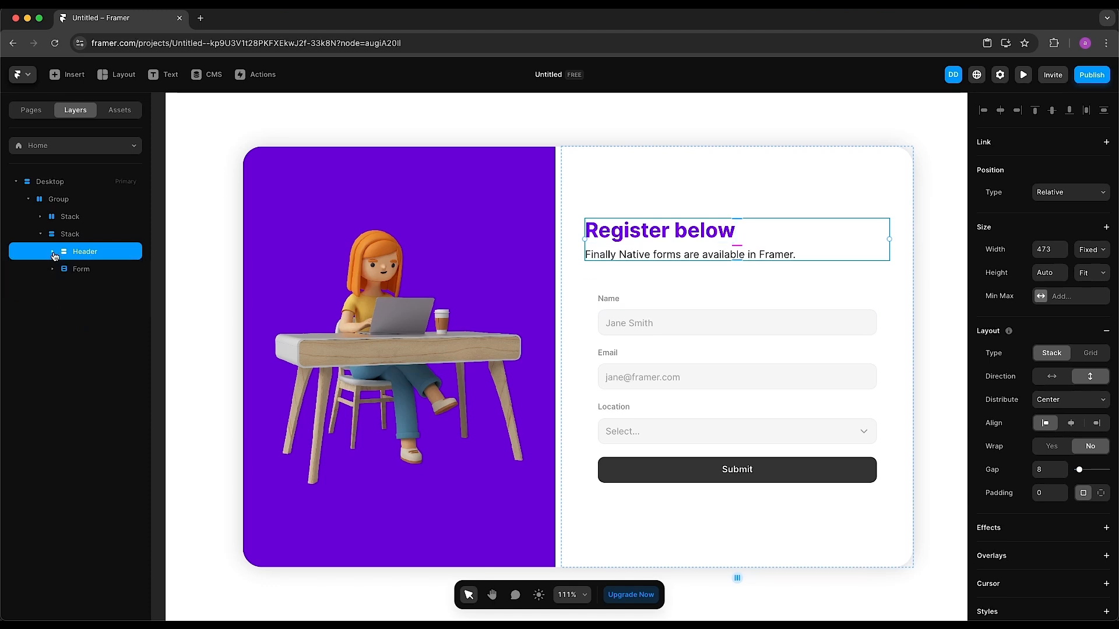
# Set the form's padding to 0
pyautogui.click(99, 276)
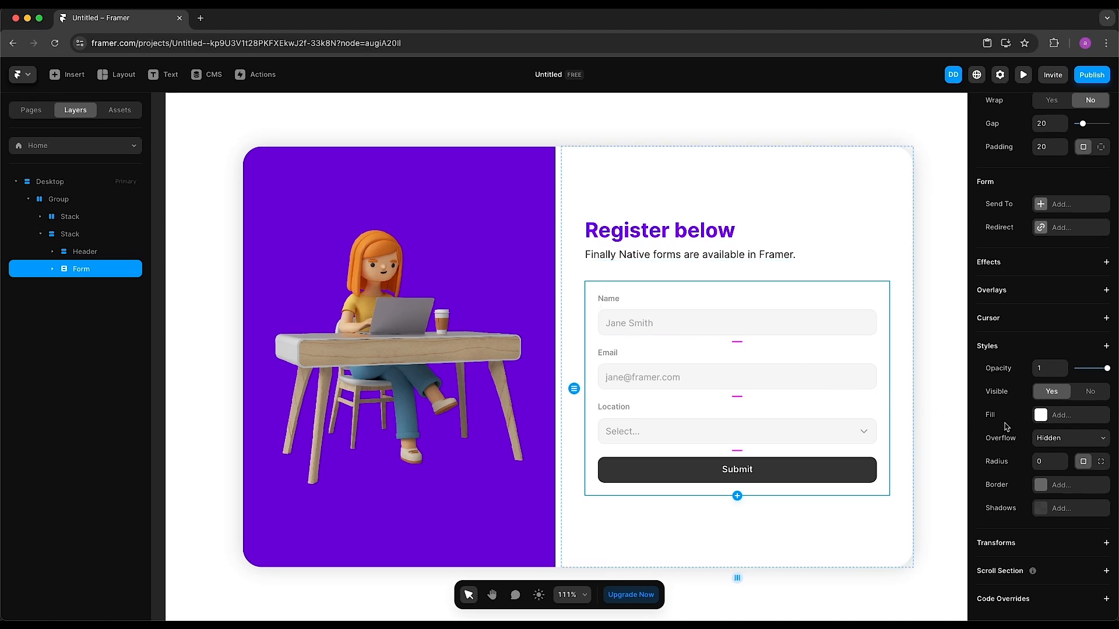
pyautogui.scroll(5, 1034, 424)
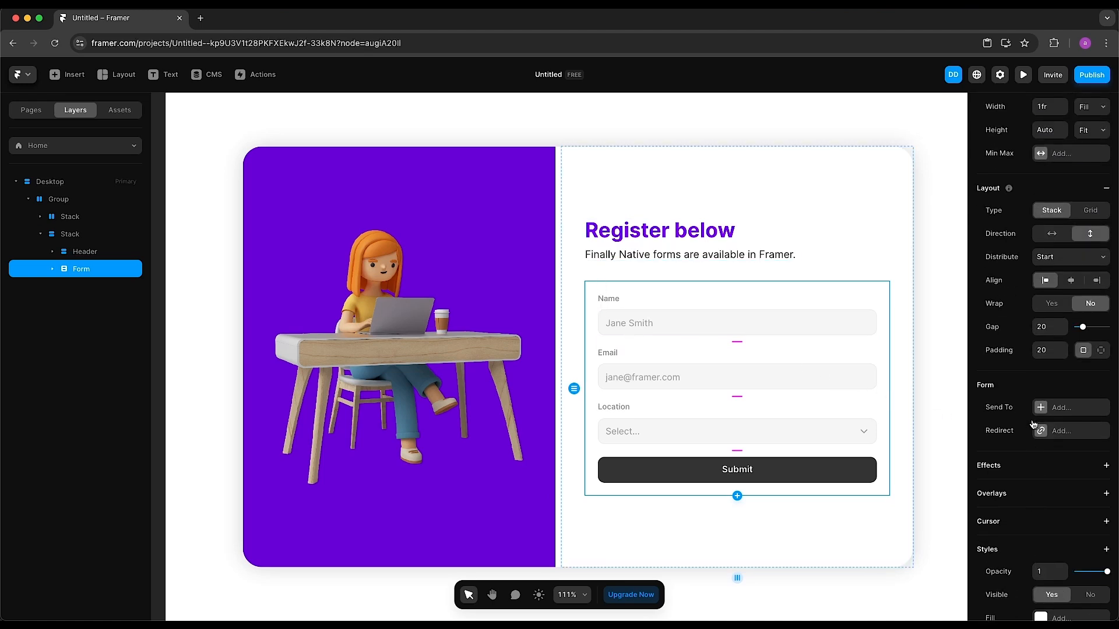
pyautogui.click(1043, 351)
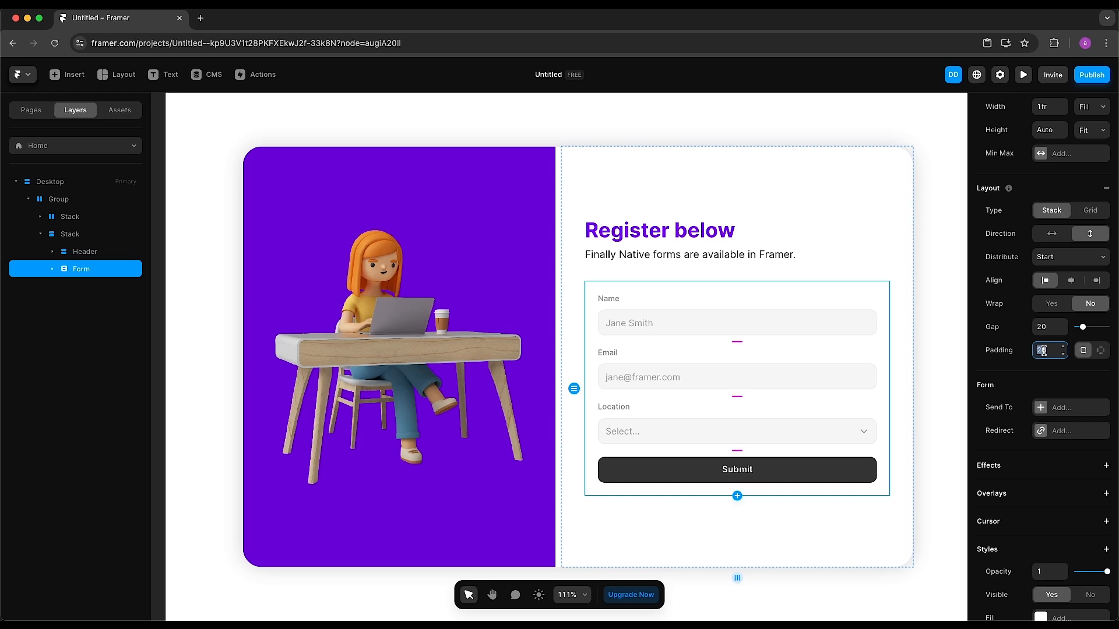
pyautogui.write('0')
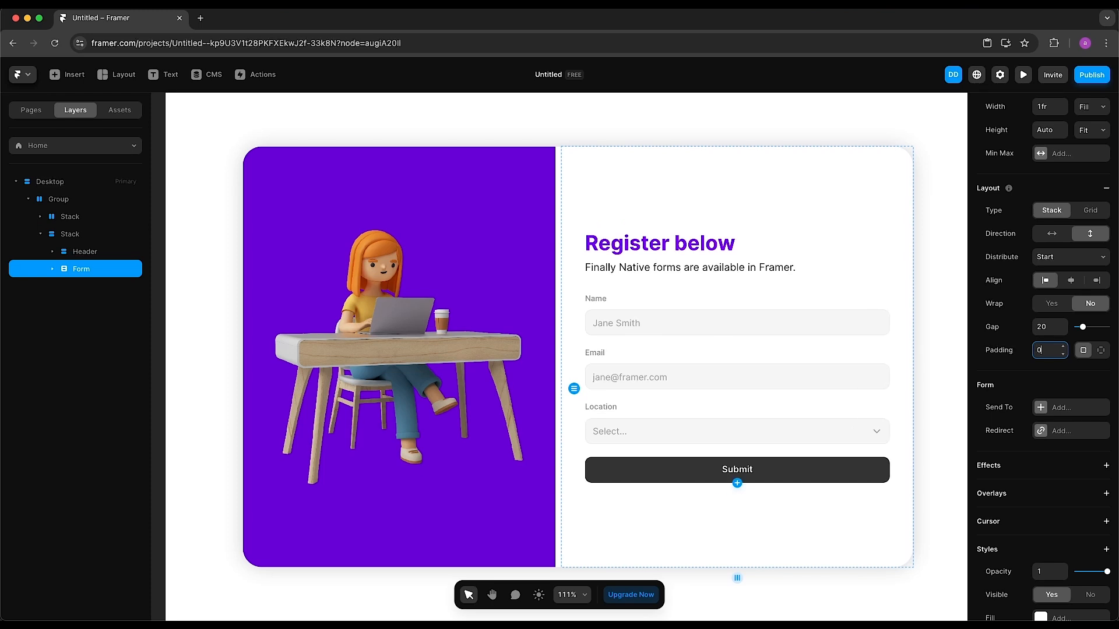
pyautogui.click(946, 350)
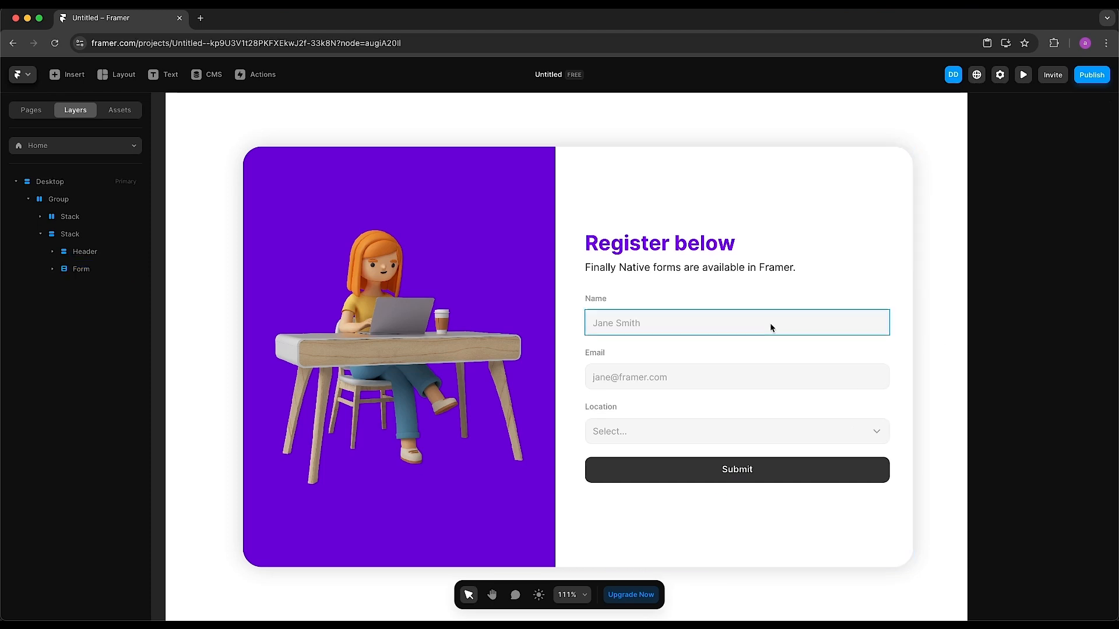
pyautogui.click(587, 299)
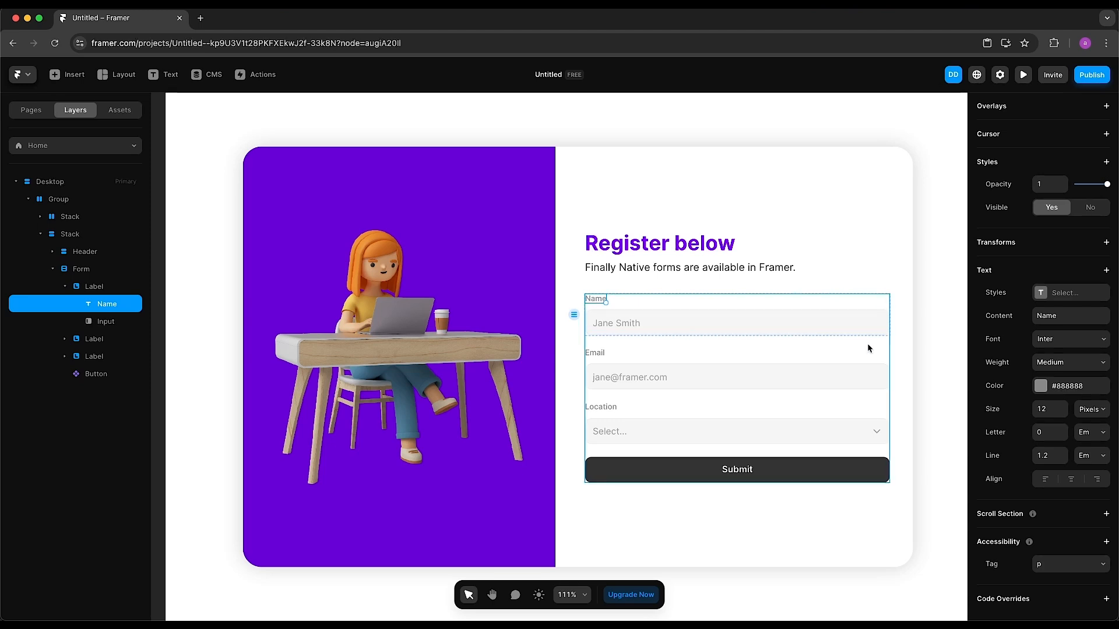
# Relabel the first field 'First Name' and keep its input type as Text
pyautogui.click(1065, 317)
pyautogui.write('First')
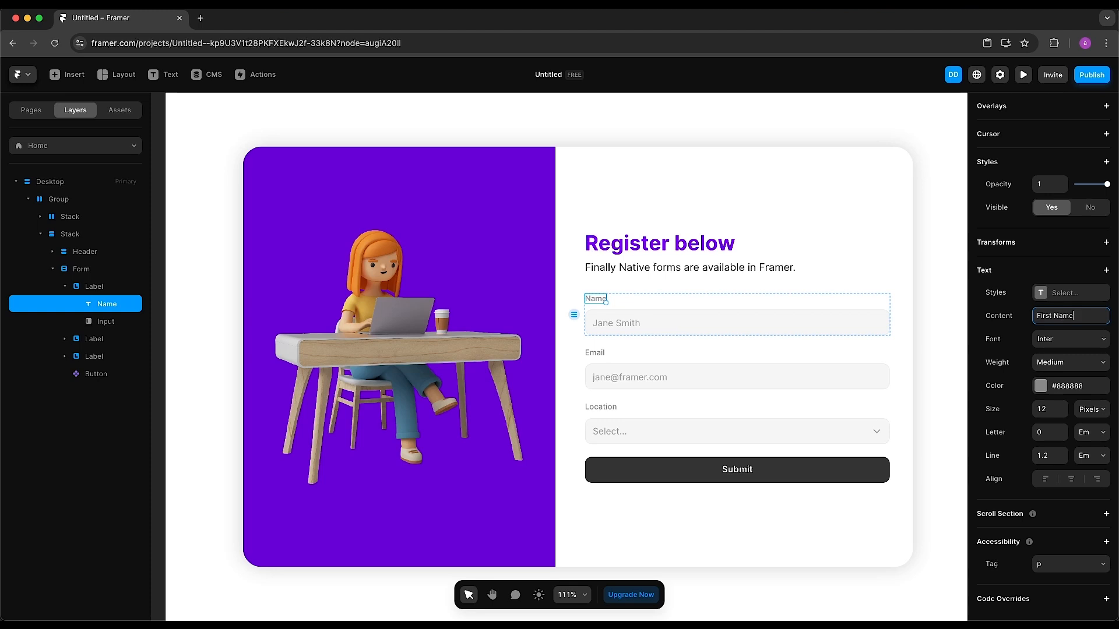
pyautogui.write(' Name')
pyautogui.click(856, 329)
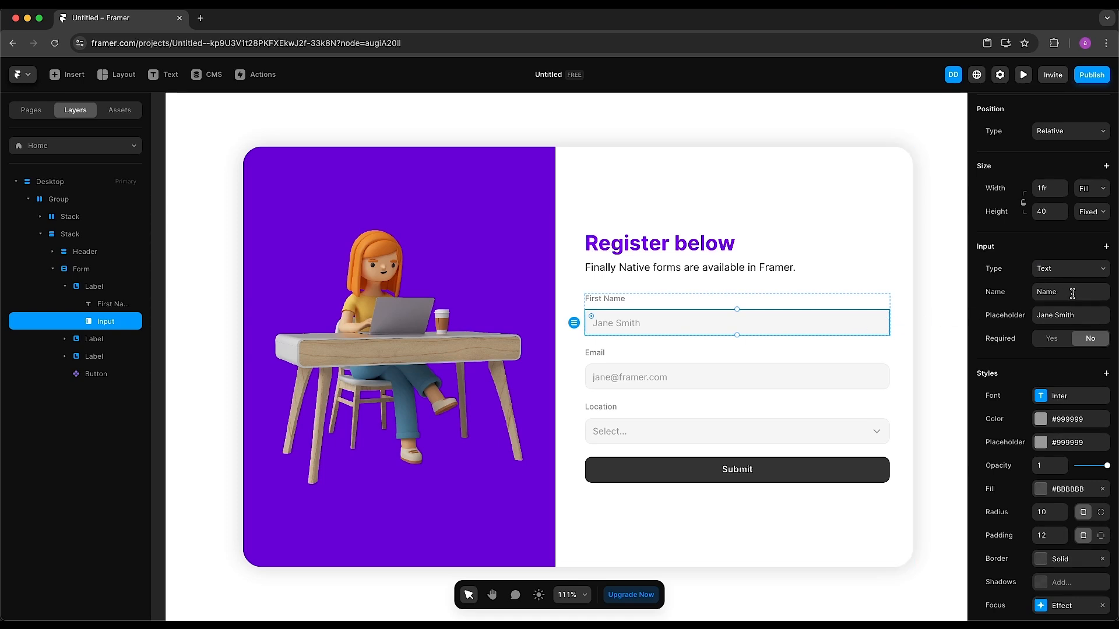
pyautogui.click(1083, 274)
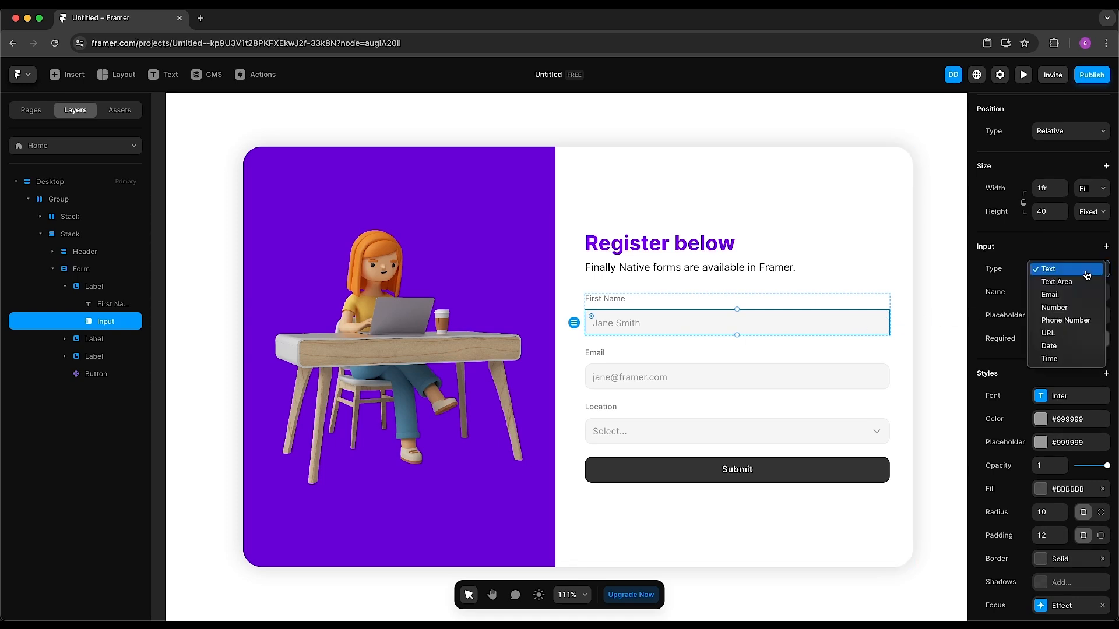
pyautogui.click(1088, 274)
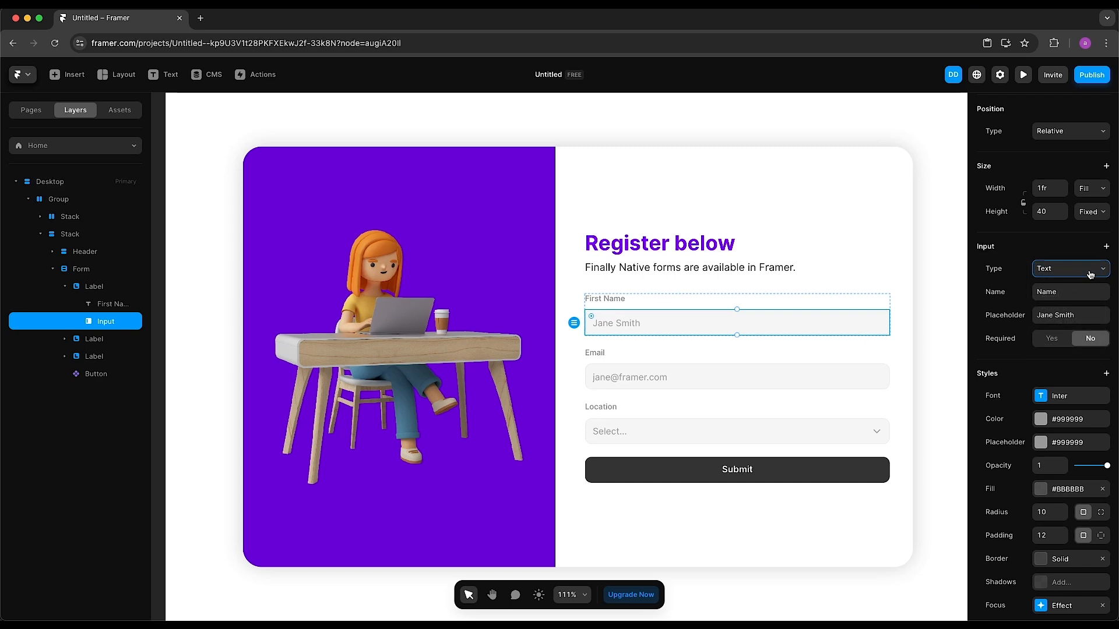
# Give the input field name firstName, placeholder Jane, and make it required
pyautogui.click(1085, 290)
pyautogui.write('firstNam')
pyautogui.click(1077, 315)
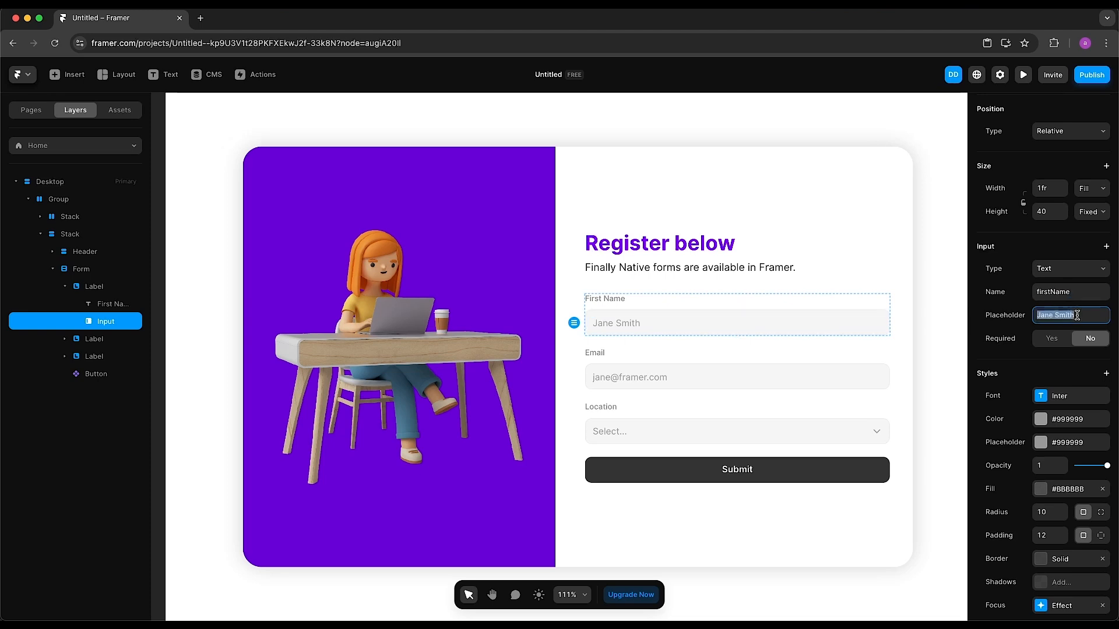
pyautogui.doubleClick(1070, 315)
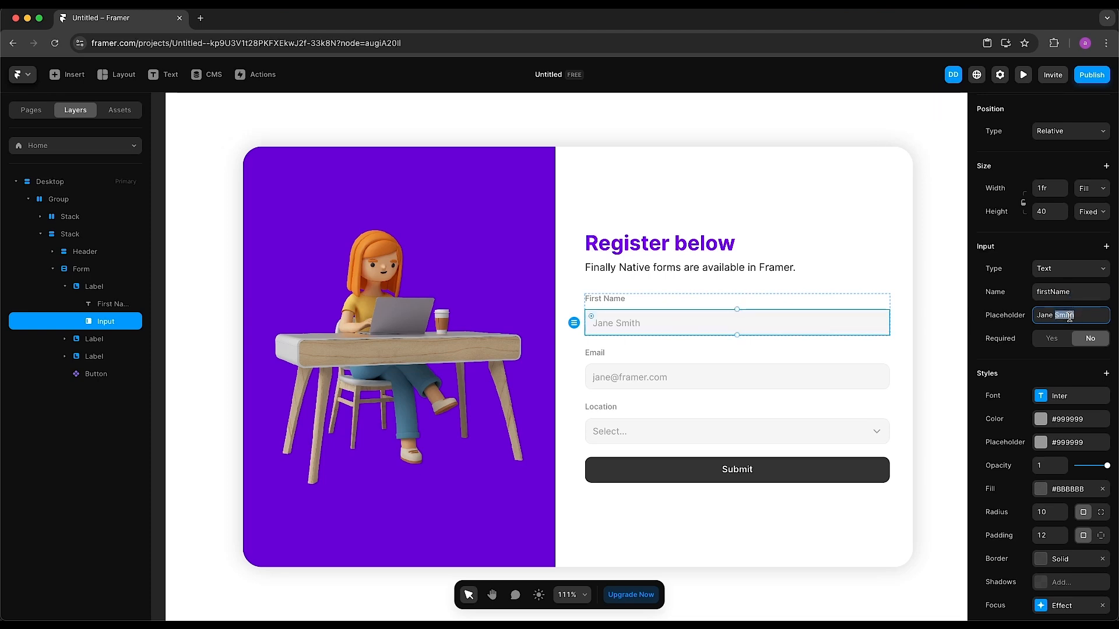
pyautogui.press('BackSpace')
pyautogui.press('BackSpace')
pyautogui.click(1052, 339)
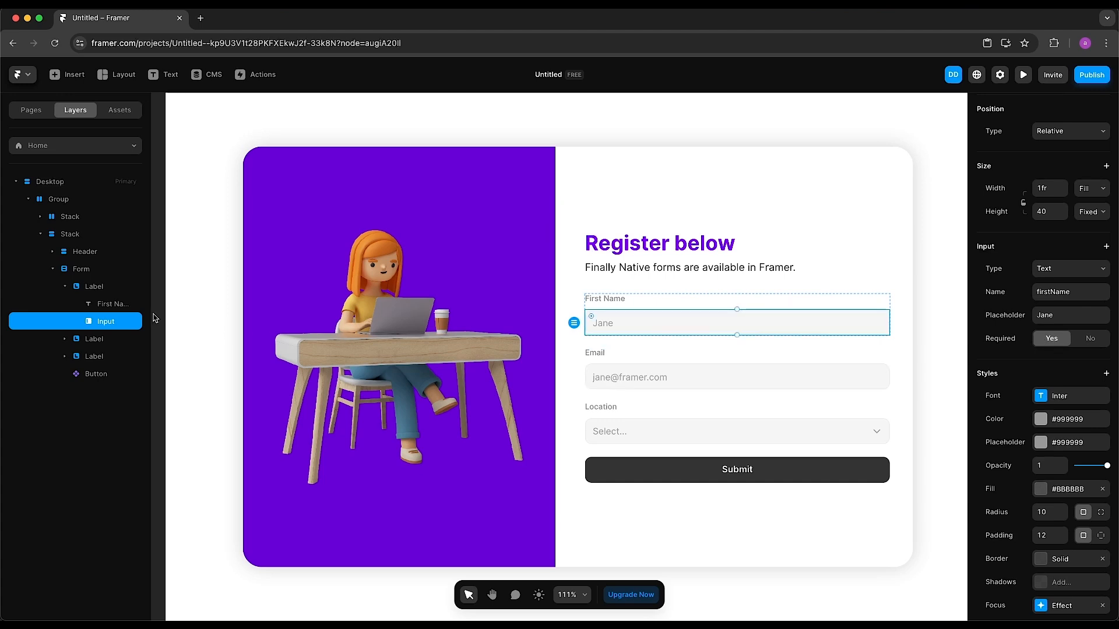
pyautogui.click(91, 288)
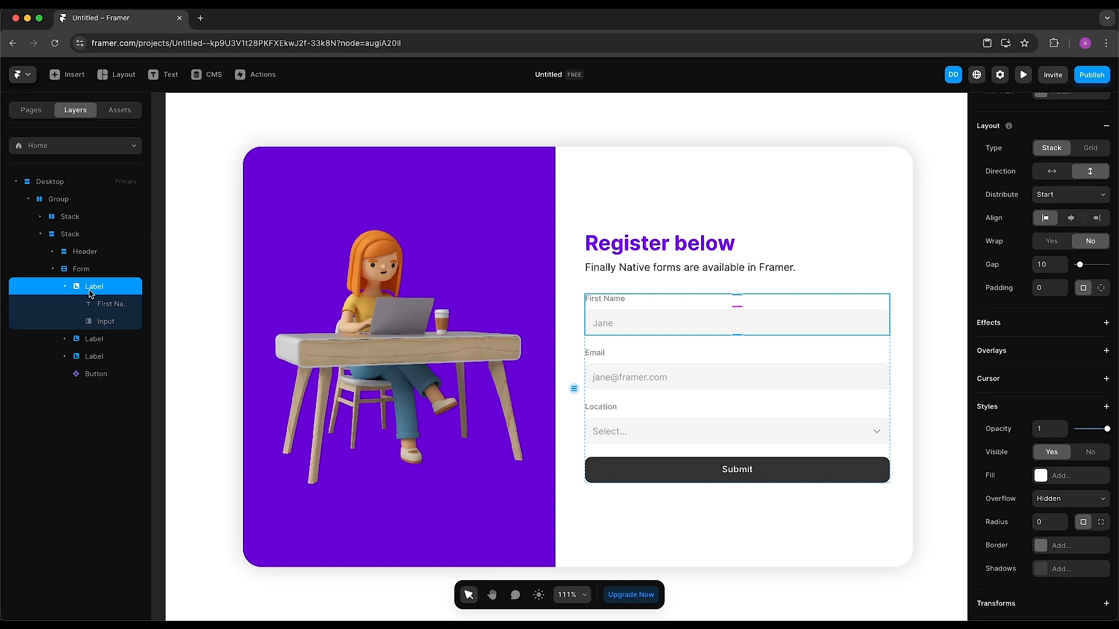
# Duplicate the First Name field and relabel the copy 'Last Name'
pyautogui.press('super+d')
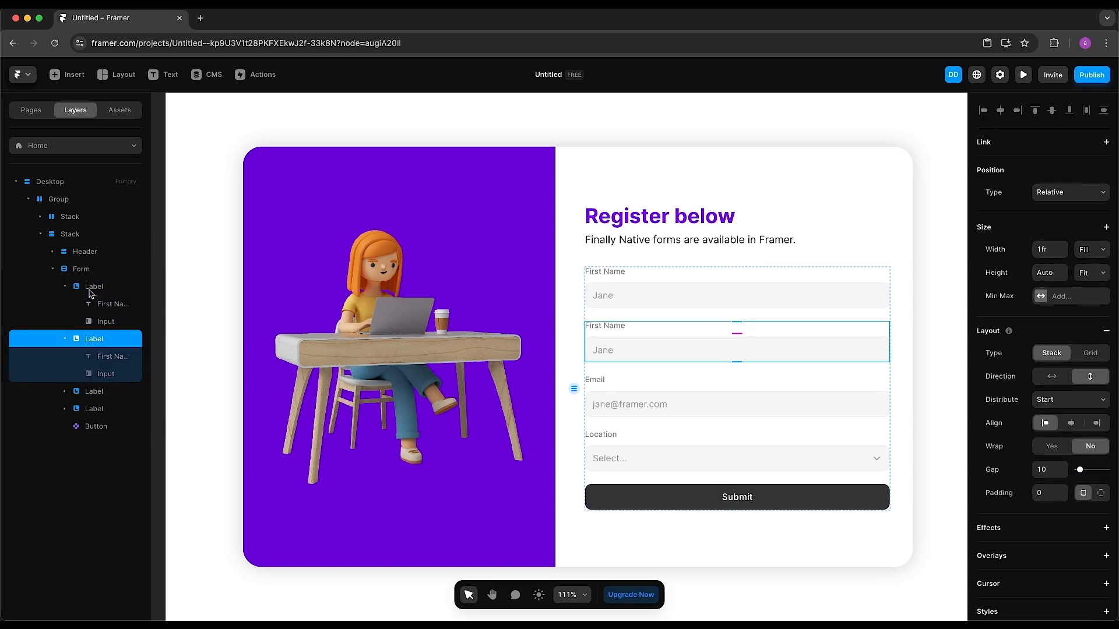
pyautogui.click(616, 329)
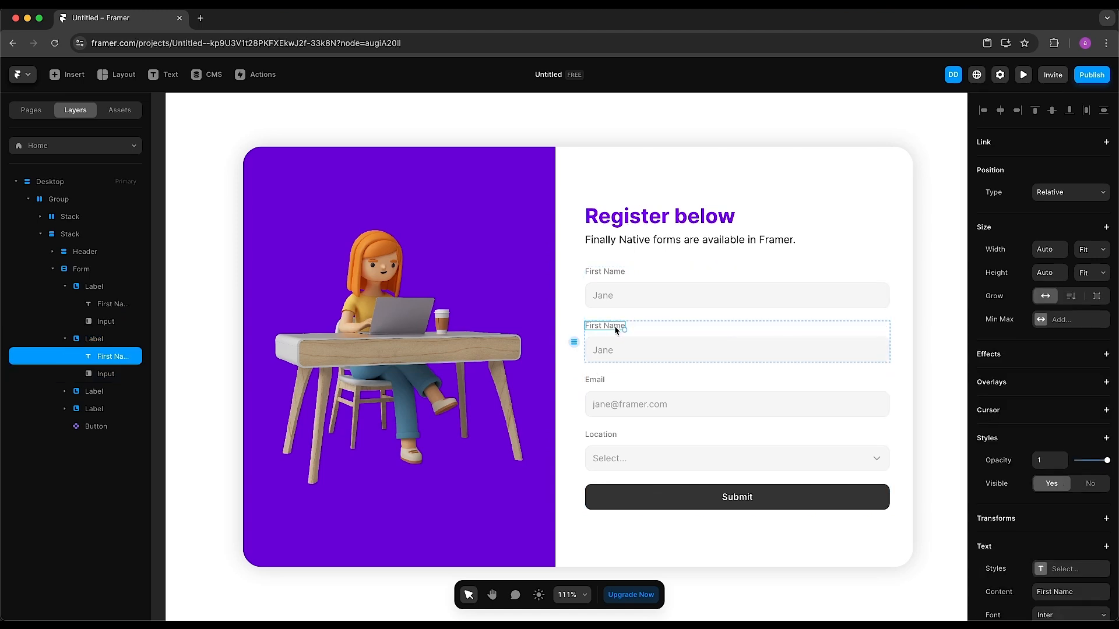
pyautogui.doubleClick(616, 328)
pyautogui.press('super+a')
pyautogui.write('L')
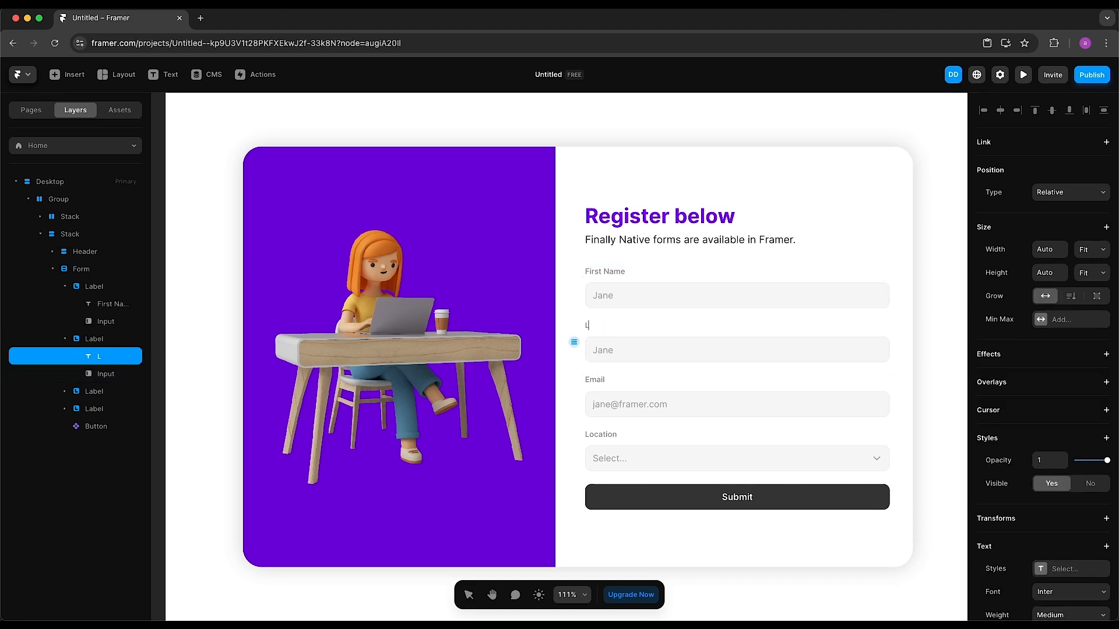
pyautogui.write('ast Name')
pyautogui.press('Escape')
# Set the Last Name input to name lastName, placeholder Smith, and optional
pyautogui.click(717, 352)
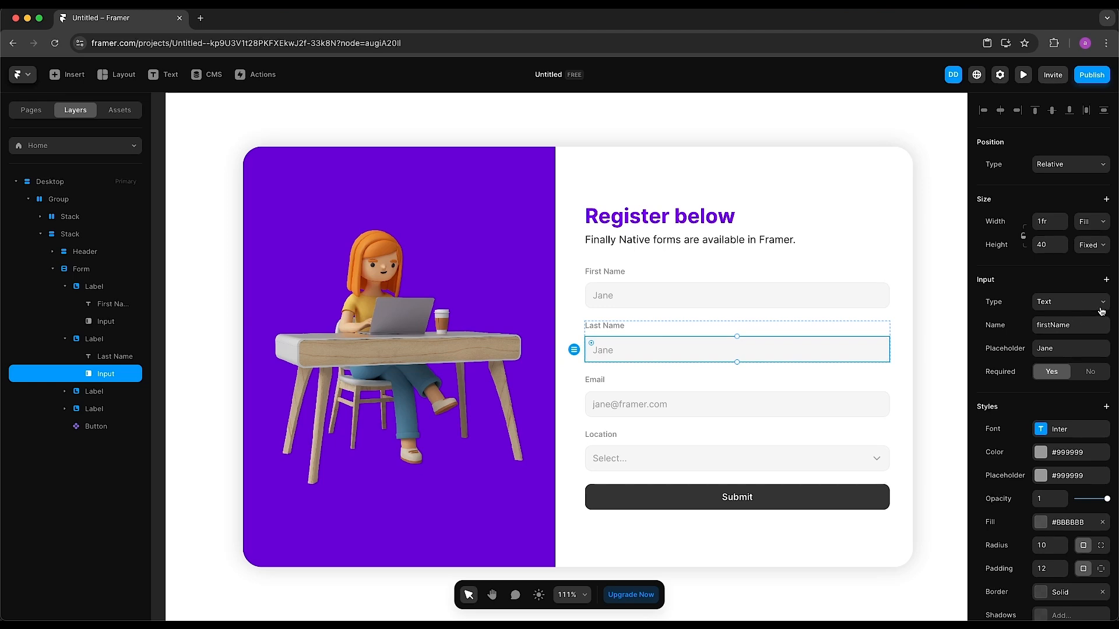
pyautogui.click(1049, 326)
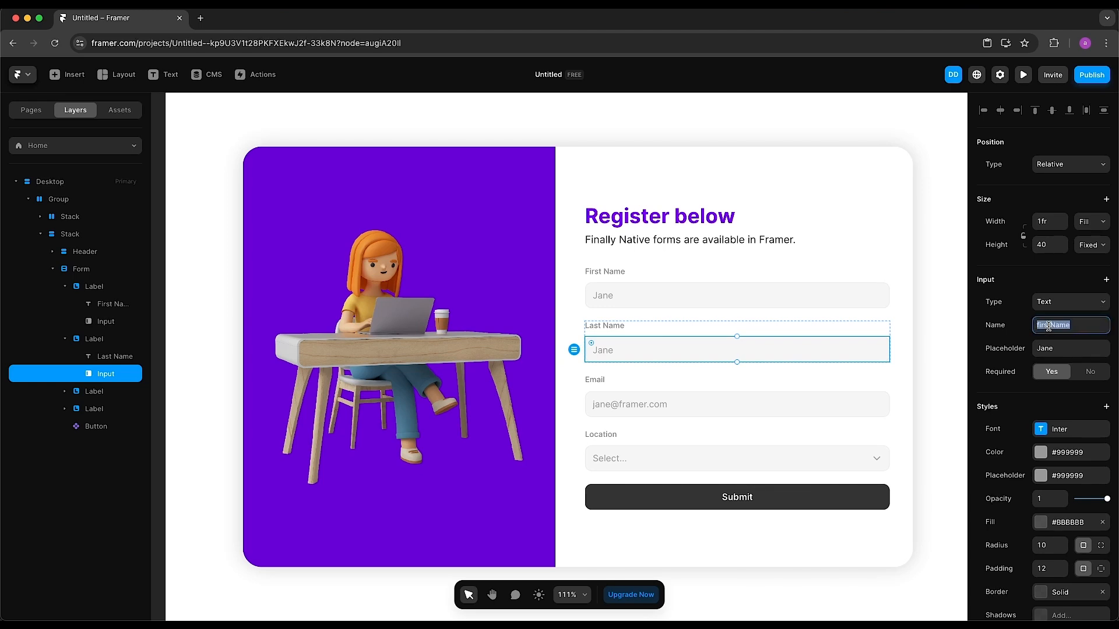
pyautogui.write('last')
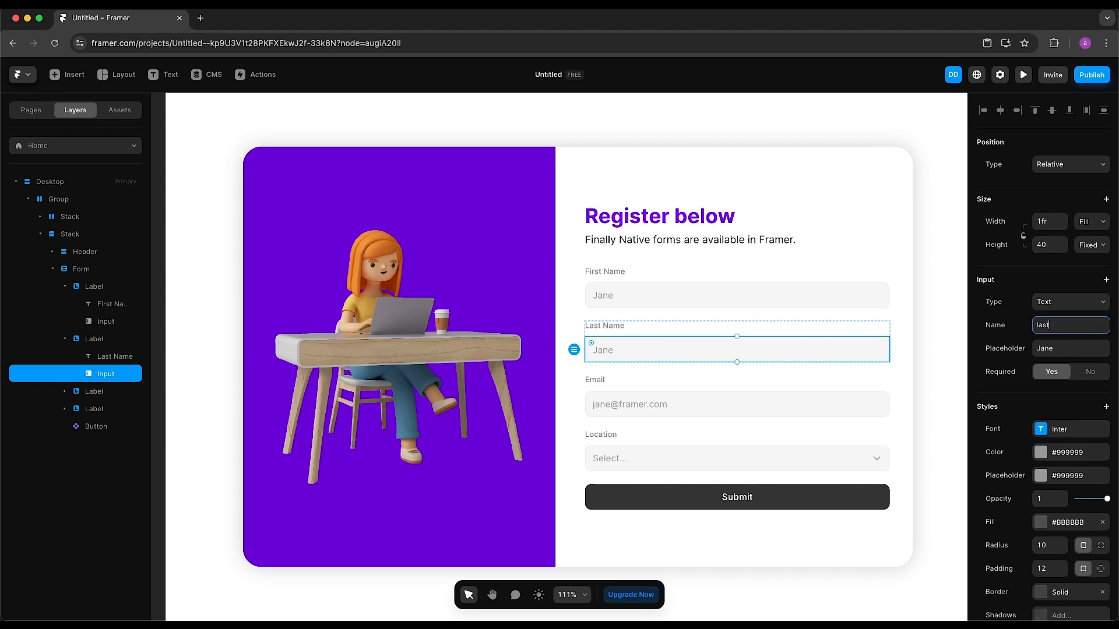
pyautogui.write('Name')
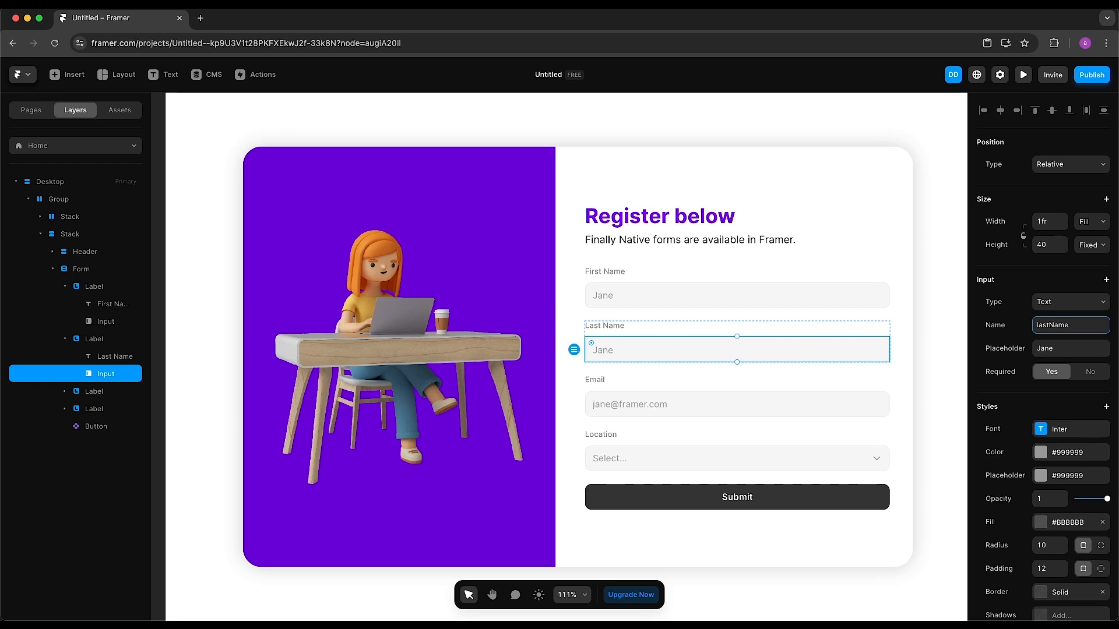
pyautogui.click(1045, 348)
pyautogui.write('Smith')
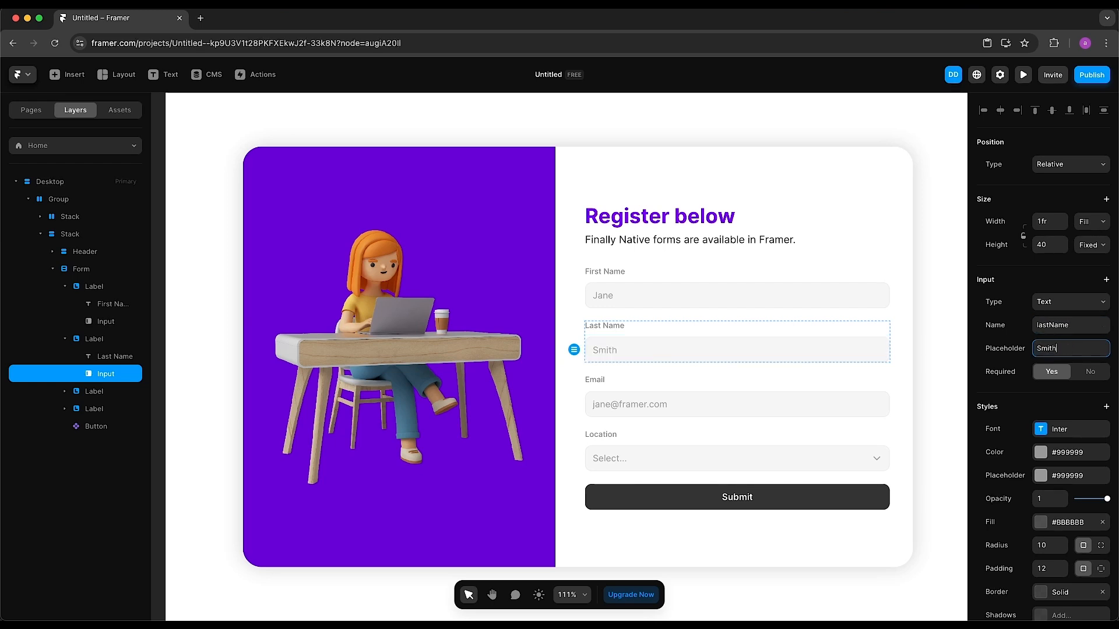
pyautogui.click(1091, 373)
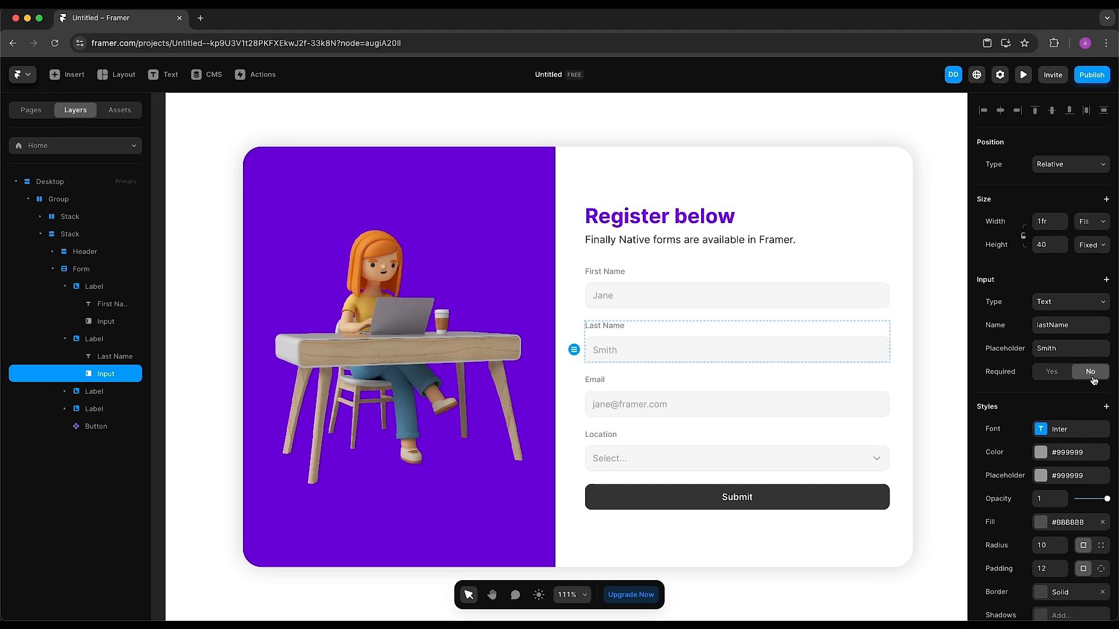
pyautogui.click(783, 401)
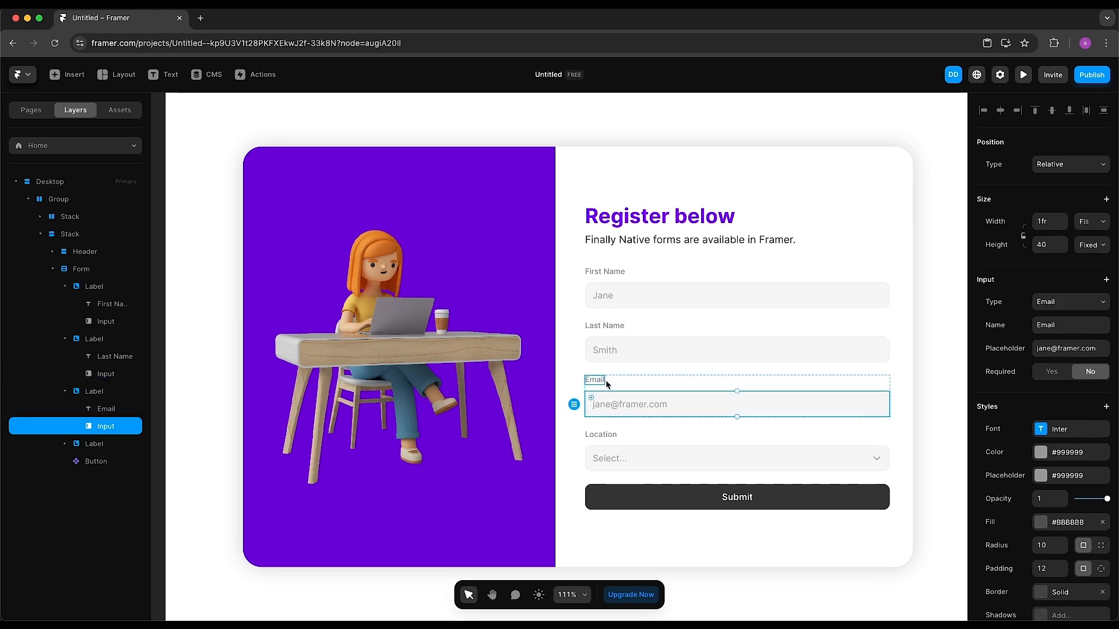
pyautogui.click(1100, 308)
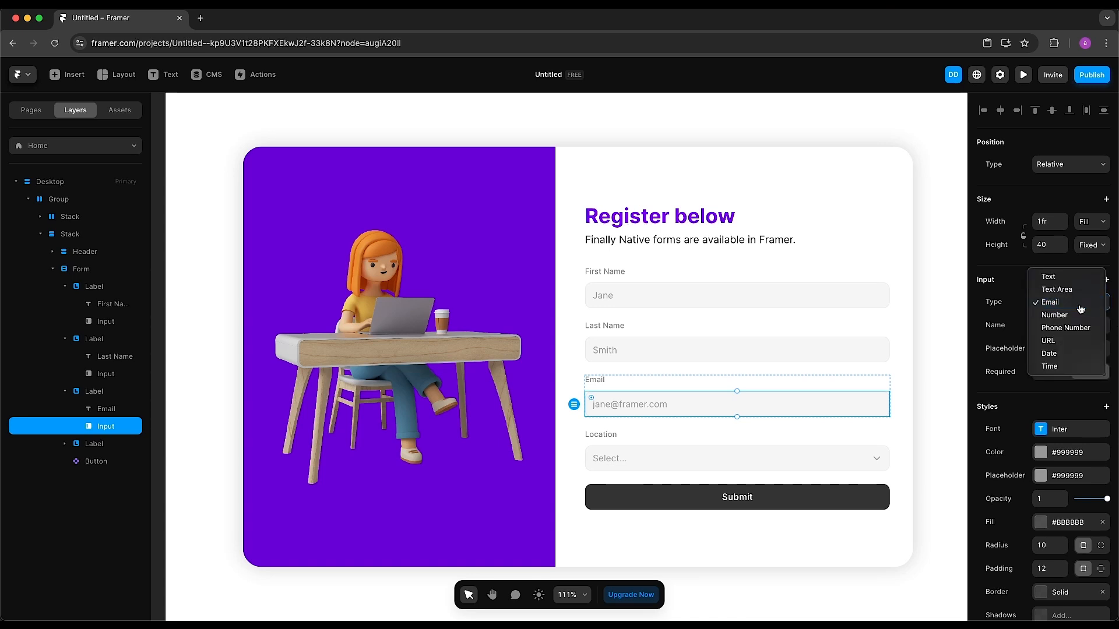
pyautogui.click(1080, 306)
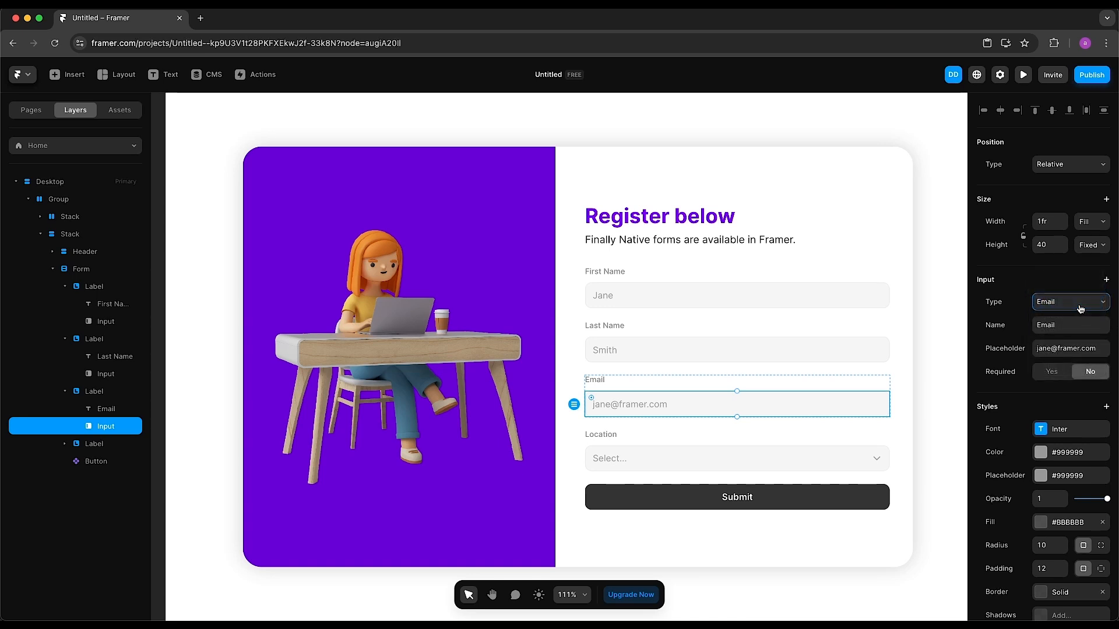
pyautogui.click(1056, 348)
pyautogui.doubleClick(1041, 348)
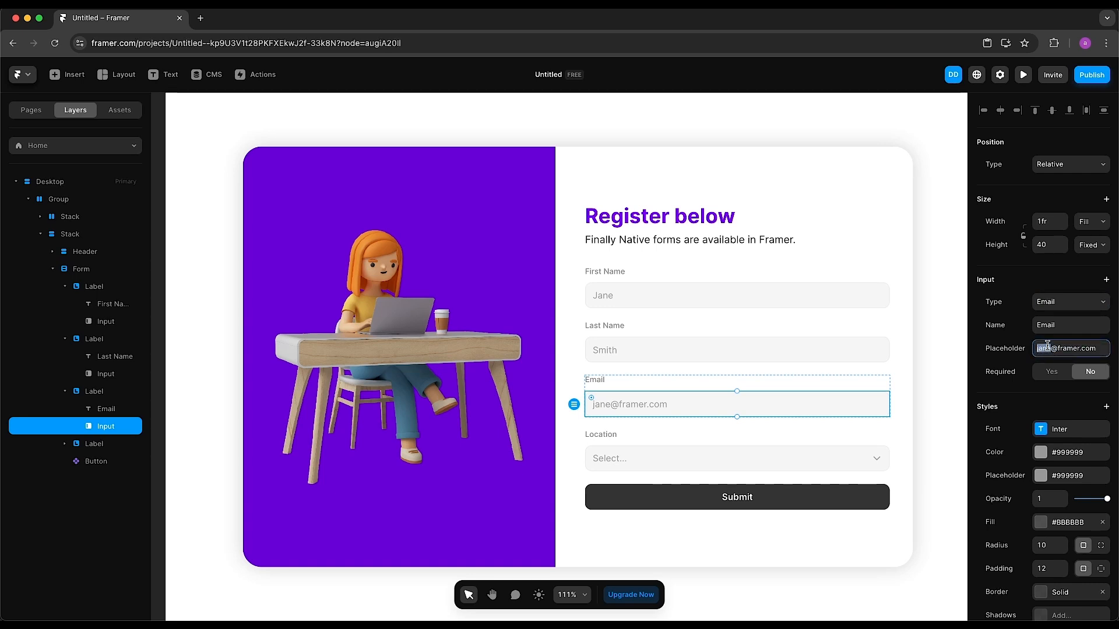
pyautogui.write('o')
pyautogui.press('super+a')
pyautogui.write('you')
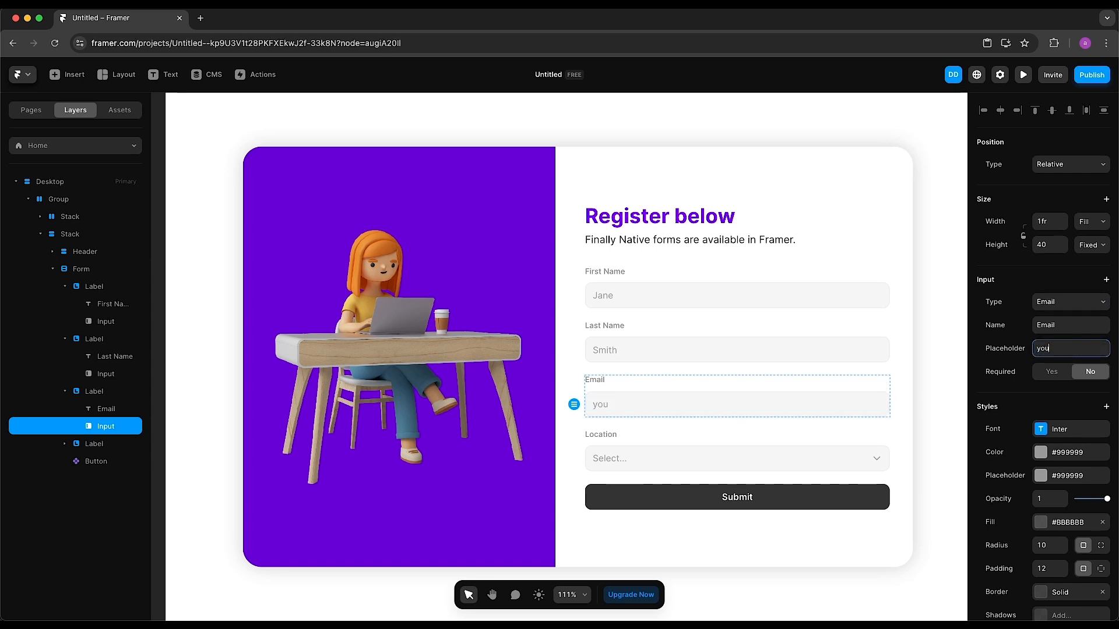
pyautogui.write('remail@xyz.com')
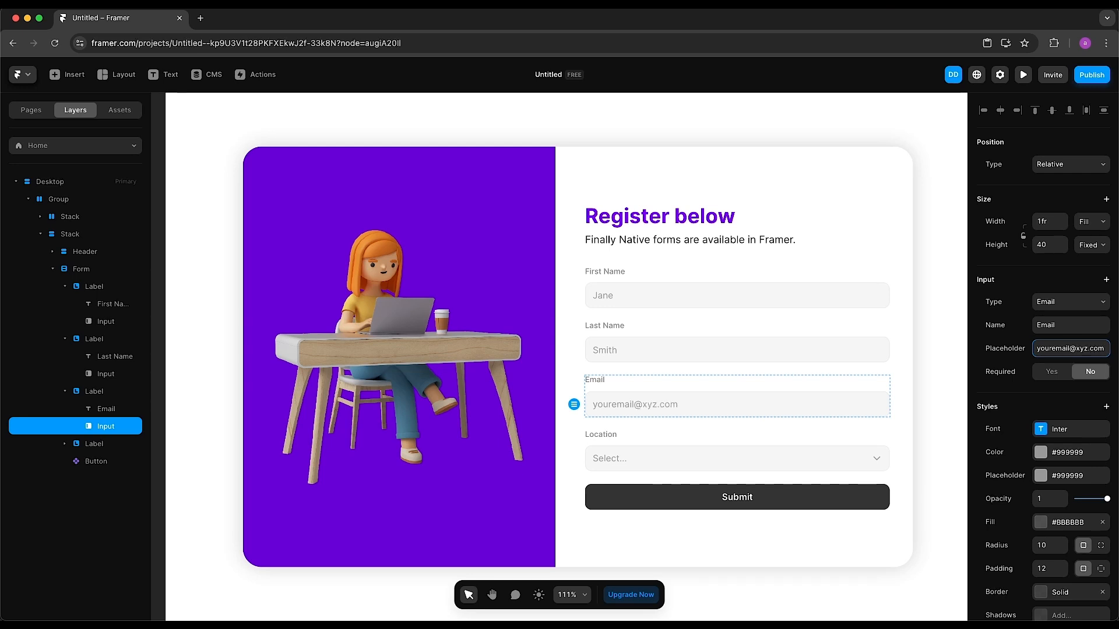
pyautogui.click(1053, 376)
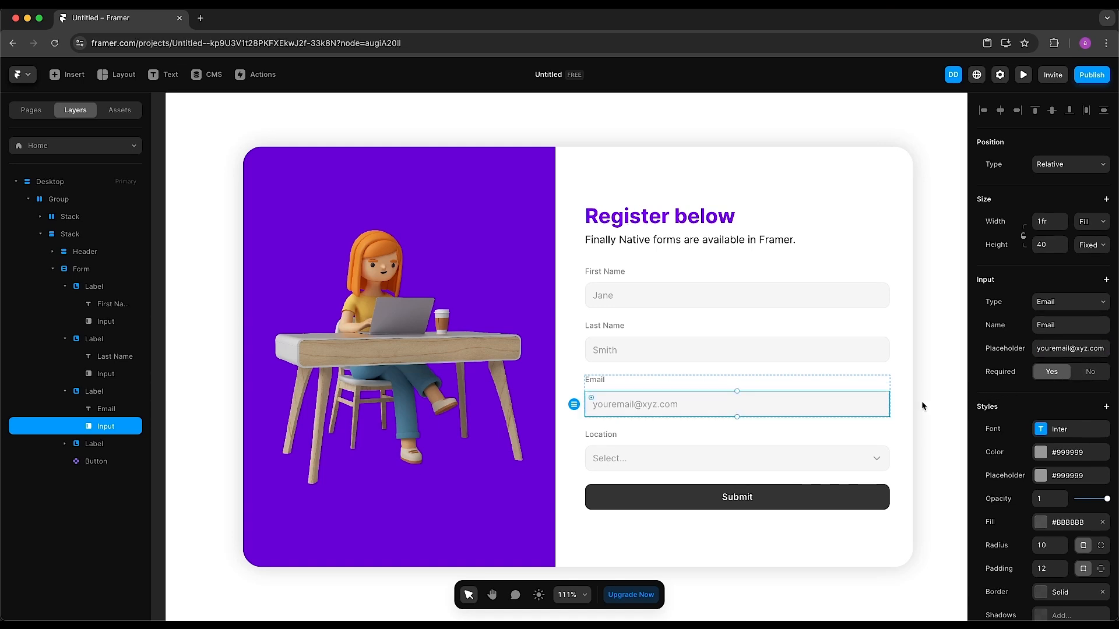
pyautogui.click(85, 275)
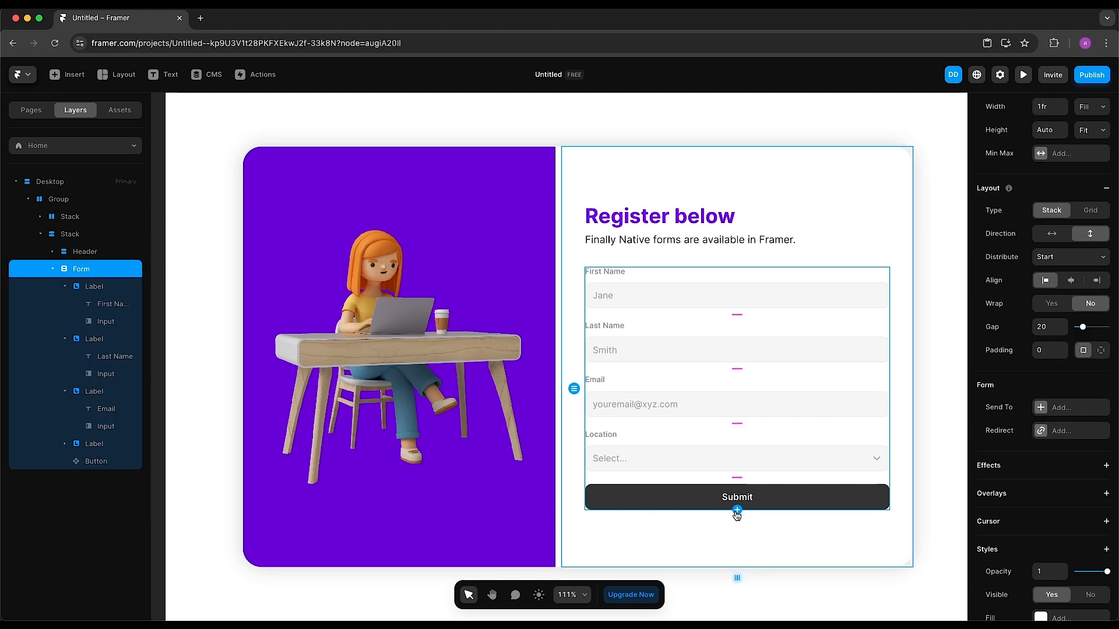
# Add a new input set to type Date, named dateOfBirth, and optional
pyautogui.click(737, 511)
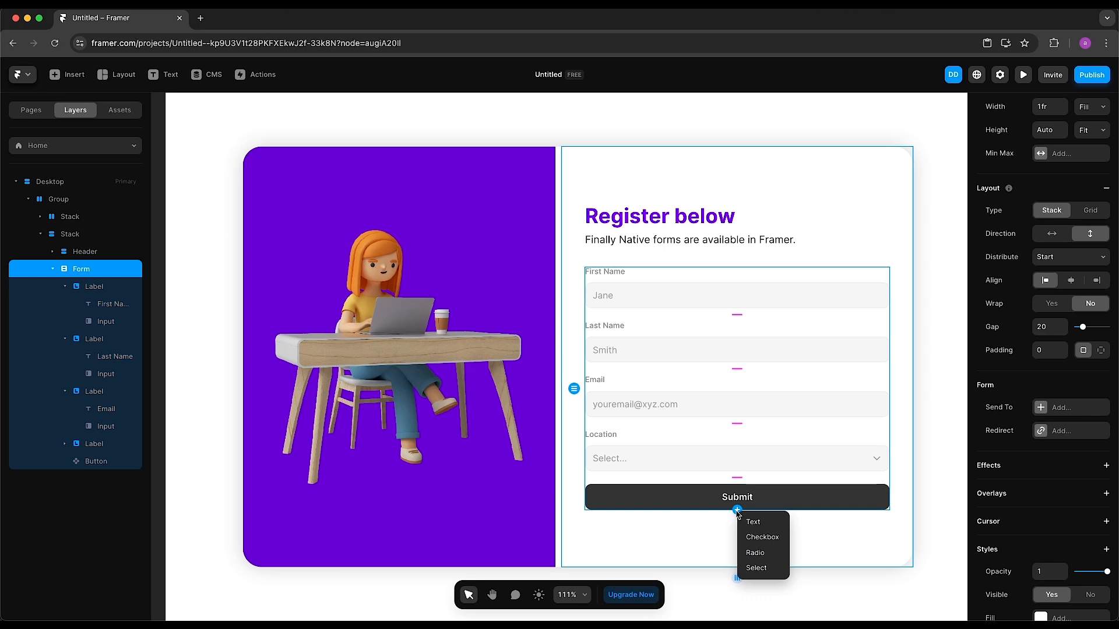
pyautogui.click(753, 523)
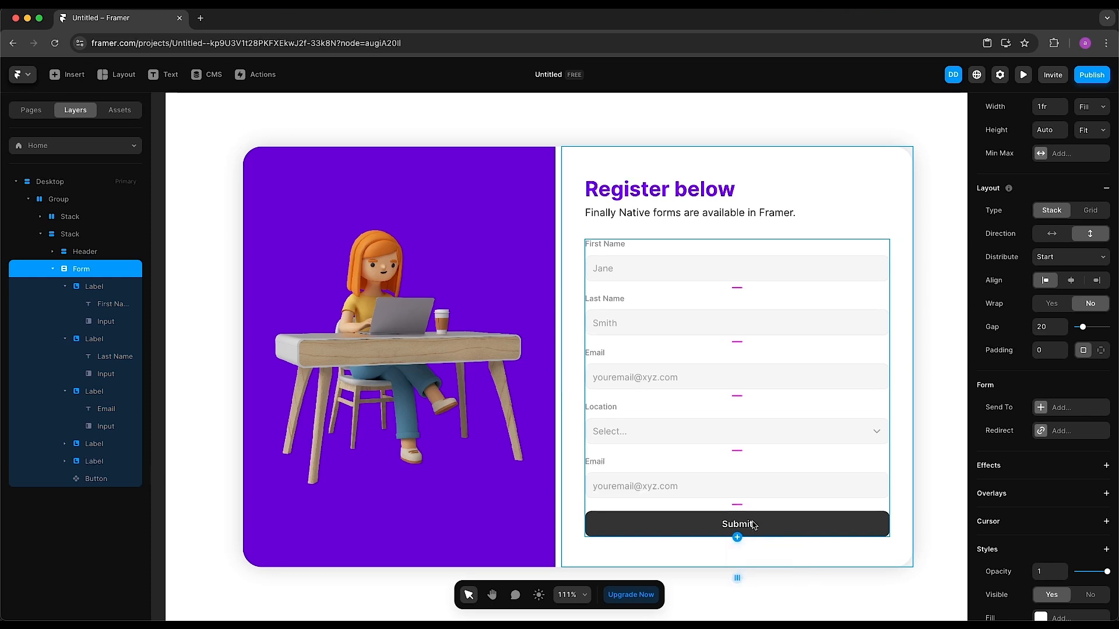
pyautogui.click(726, 485)
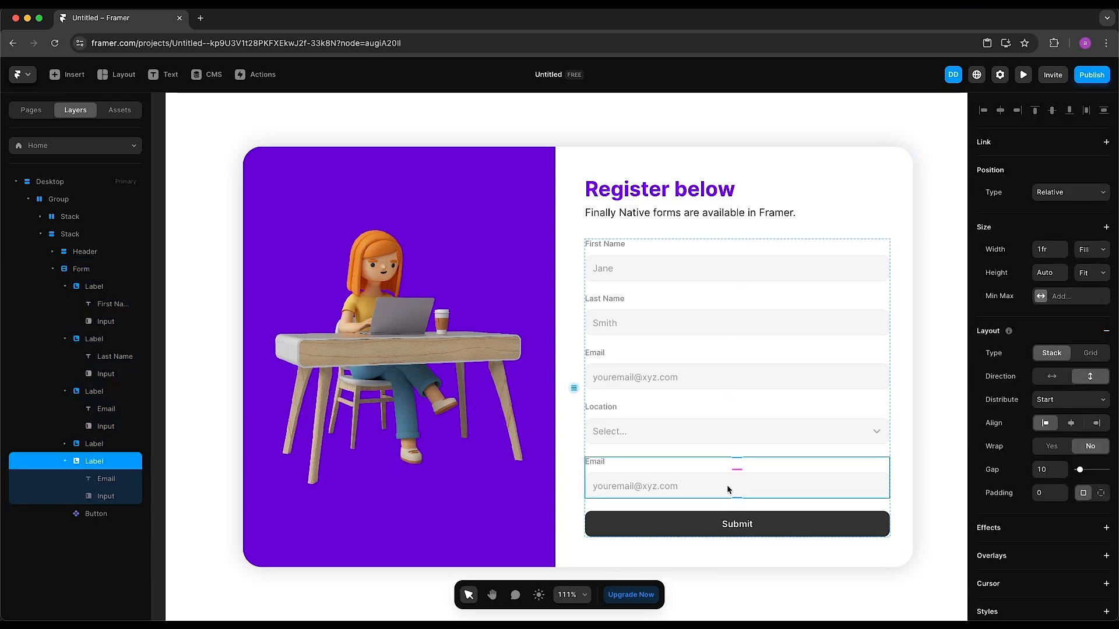
pyautogui.click(757, 488)
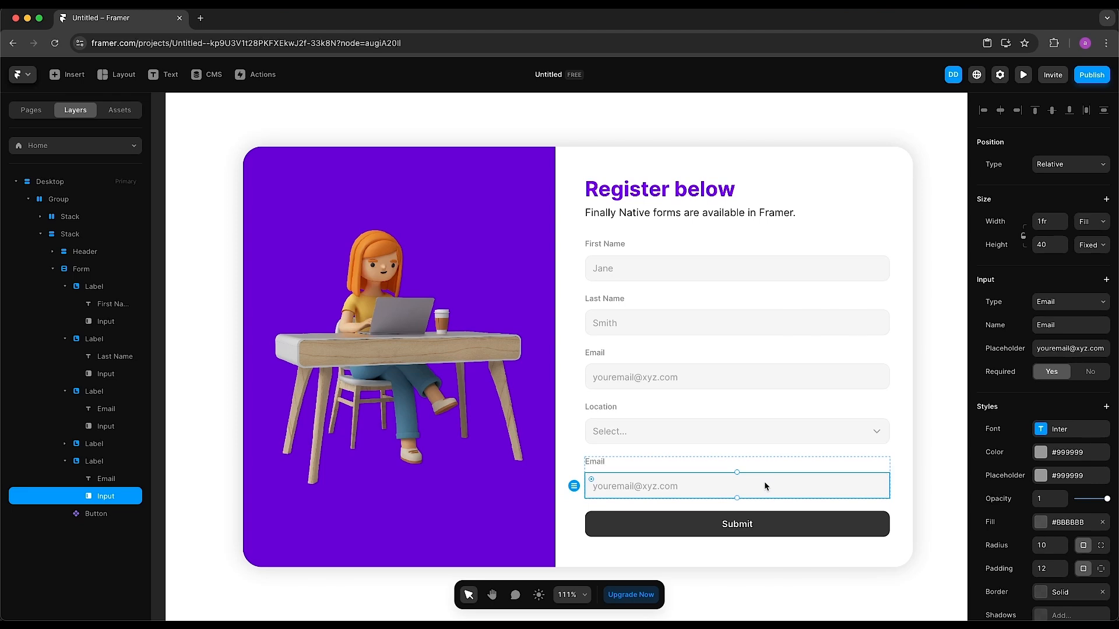
pyautogui.click(1064, 304)
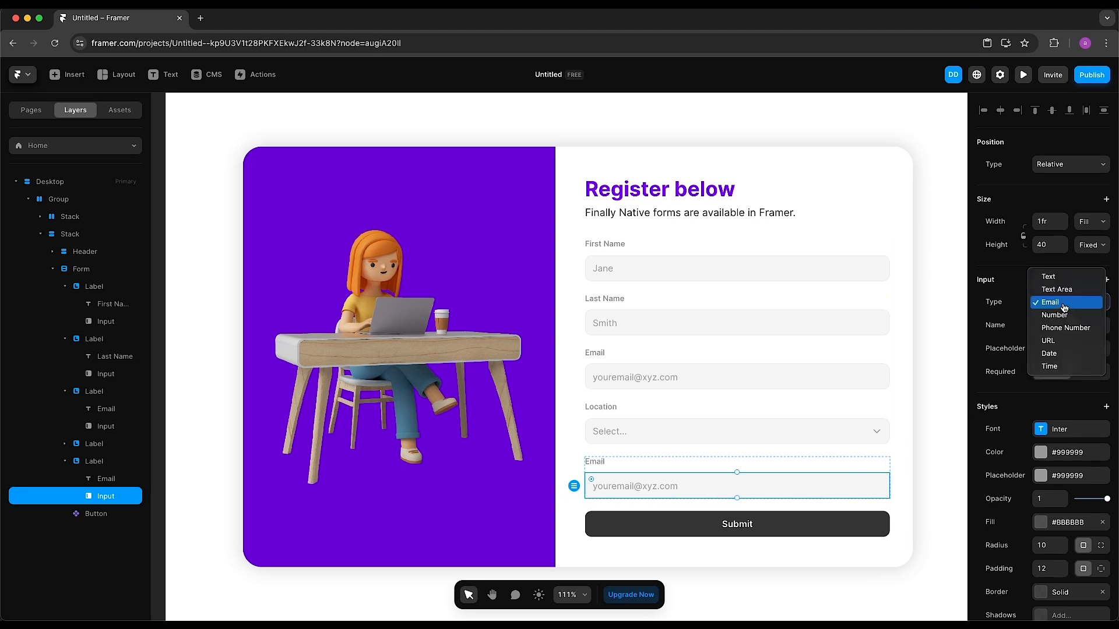
pyautogui.click(1061, 354)
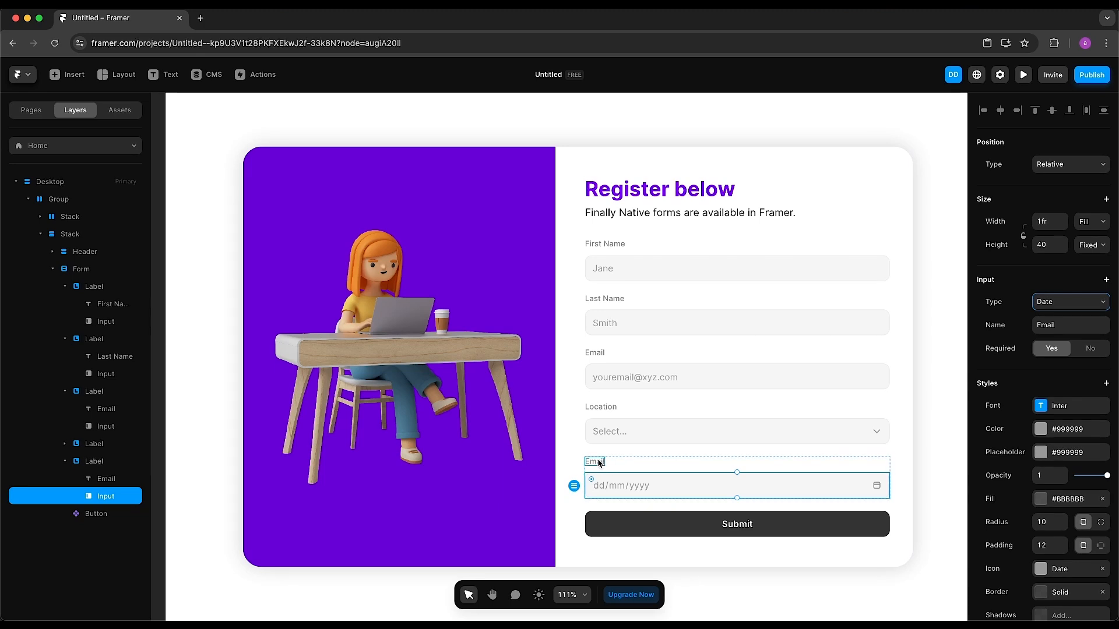
pyautogui.click(1081, 325)
pyautogui.write('date')
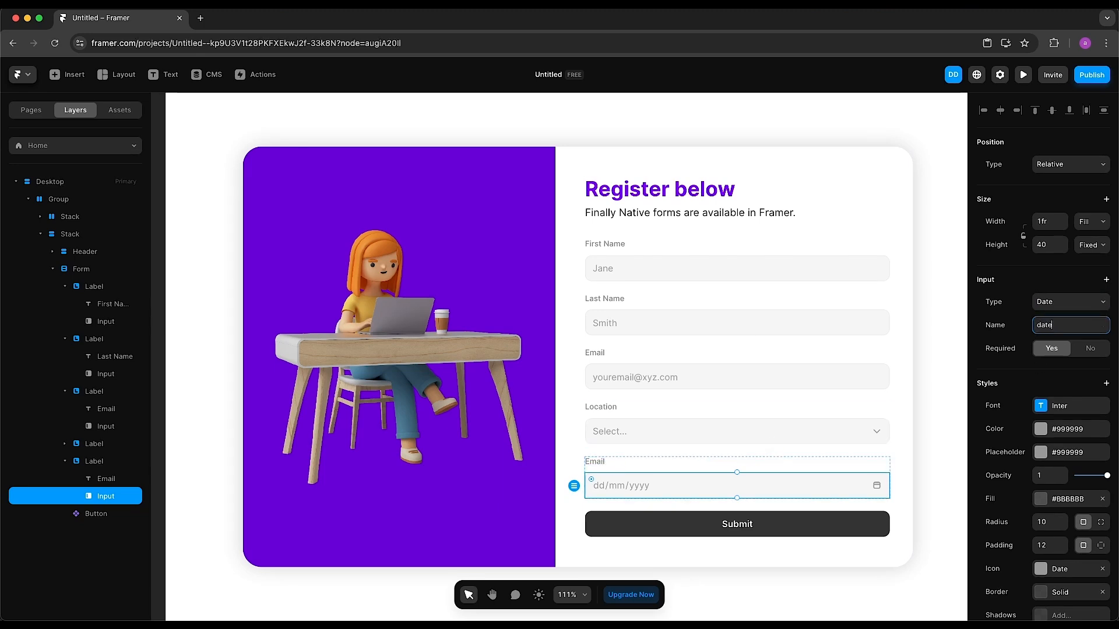
pyautogui.write('OfBirth')
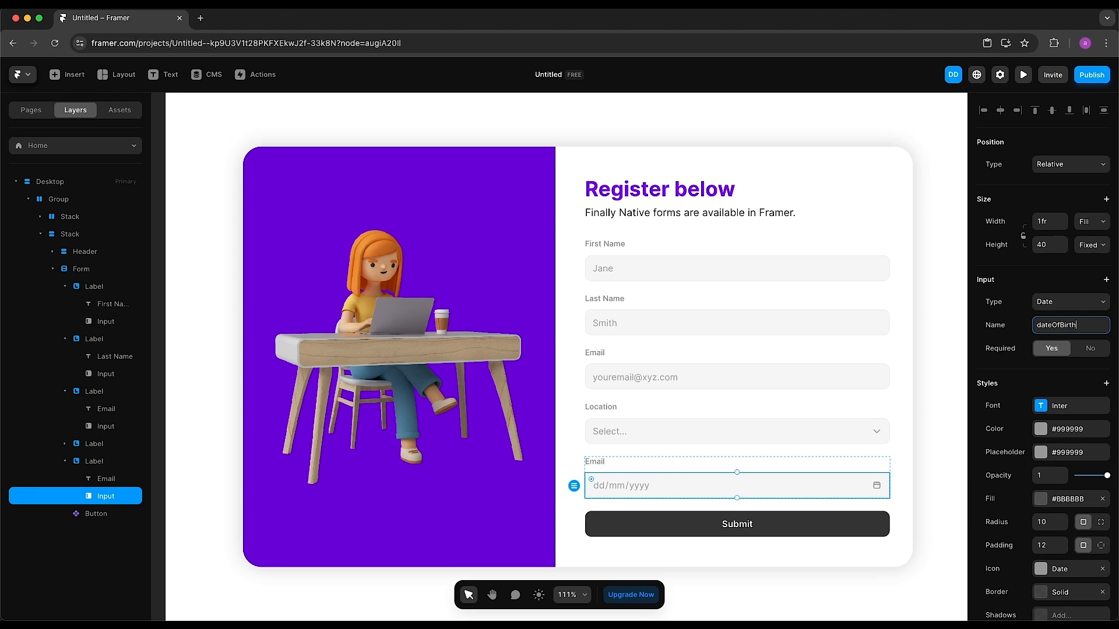
pyautogui.click(1083, 352)
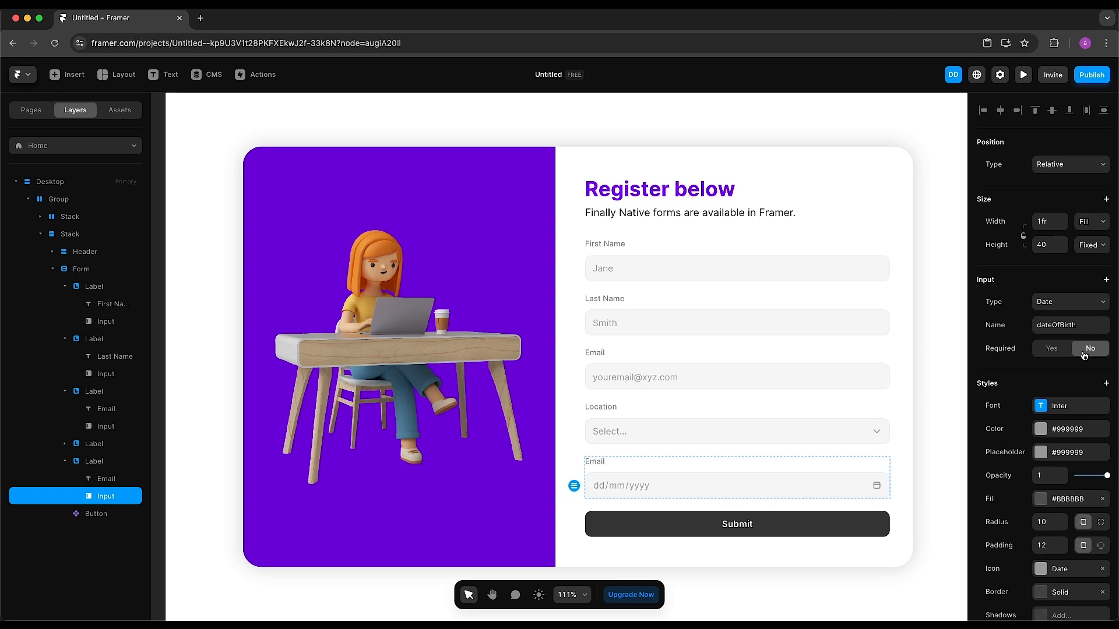
# Relabel the new date field 'Date of birth'
pyautogui.click(595, 463)
pyautogui.doubleClick(595, 462)
pyautogui.write('Date')
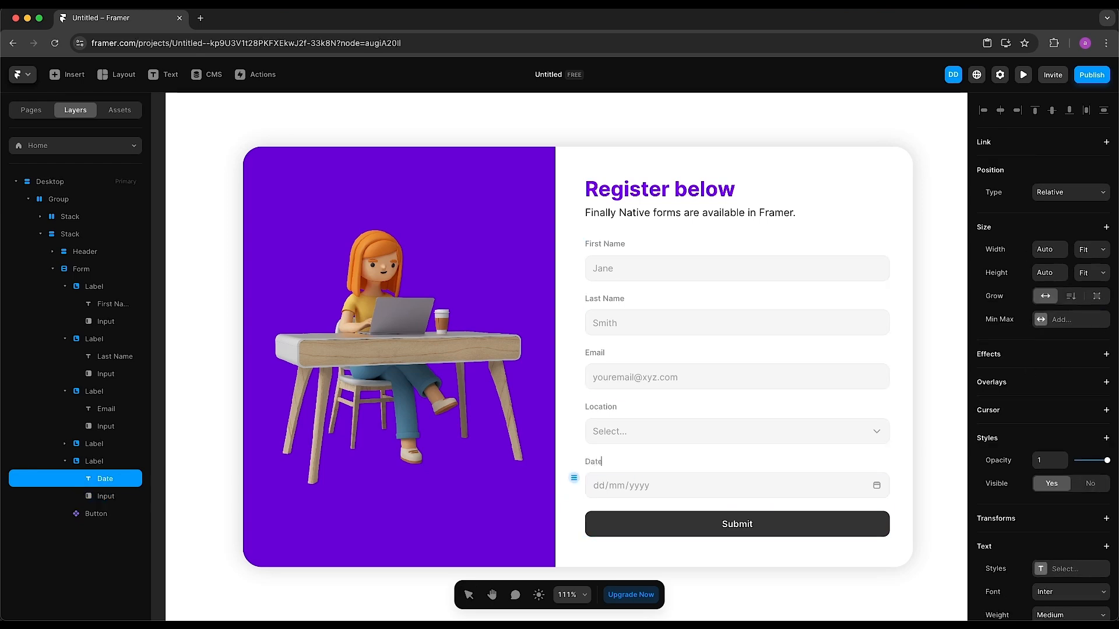
pyautogui.write(' of birth')
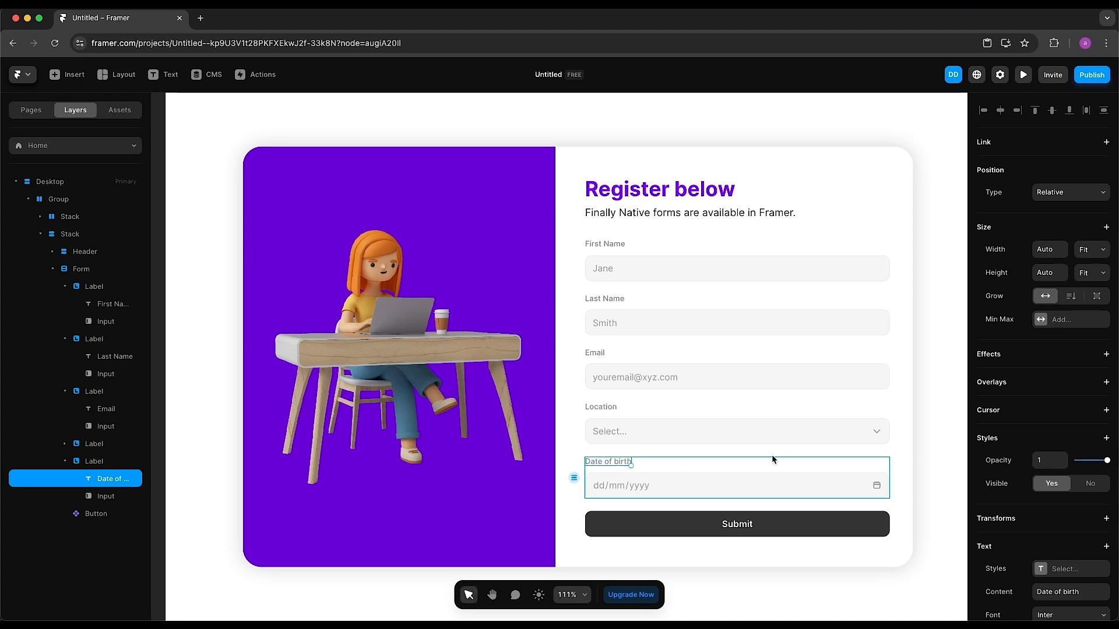
pyautogui.click(928, 452)
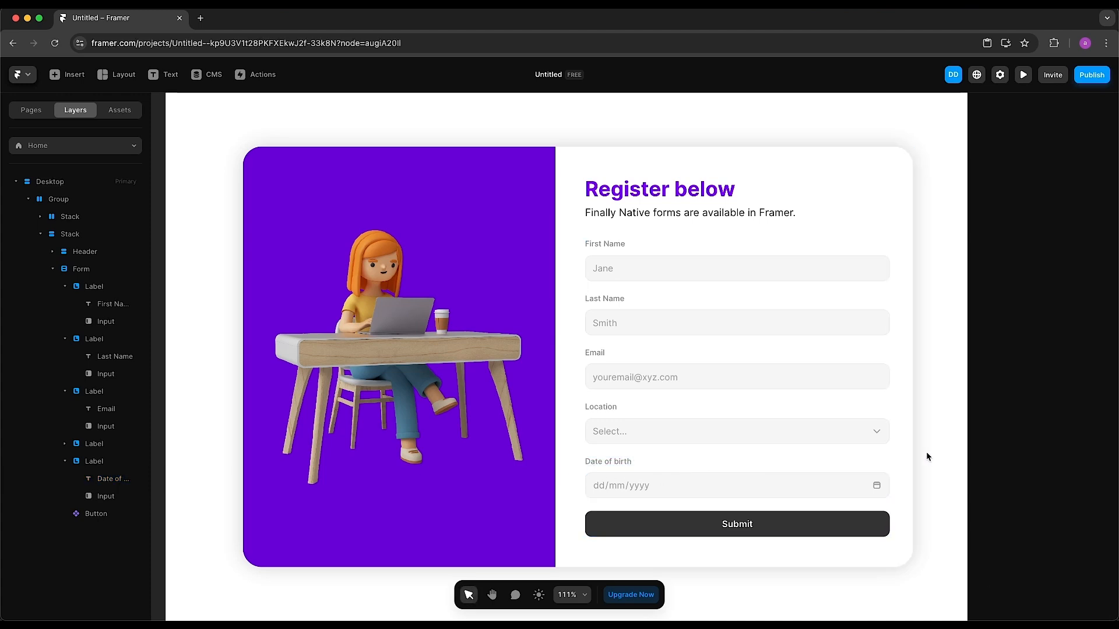
pyautogui.click(732, 462)
# Move Date of birth above Location and rename the Location label to 'Country'
pyautogui.moveTo(96, 464); pyautogui.dragTo(90, 440)
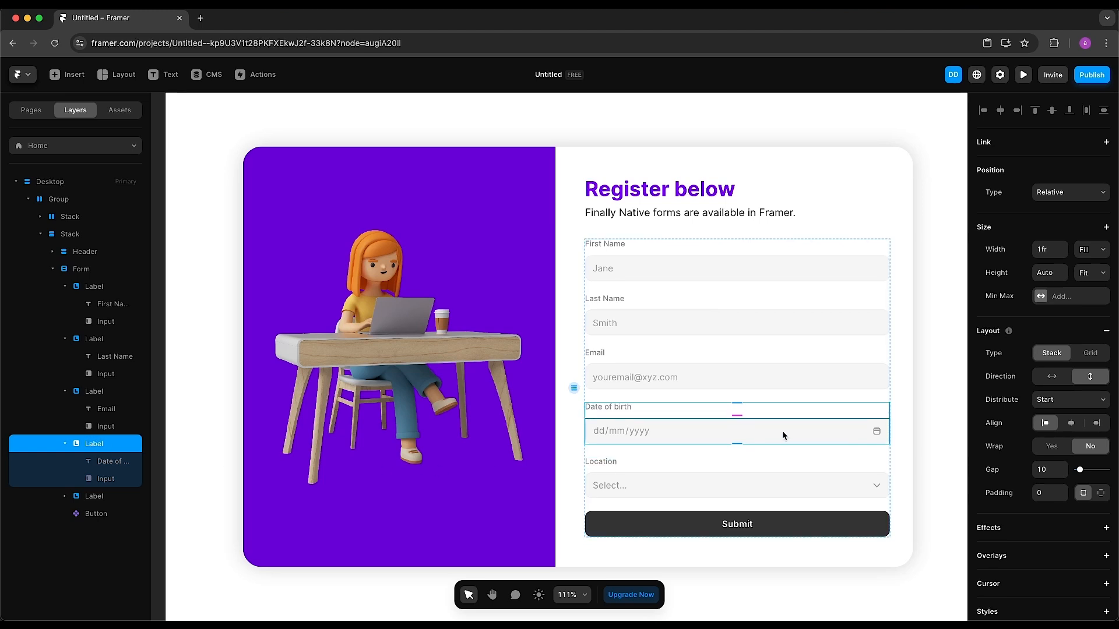
pyautogui.click(613, 475)
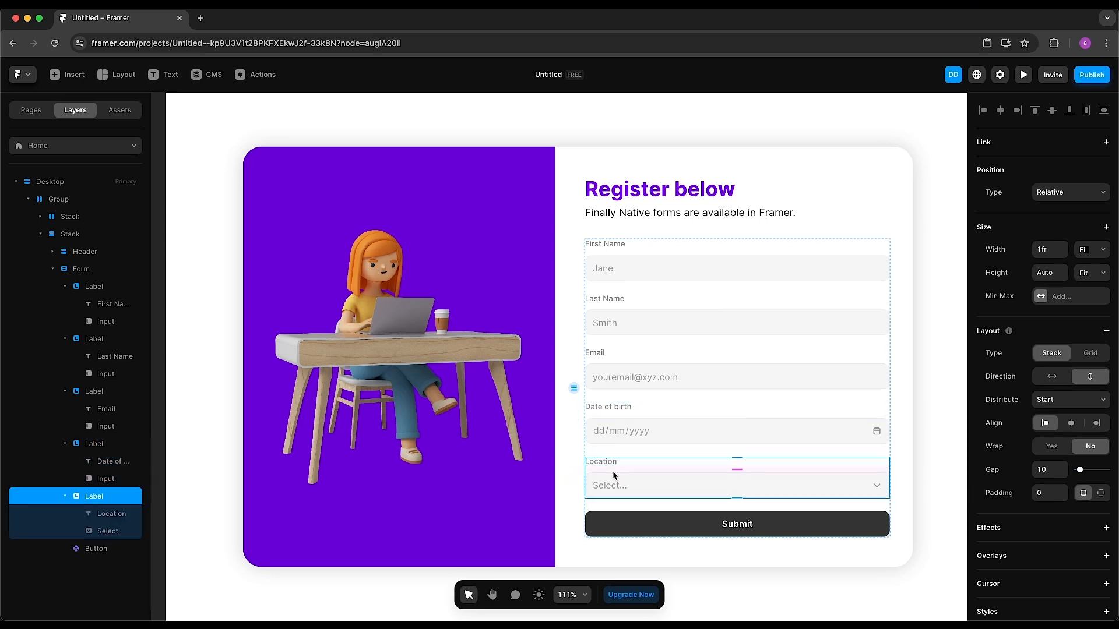
pyautogui.click(609, 463)
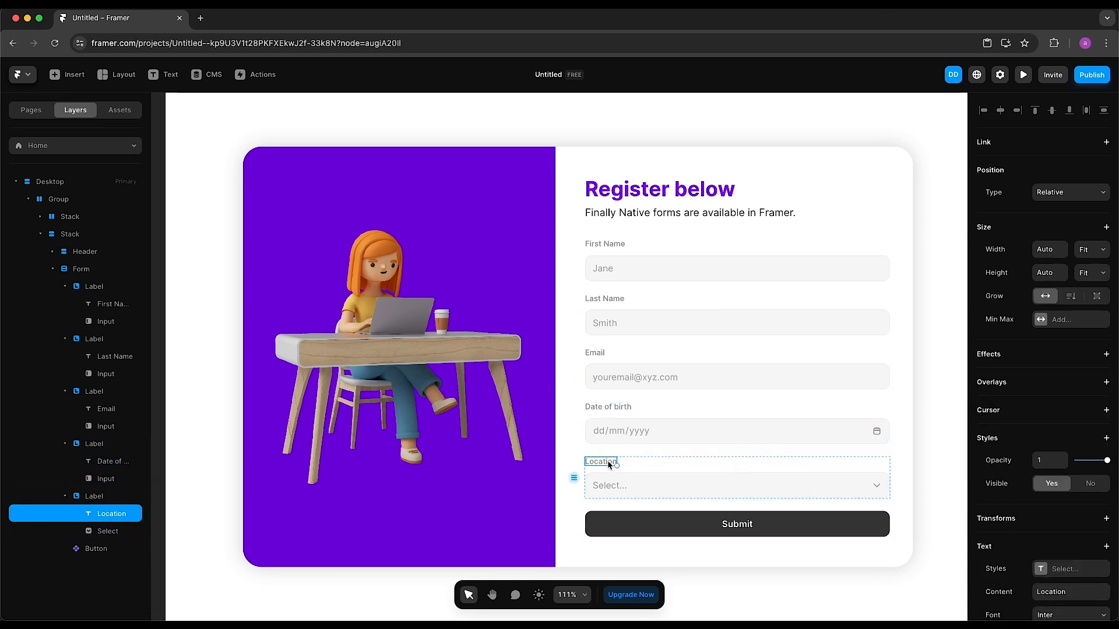
pyautogui.doubleClick(609, 463)
pyautogui.write('Coun')
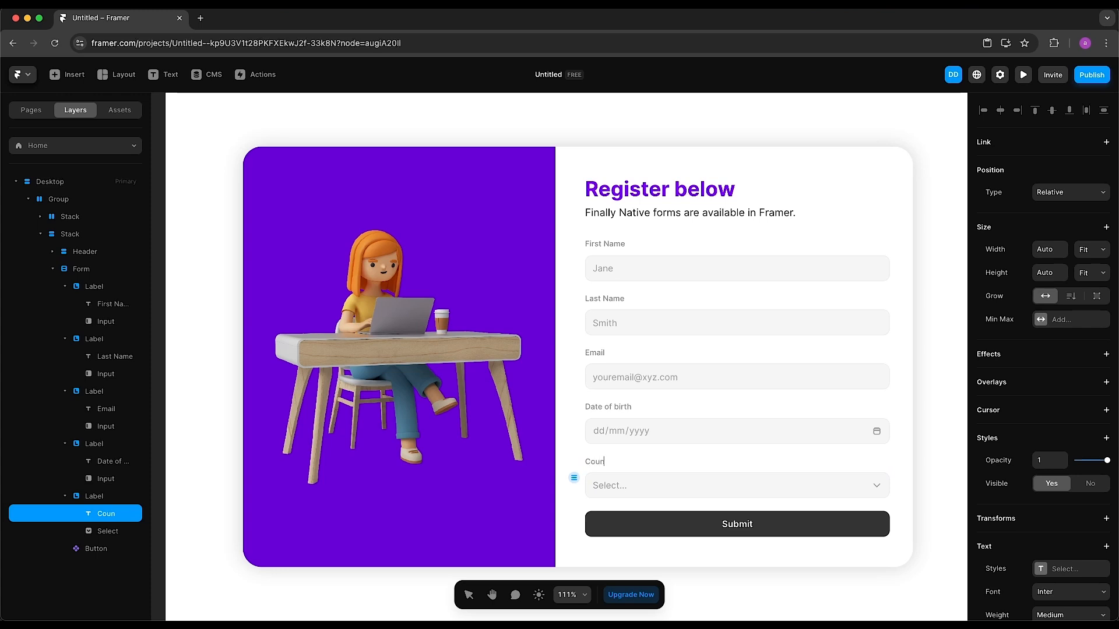
pyautogui.write('try')
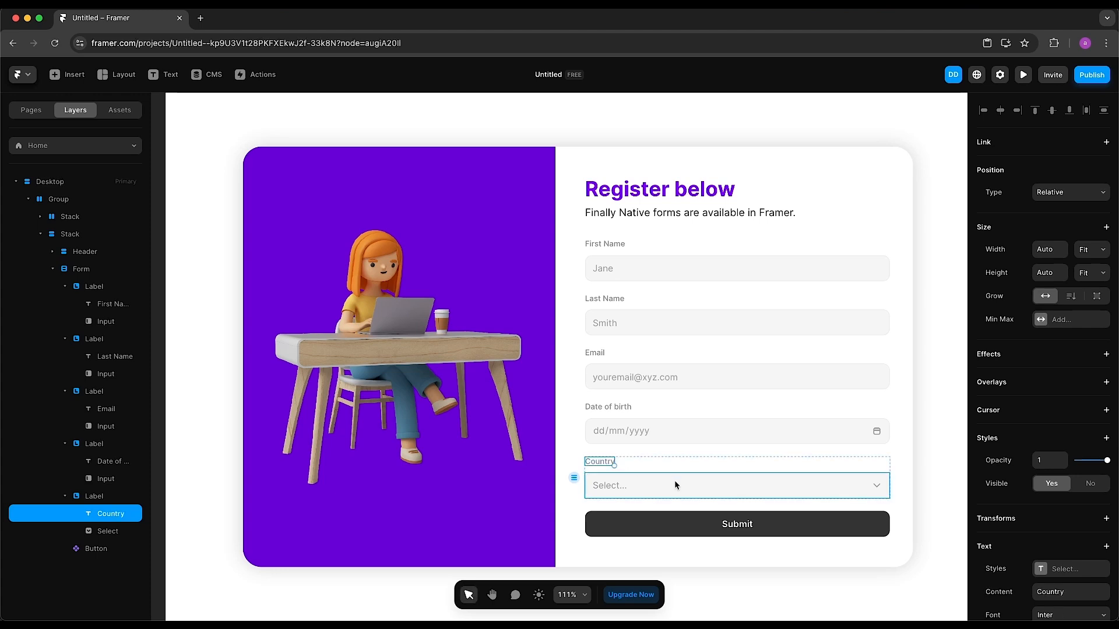
pyautogui.click(676, 480)
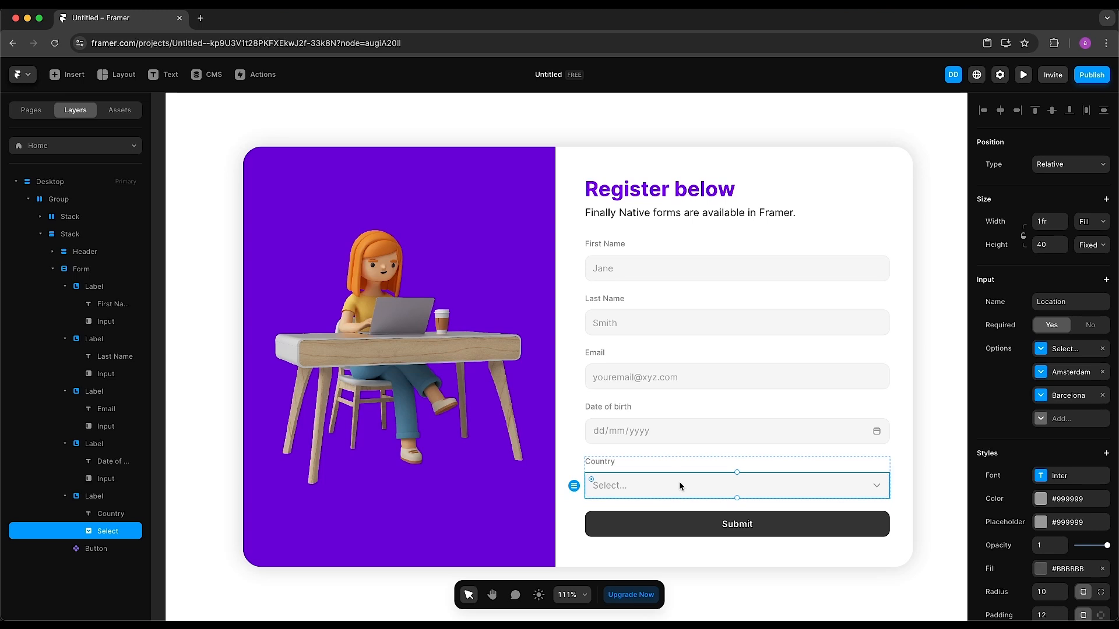
# Name the dropdown's input Country and make it optional
pyautogui.click(1064, 302)
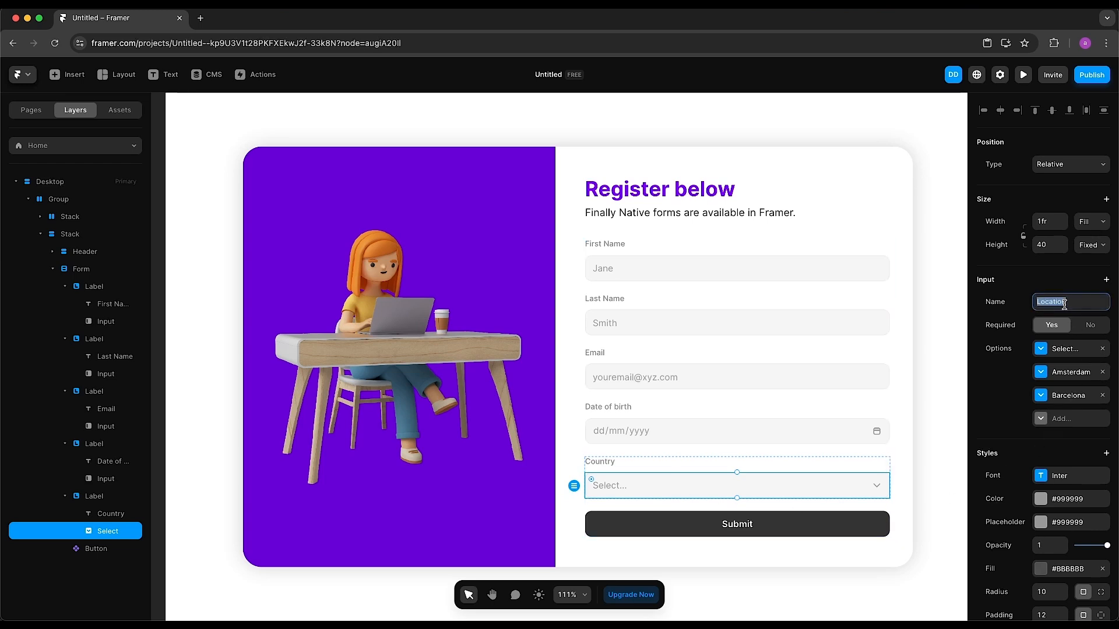
pyautogui.write('Country')
pyautogui.click(1090, 328)
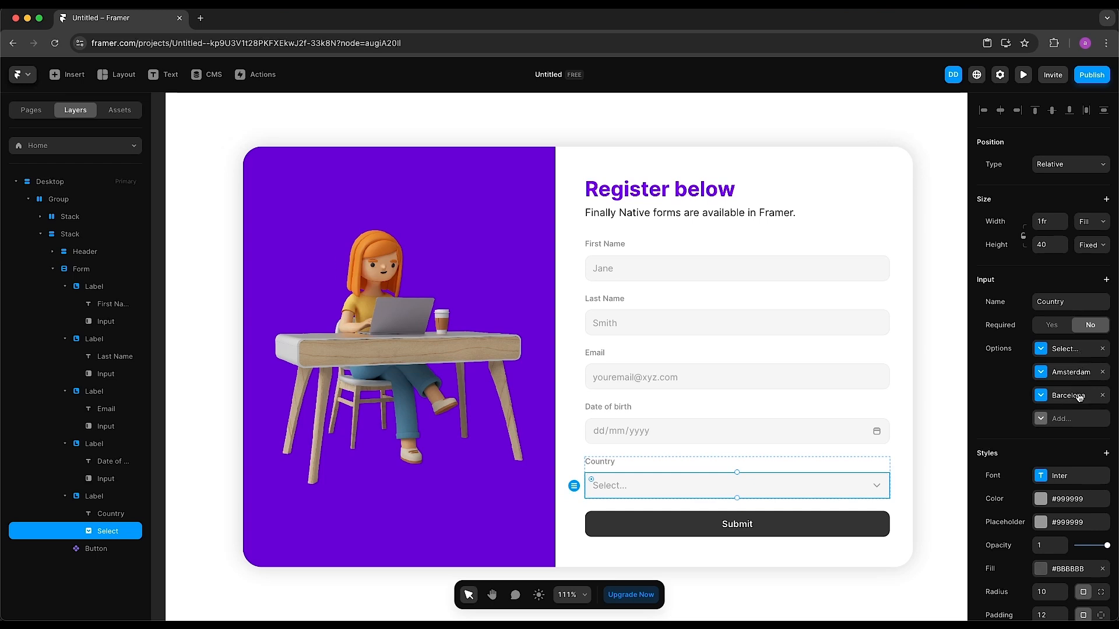
# Add a London option (value london, title London), then select the Date of birth and Country groups
pyautogui.click(1075, 419)
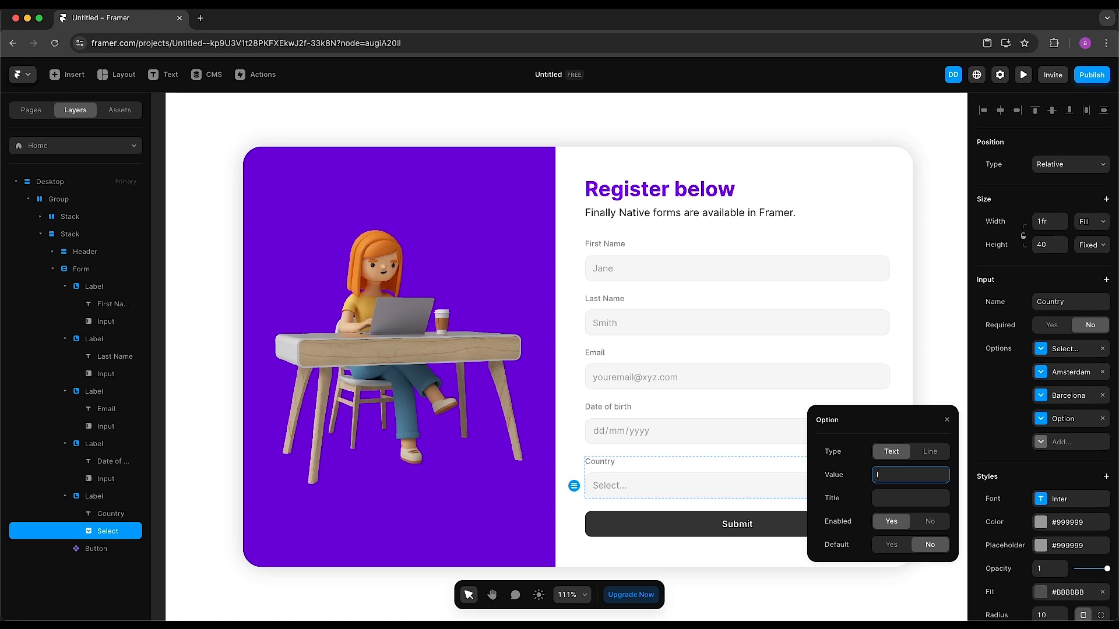
pyautogui.write('london')
pyautogui.press('Tab')
pyautogui.write('Lo')
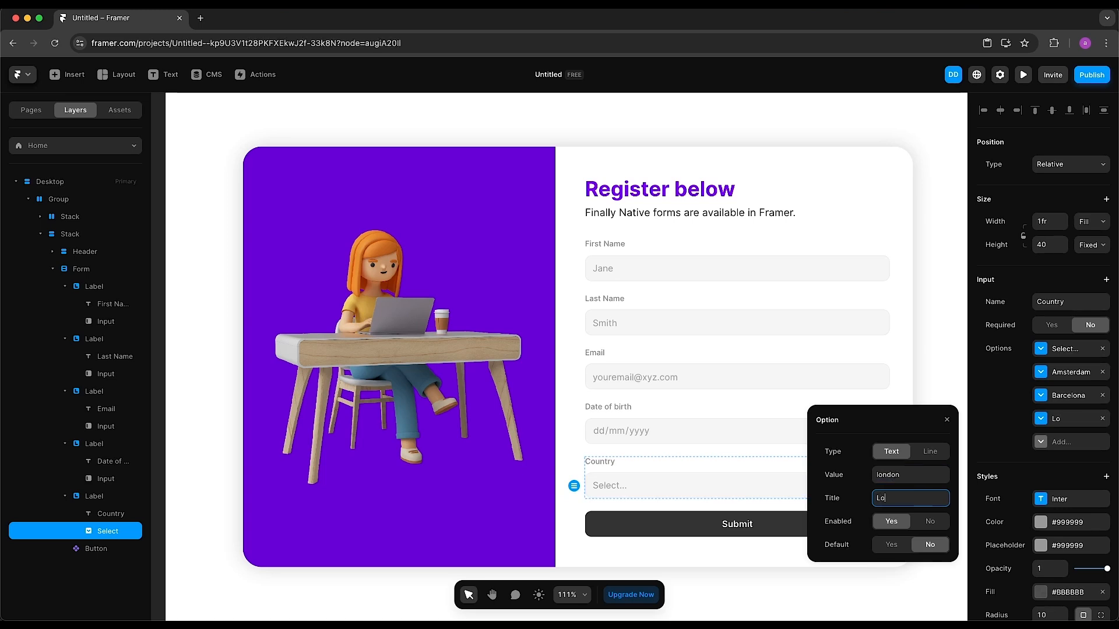
pyautogui.write('ndon')
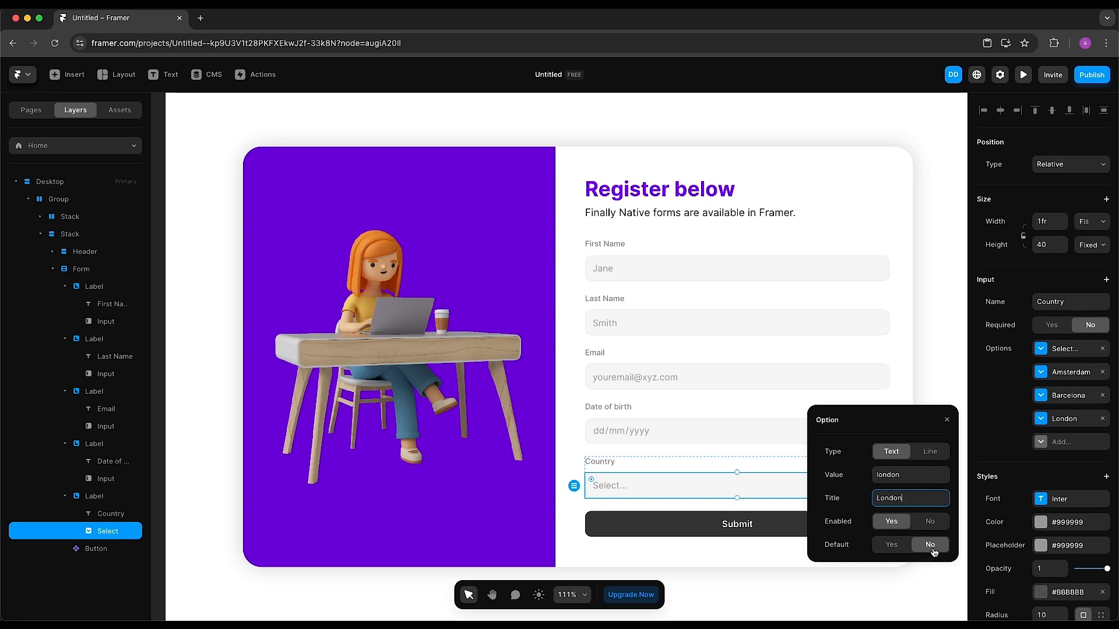
pyautogui.click(948, 424)
pyautogui.click(948, 423)
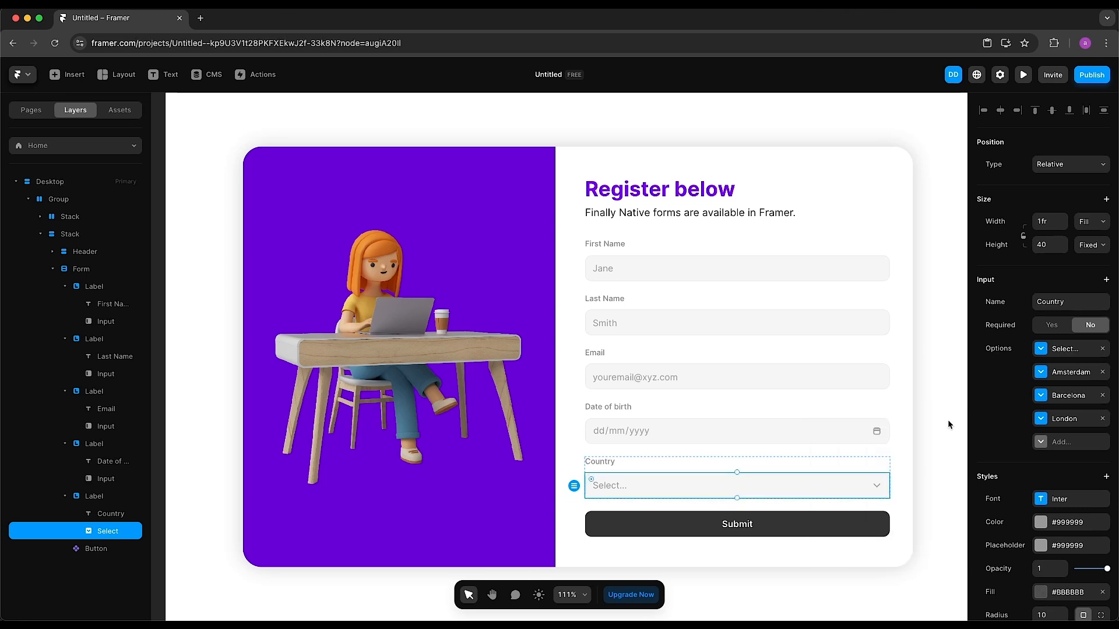
pyautogui.click(755, 410)
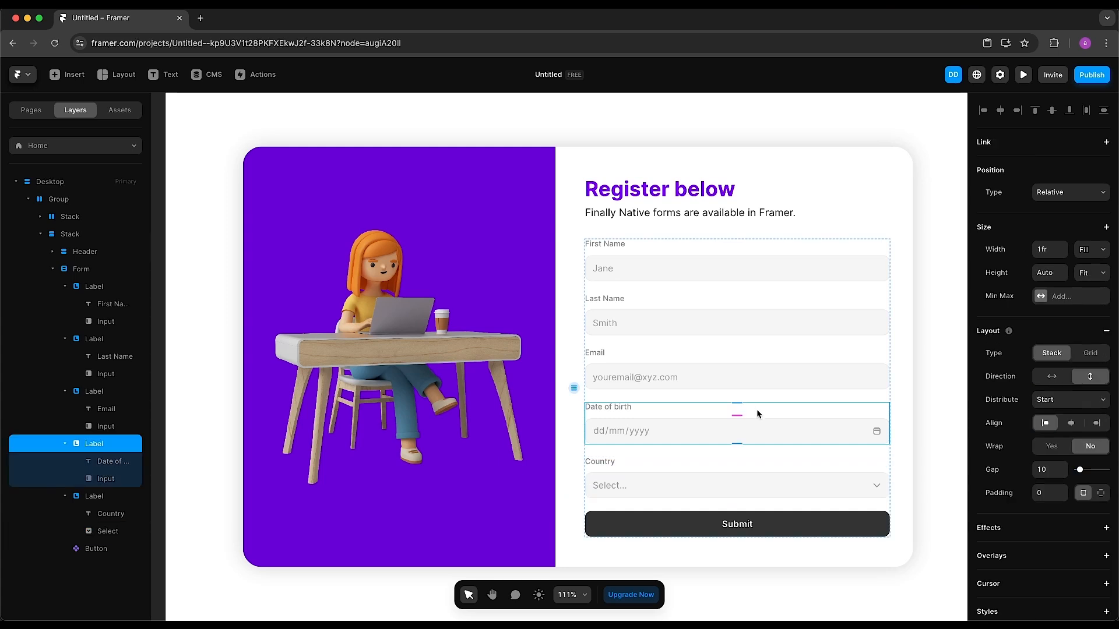
pyautogui.keyDown('shift'); pyautogui.click(782, 462); pyautogui.keyUp('shift')
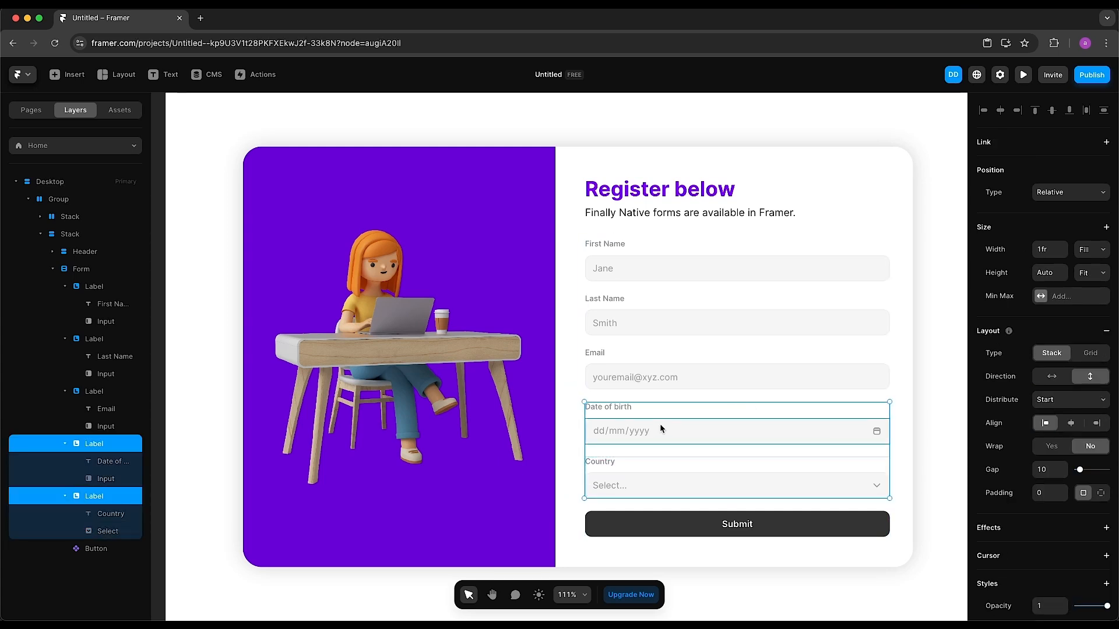
# Wrap the Date of birth and Country field groups in a new stack
pyautogui.rightClick(785, 430)
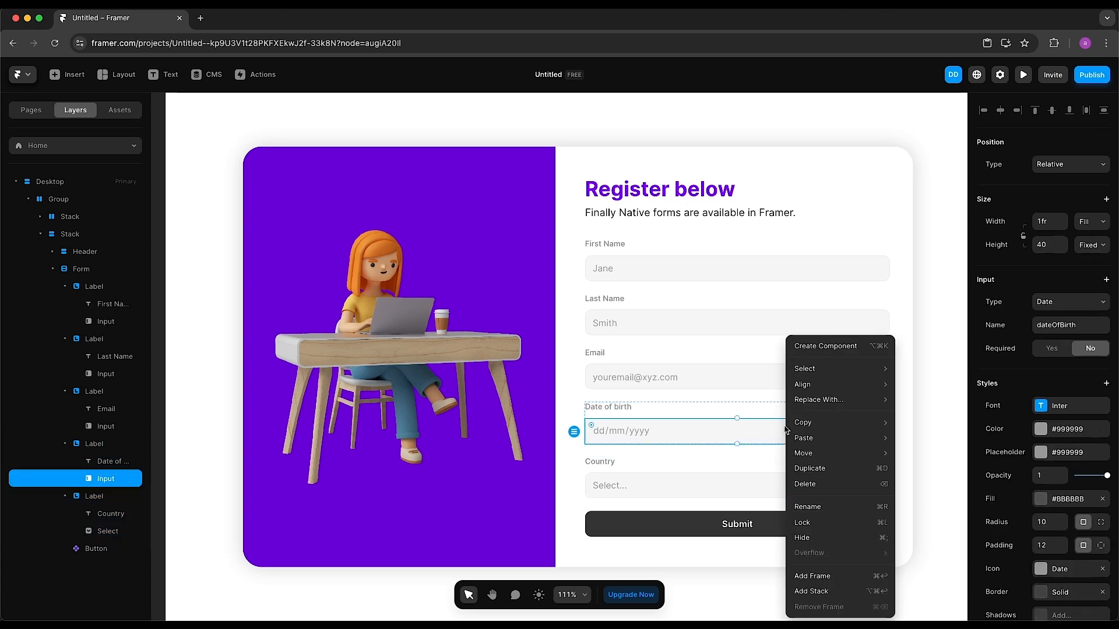
pyautogui.click(767, 408)
pyautogui.keyDown('shift'); pyautogui.click(781, 460); pyautogui.keyUp('shift')
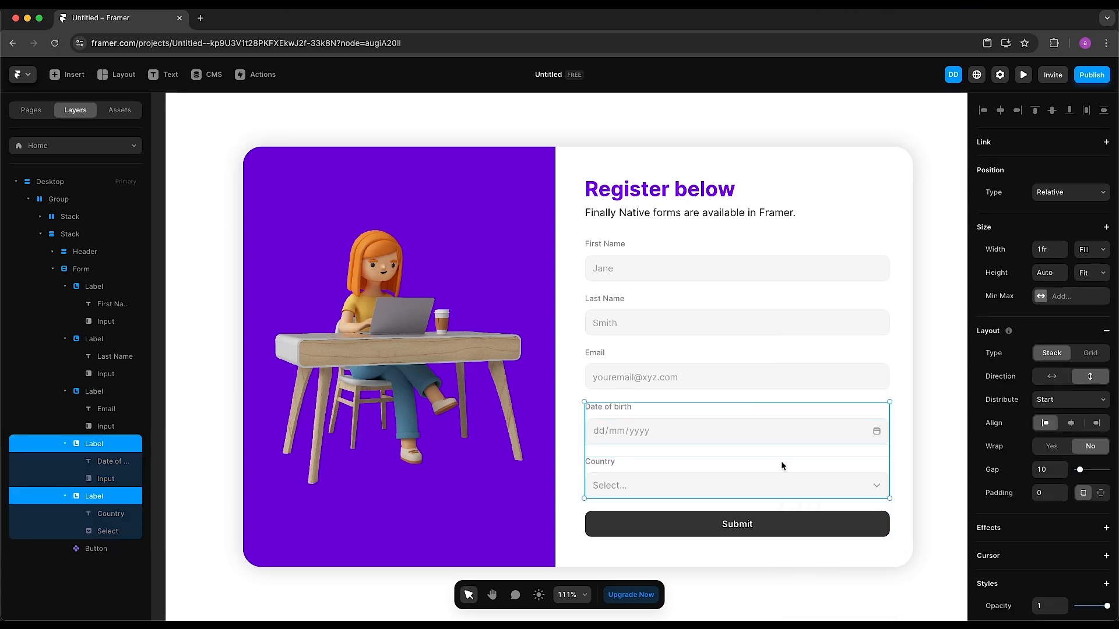
pyautogui.rightClick(783, 465)
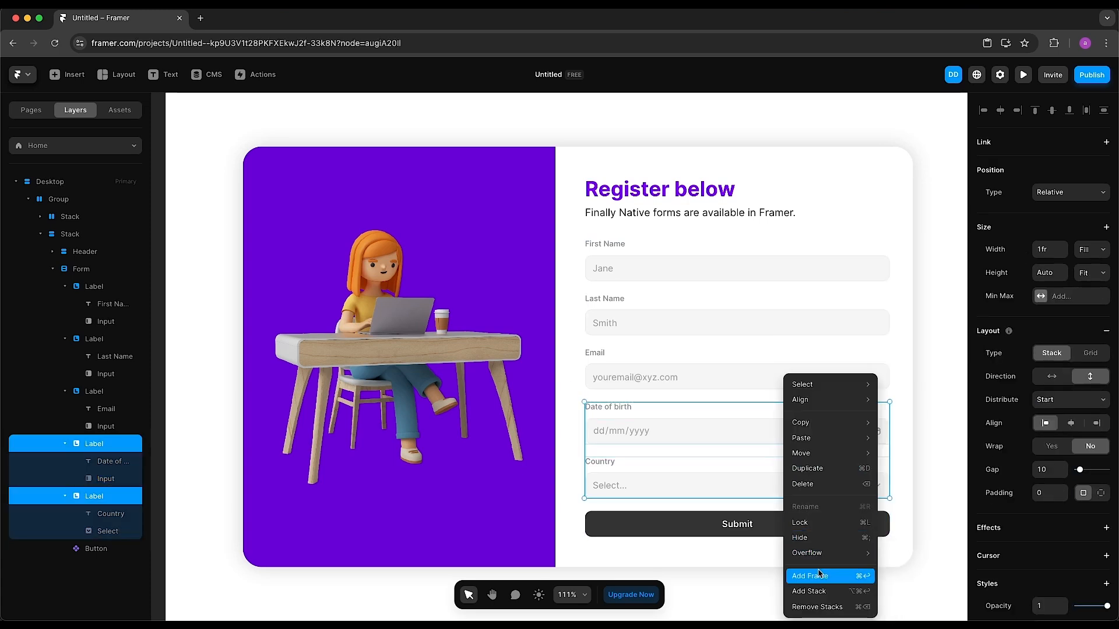
pyautogui.click(819, 592)
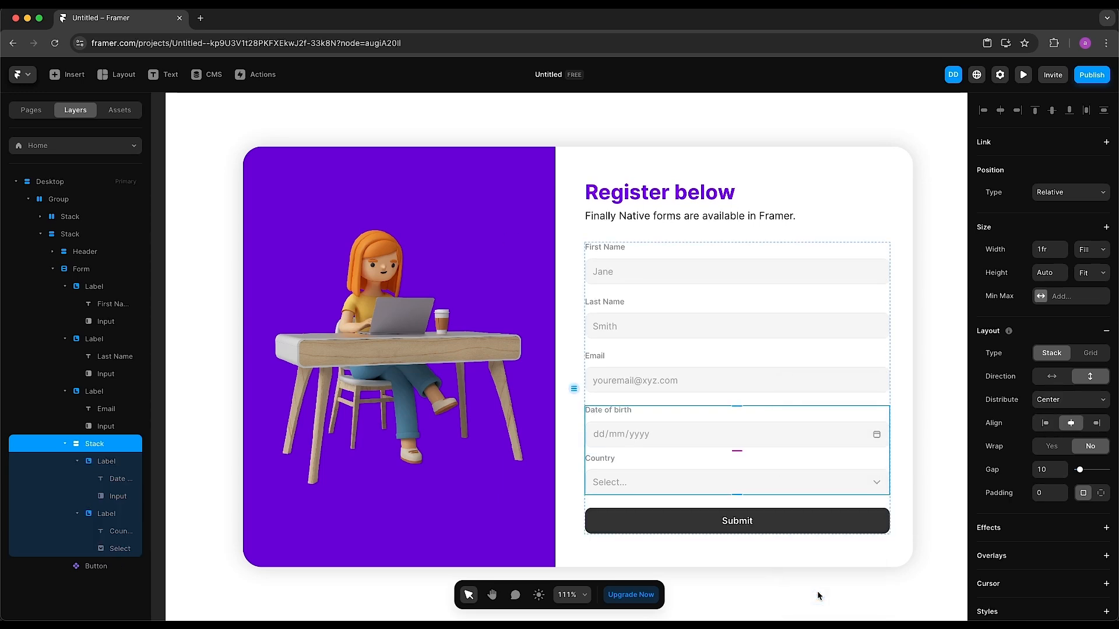
pyautogui.click(66, 444)
pyautogui.click(65, 445)
# Make the new stack horizontal with a gap of 32
pyautogui.click(1056, 378)
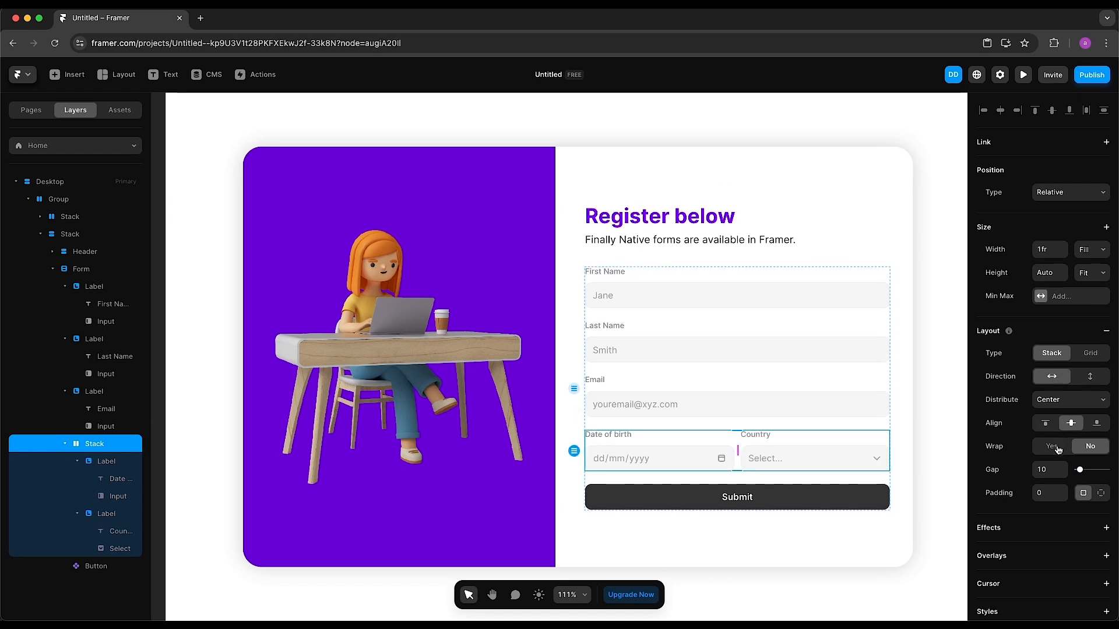
pyautogui.click(1049, 469)
pyautogui.write('32')
pyautogui.press('Return')
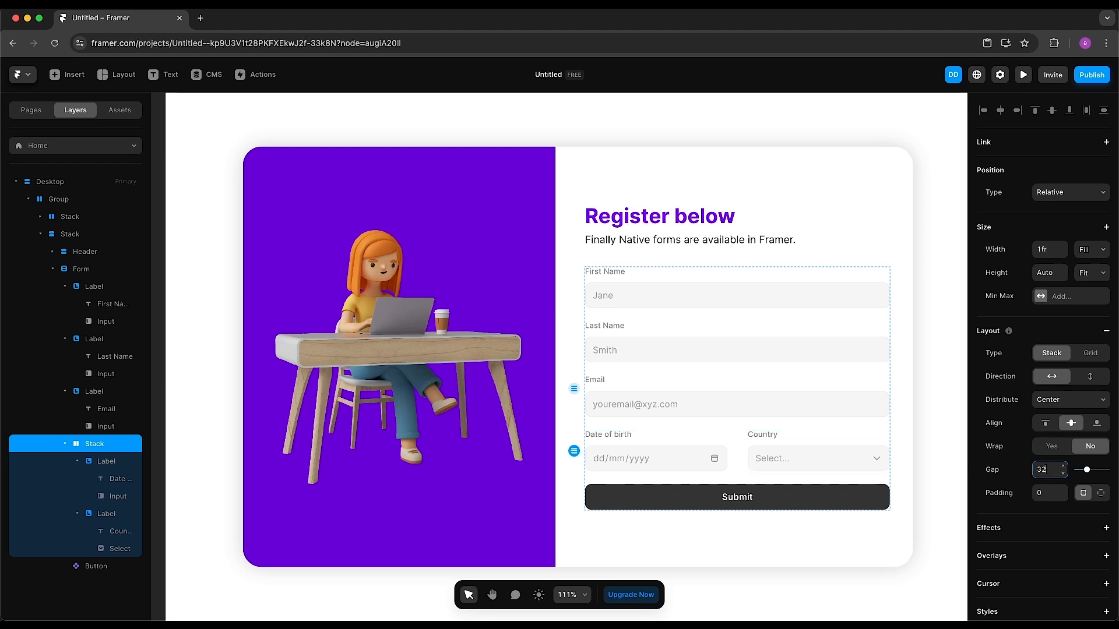
pyautogui.press('Escape')
pyautogui.click(98, 270)
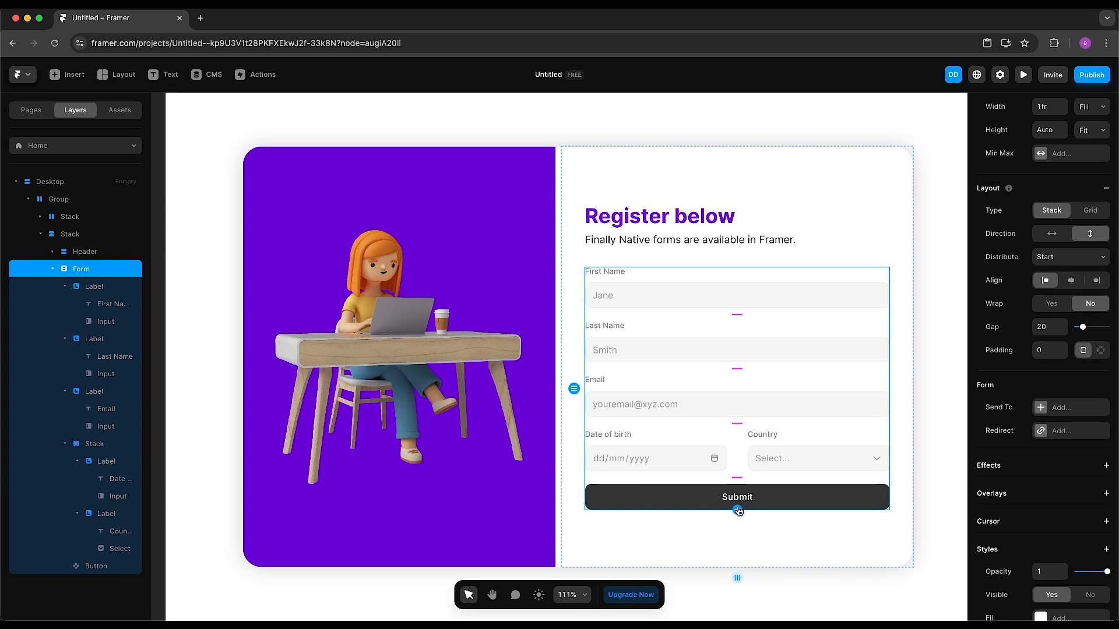
# Insert a Checkbox field into the form directly above the Submit button
pyautogui.click(738, 511)
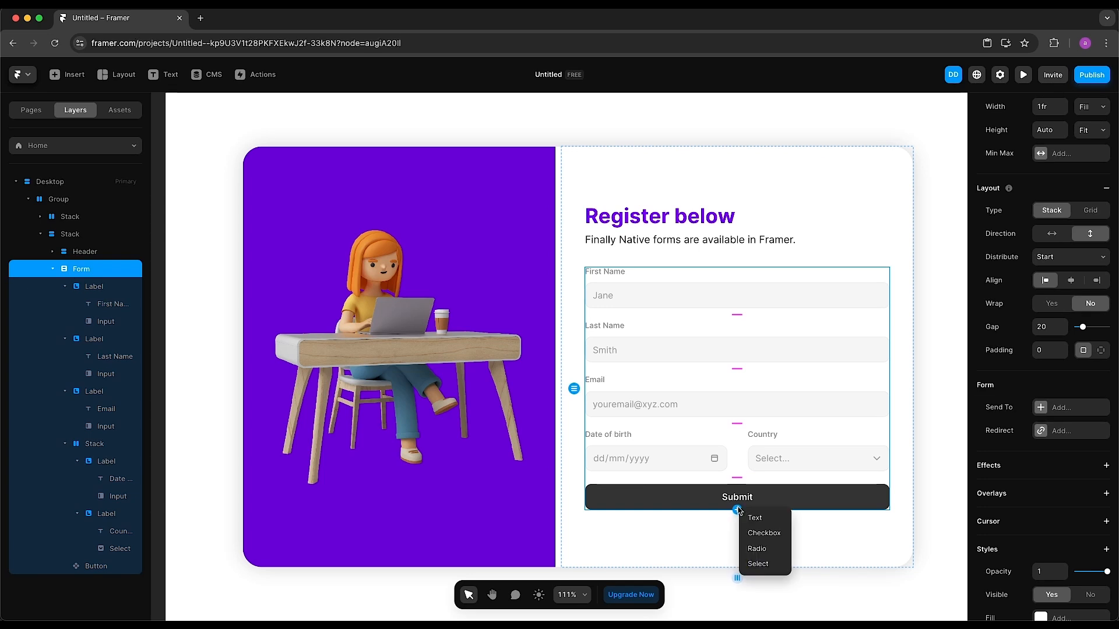
pyautogui.click(762, 533)
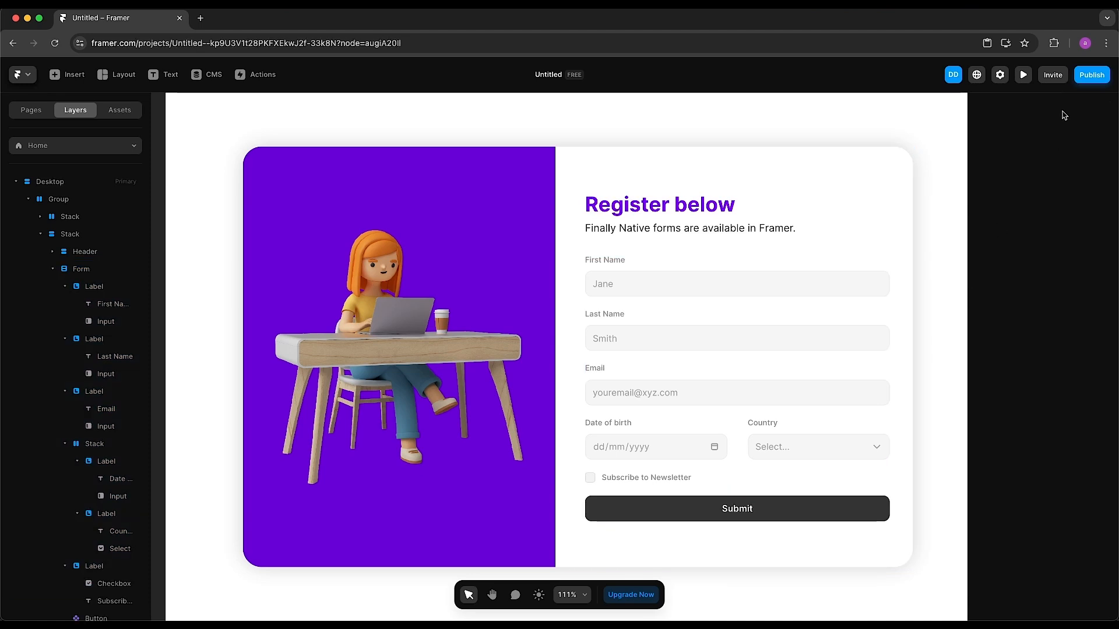
pyautogui.click(1024, 75)
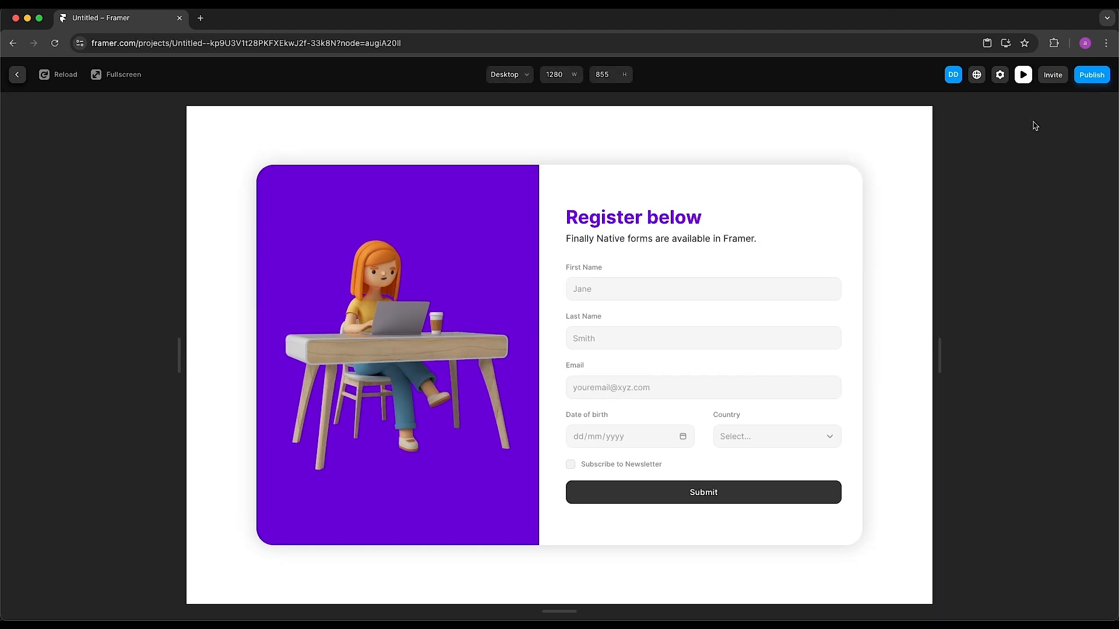
pyautogui.click(613, 293)
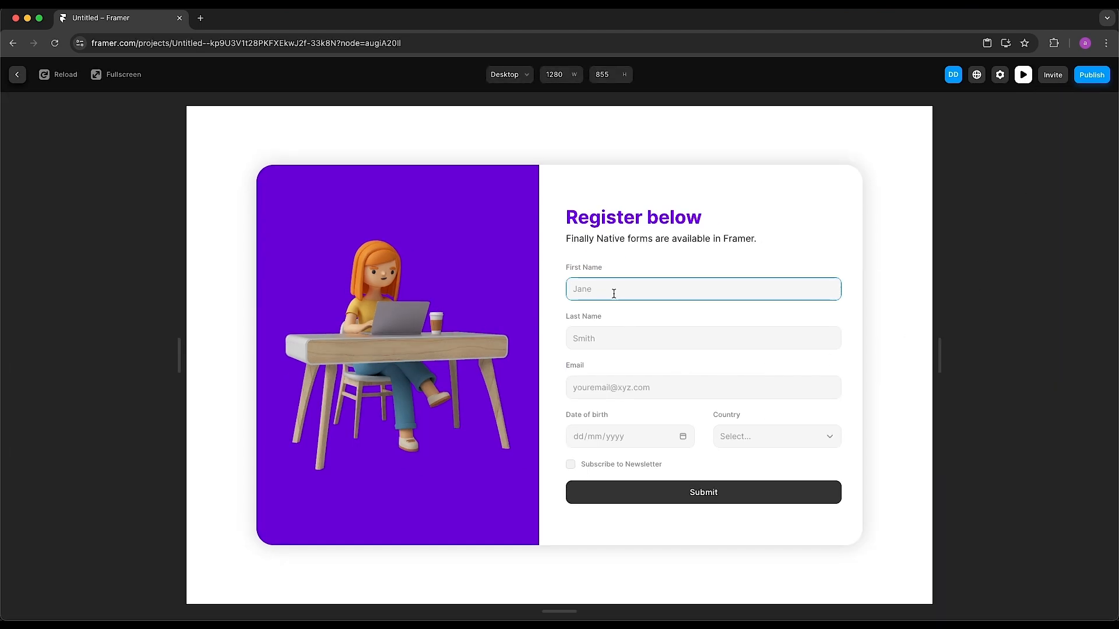
pyautogui.write('Hello')
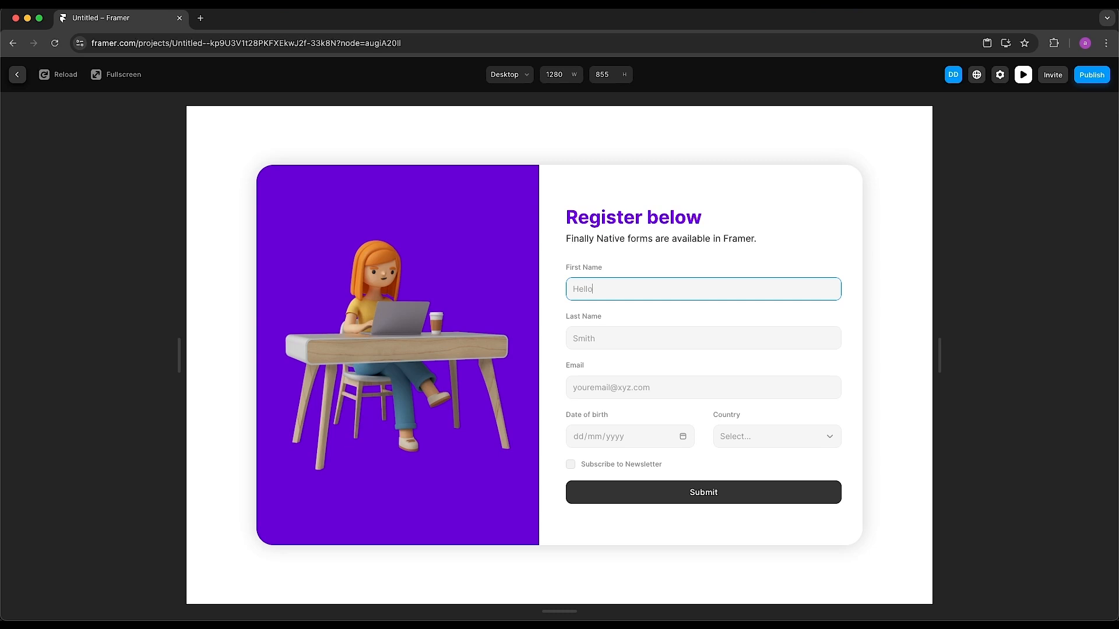
pyautogui.click(583, 345)
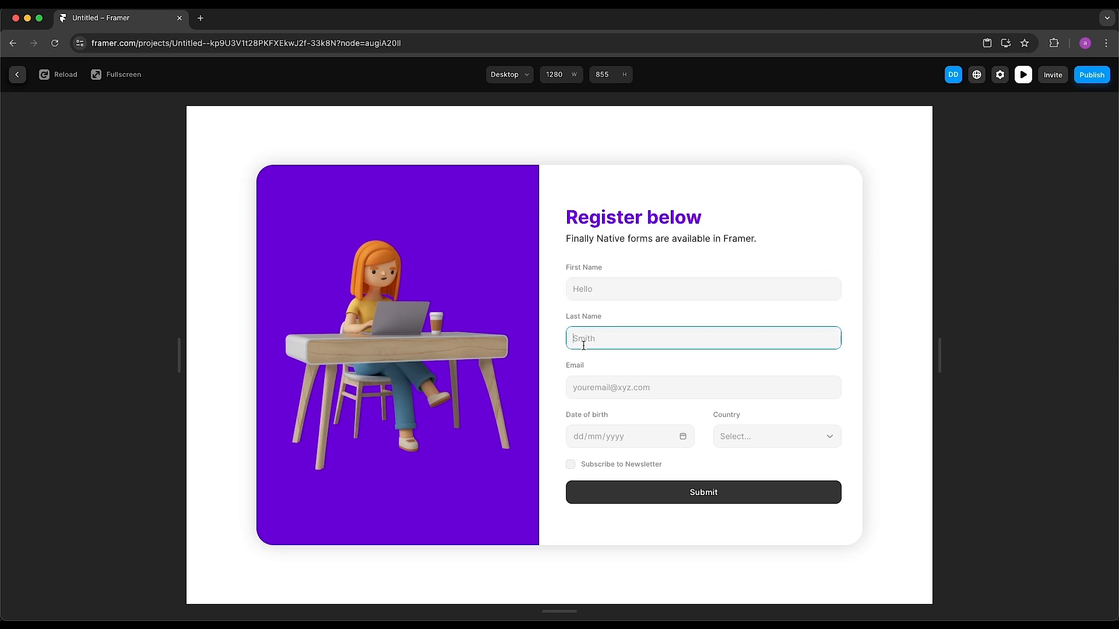
pyautogui.write('World')
pyautogui.click(598, 395)
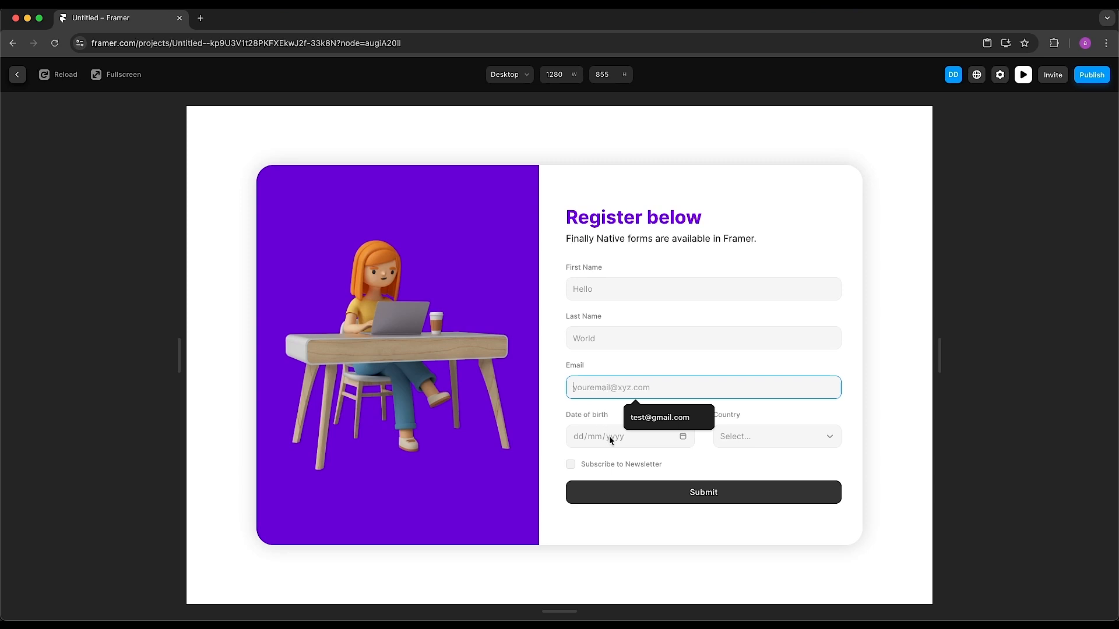
pyautogui.write('abc')
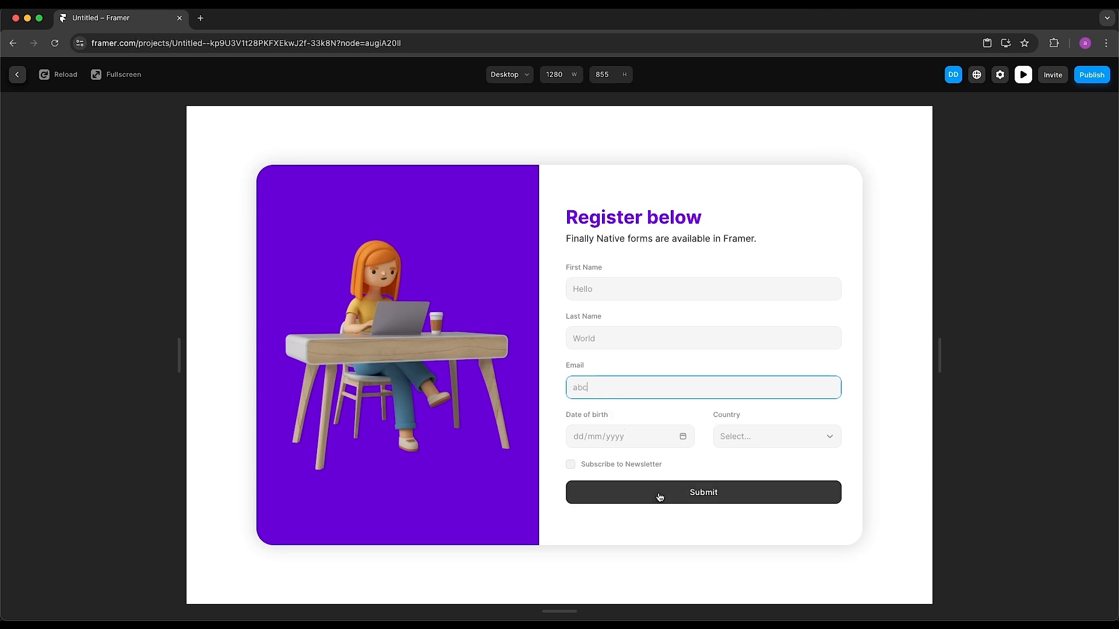
pyautogui.click(660, 497)
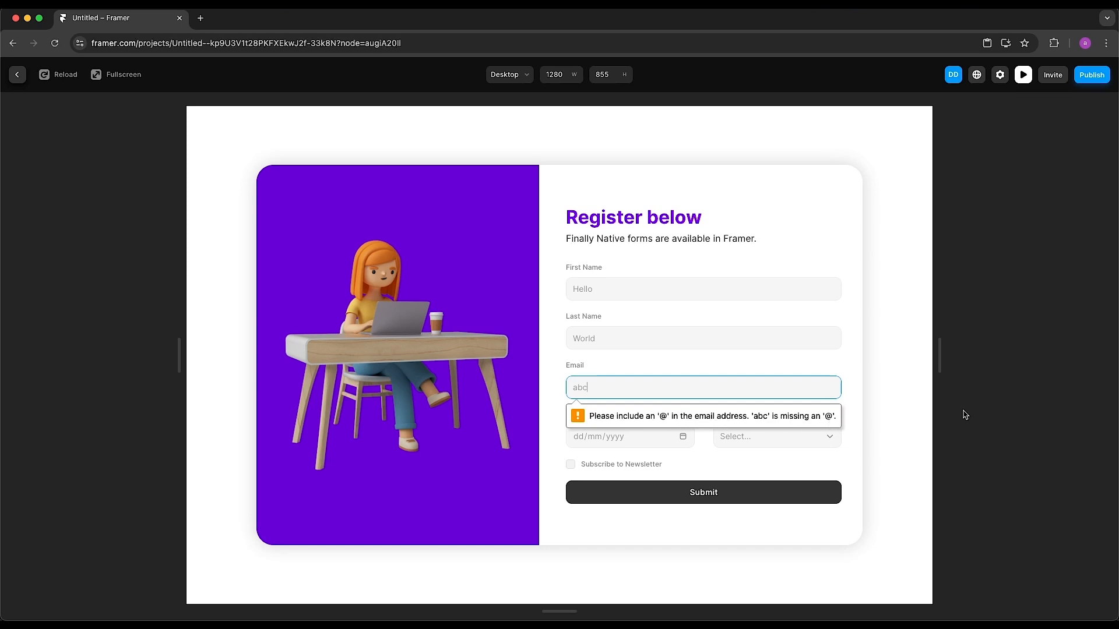
pyautogui.click(1043, 412)
pyautogui.click(618, 436)
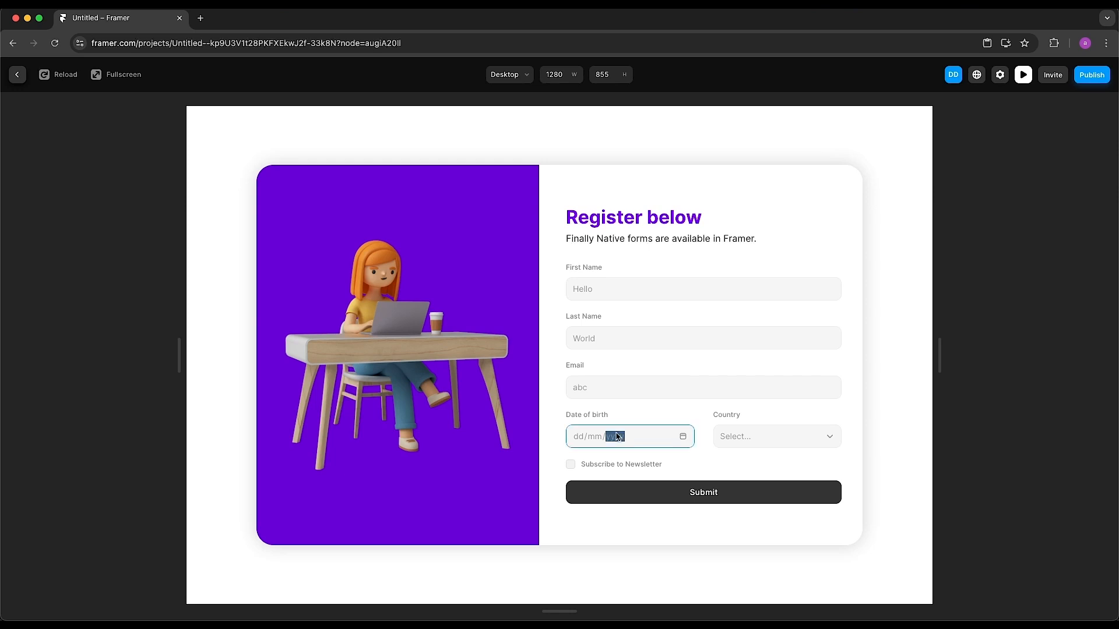
pyautogui.click(683, 437)
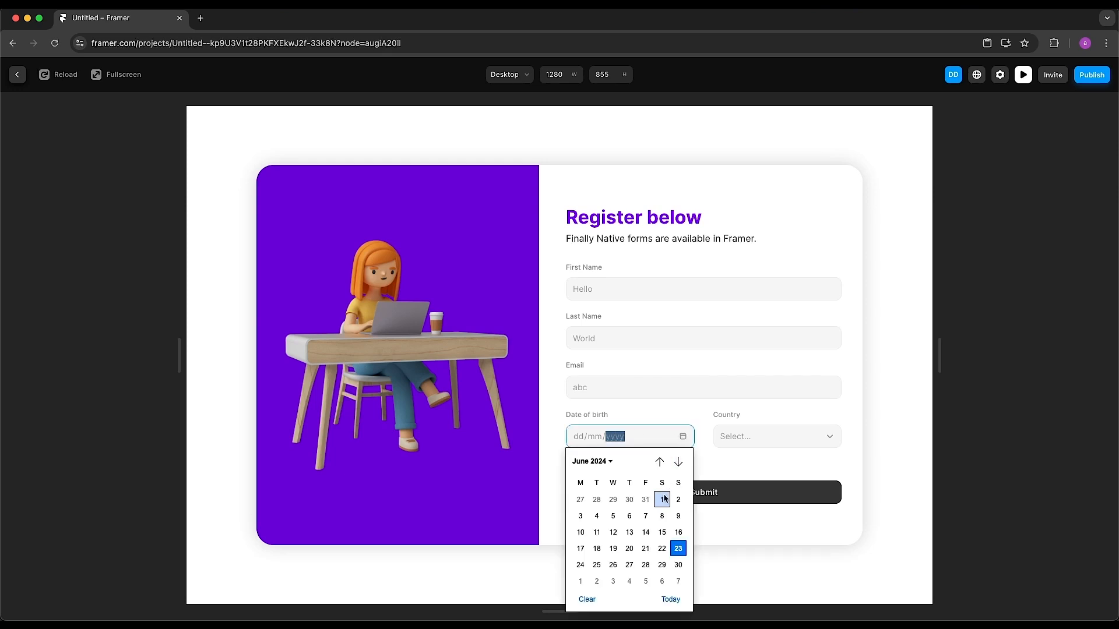
pyautogui.click(679, 532)
pyautogui.click(831, 440)
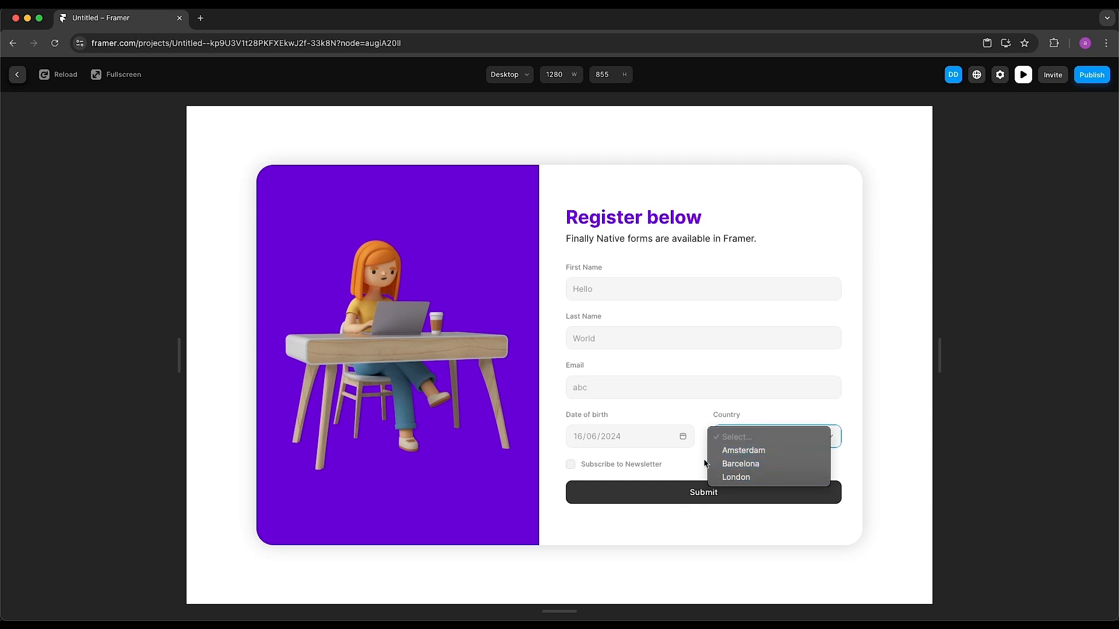
pyautogui.click(617, 468)
pyautogui.click(571, 465)
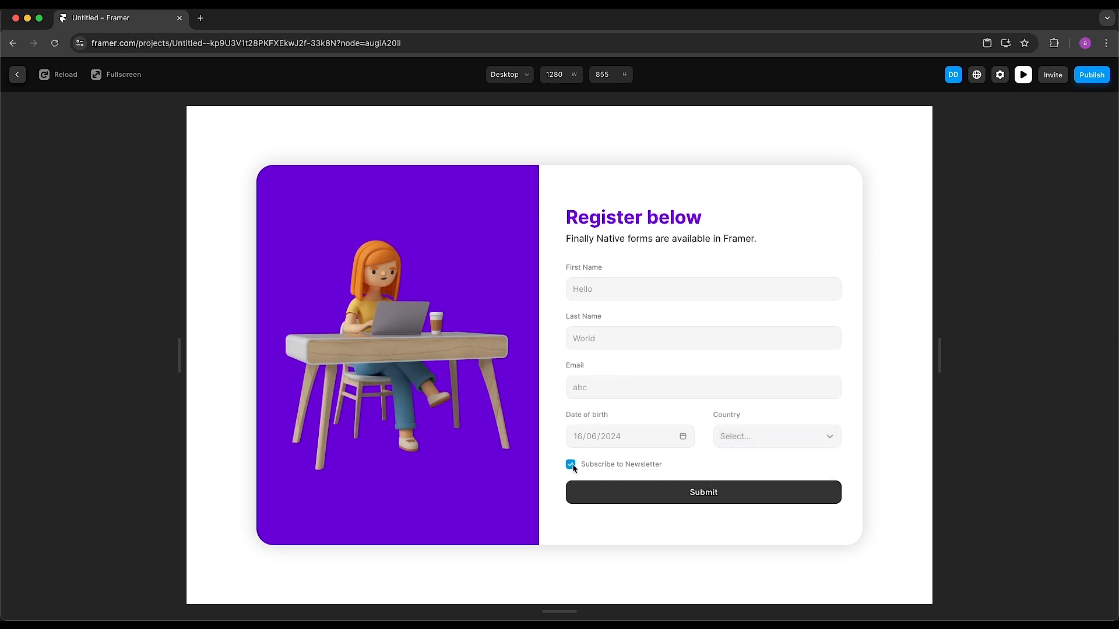
pyautogui.press('Escape')
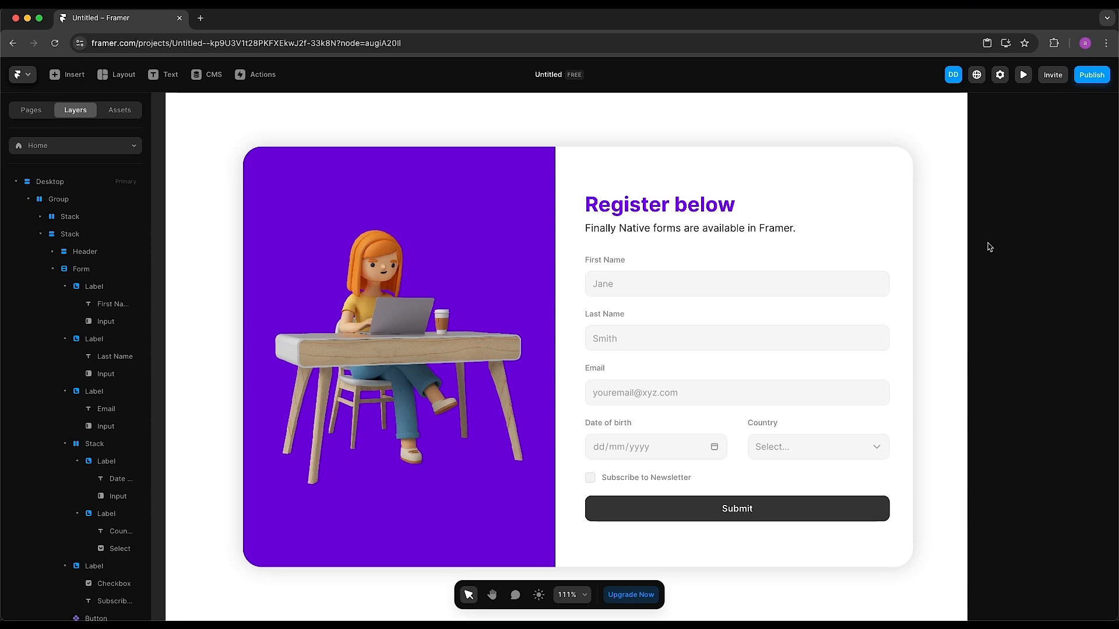
# Select the six labels: First Name, Last Name, Email, Date of birth, Country, Subscribe to Newsletter
pyautogui.click(601, 261)
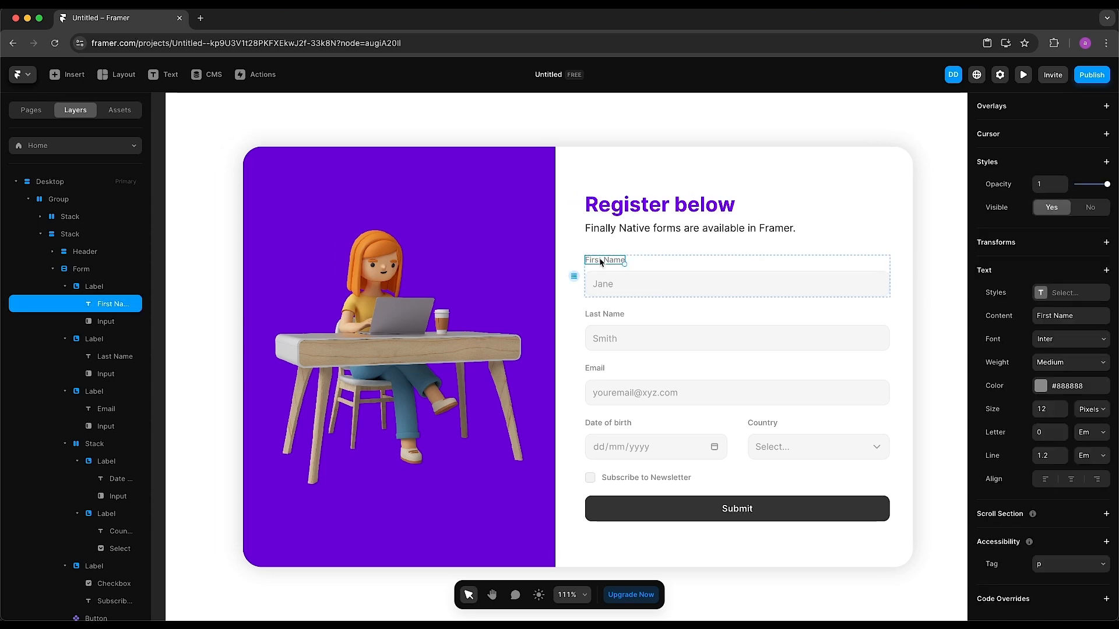
pyautogui.keyDown('shift'); pyautogui.click(608, 315); pyautogui.keyUp('shift')
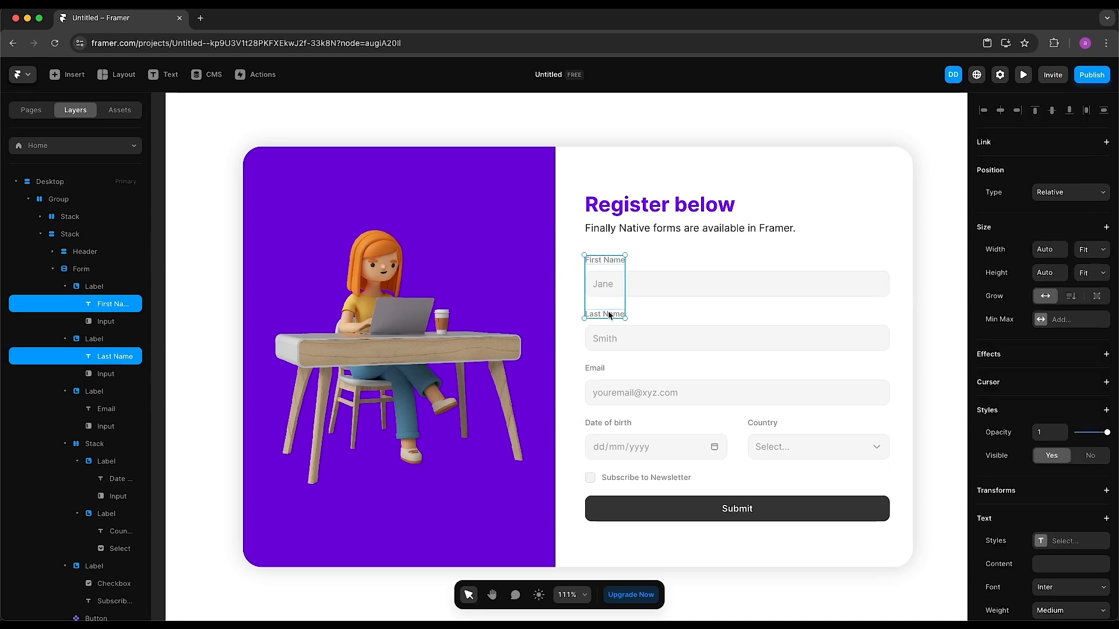
pyautogui.keyDown('shift'); pyautogui.click(595, 368); pyautogui.keyUp('shift')
pyautogui.keyDown('shift'); pyautogui.click(607, 423); pyautogui.keyUp('shift')
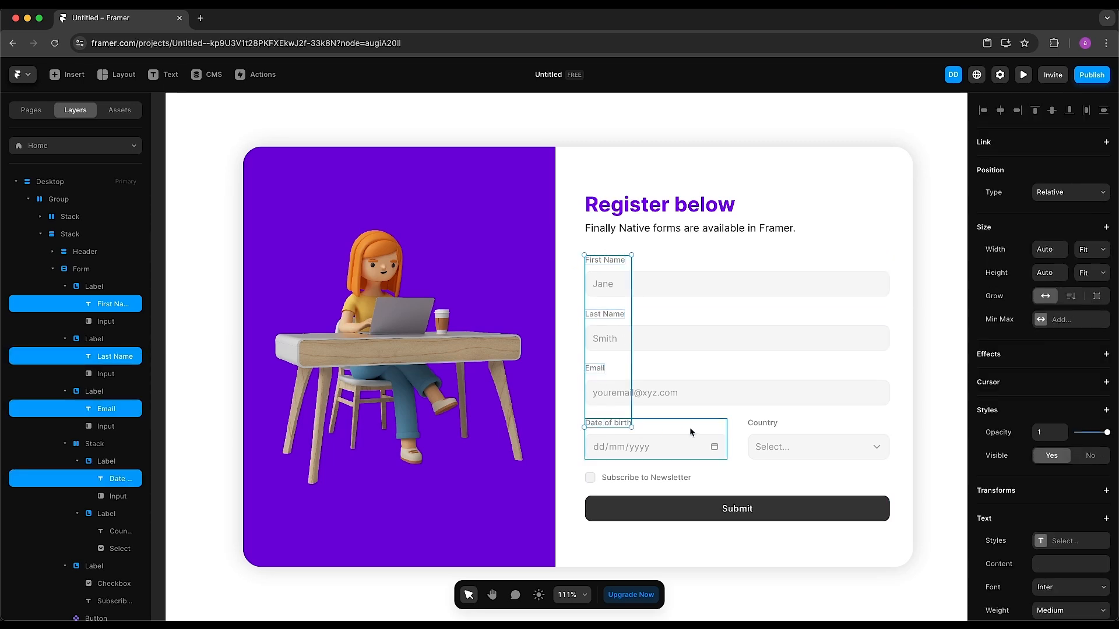
pyautogui.keyDown('shift'); pyautogui.click(756, 424); pyautogui.keyUp('shift')
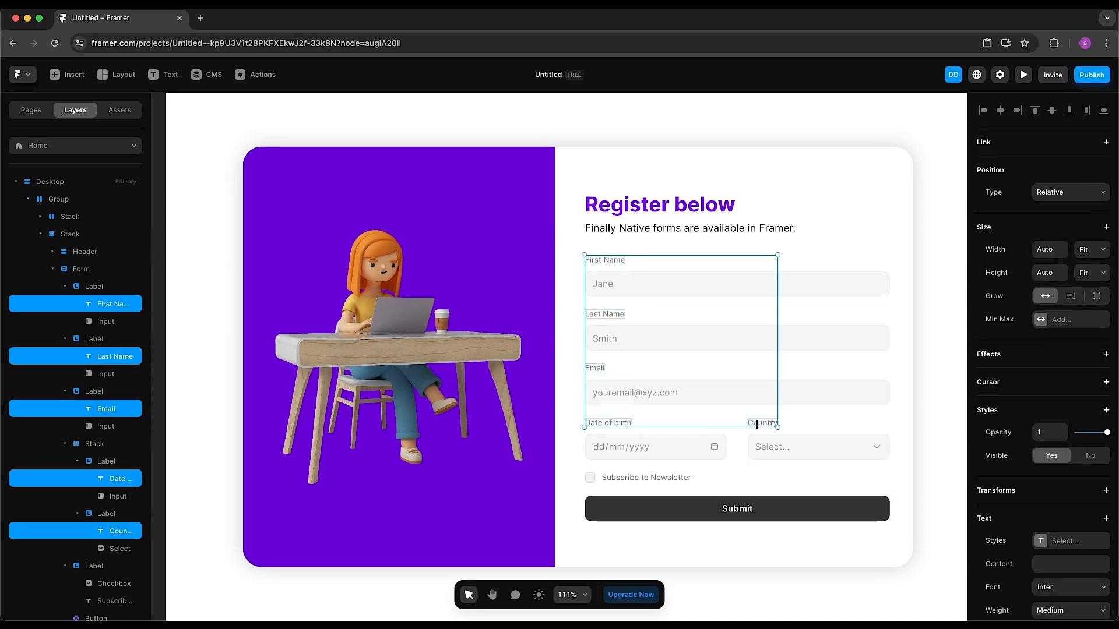
pyautogui.keyDown('shift'); pyautogui.click(641, 478); pyautogui.keyUp('shift')
pyautogui.scroll(-5, 1056, 497)
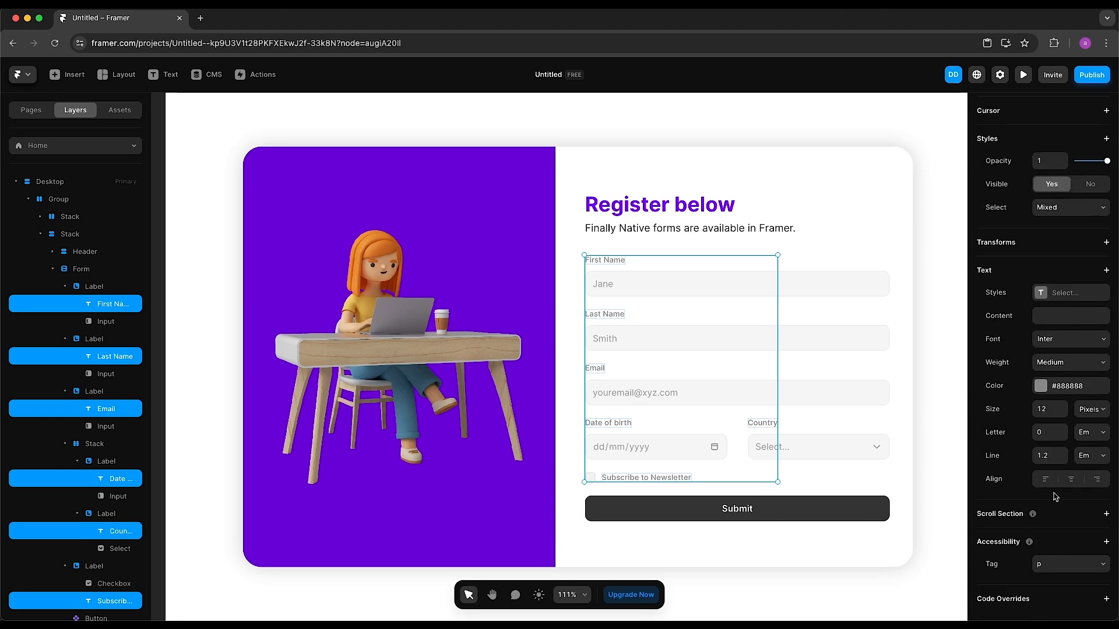
# Give the selected labels the body text colour style and text size 14
pyautogui.click(1059, 390)
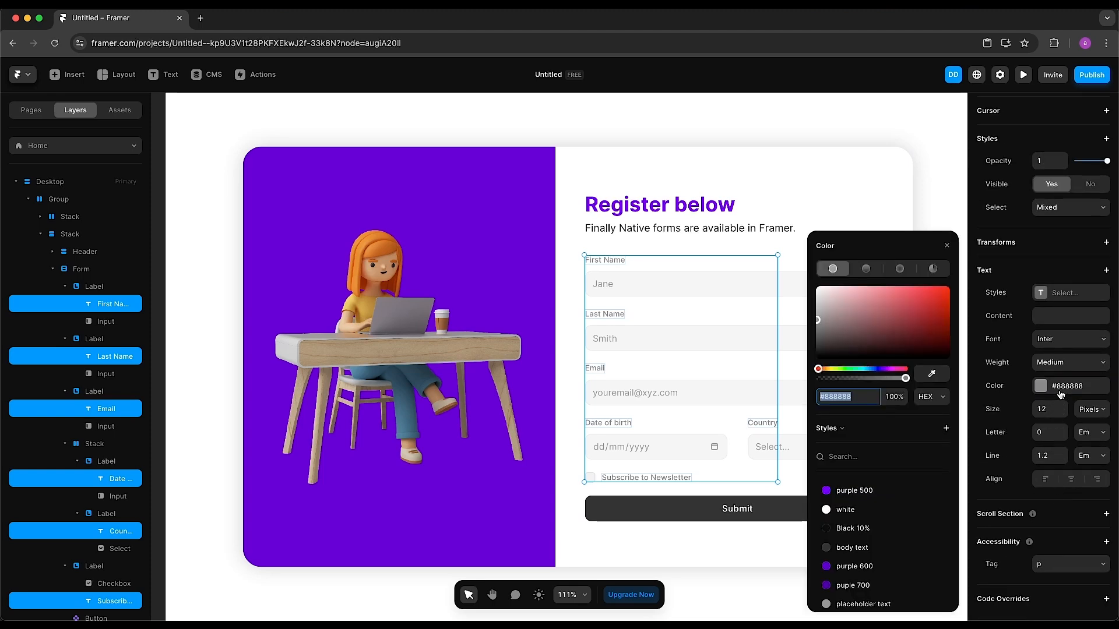
pyautogui.click(894, 553)
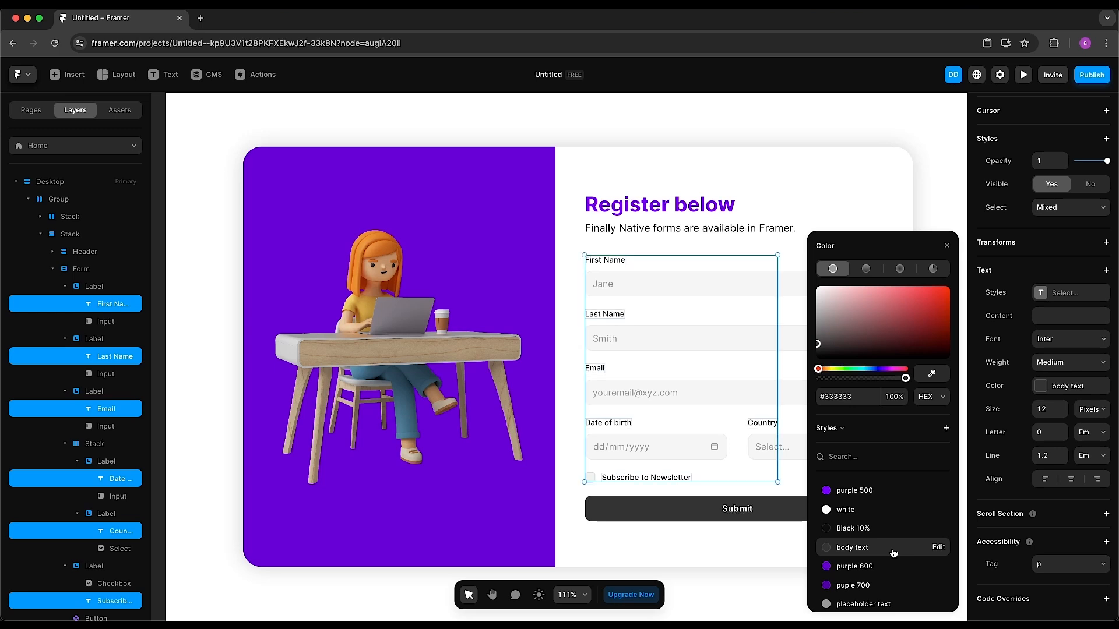
pyautogui.click(1053, 412)
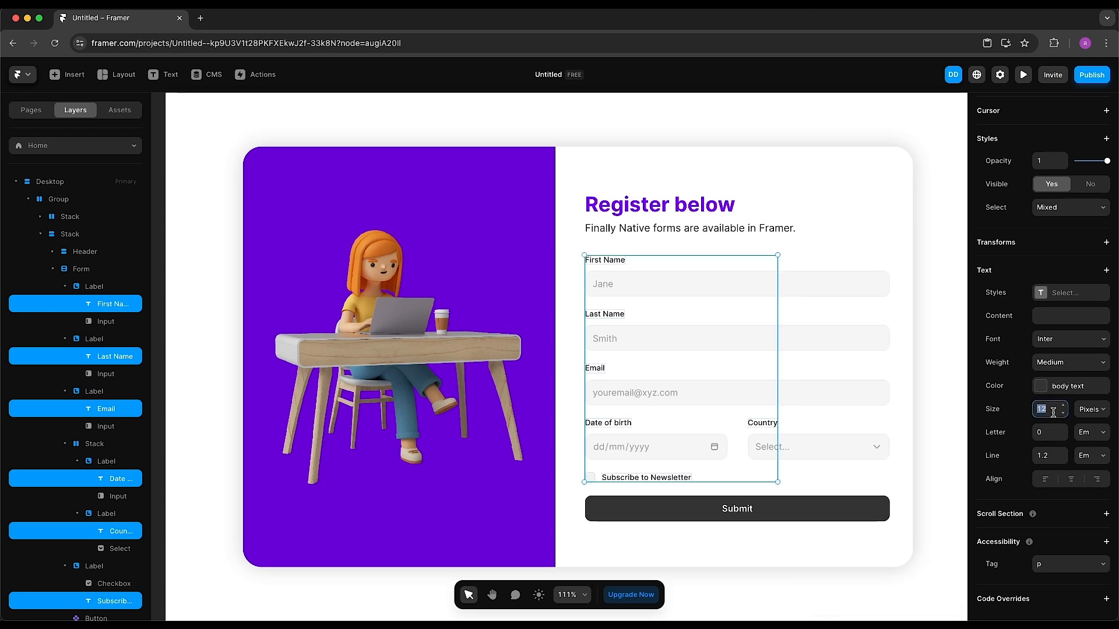
pyautogui.write('14')
pyautogui.press('Return')
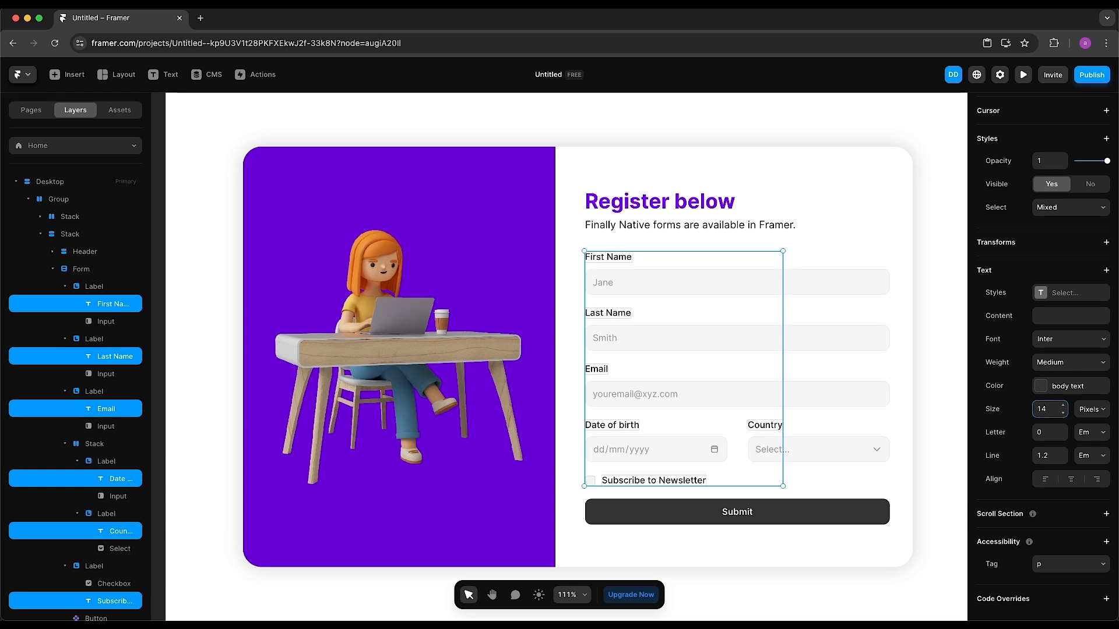
pyautogui.click(949, 337)
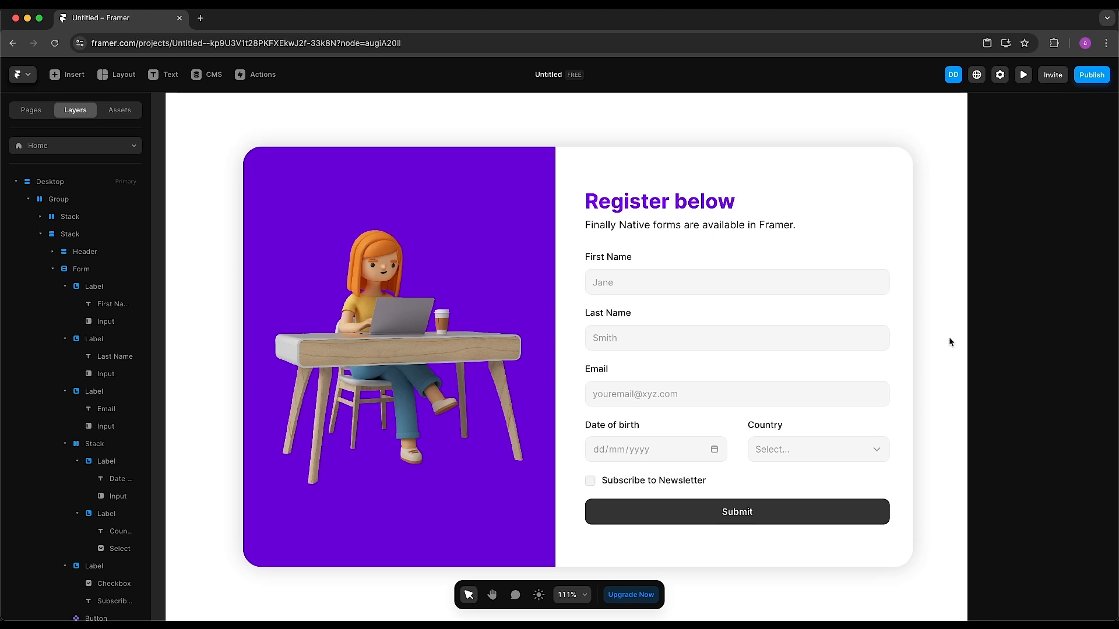
# Set the First Name input's placeholder colour to the placeholder text style
pyautogui.click(843, 293)
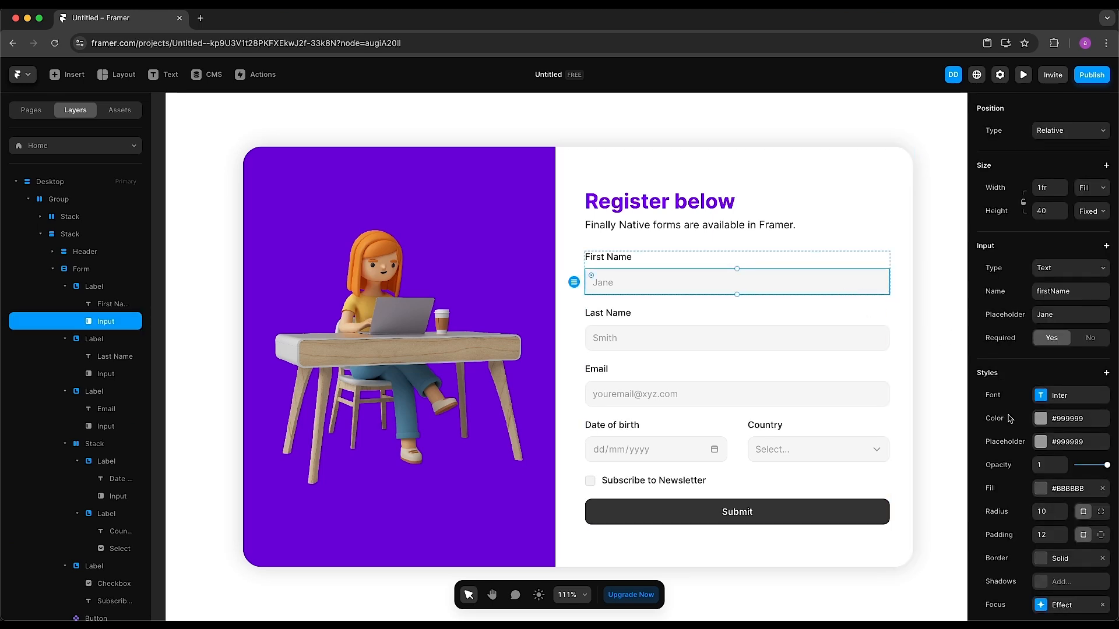
pyautogui.scroll(-1, 1011, 420)
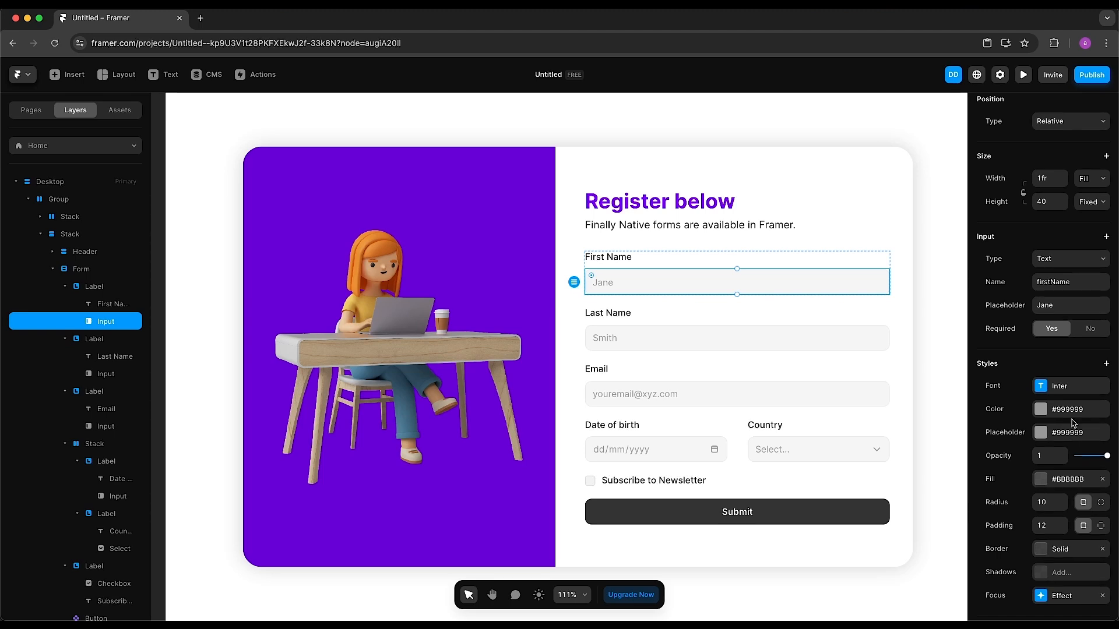
pyautogui.click(1072, 438)
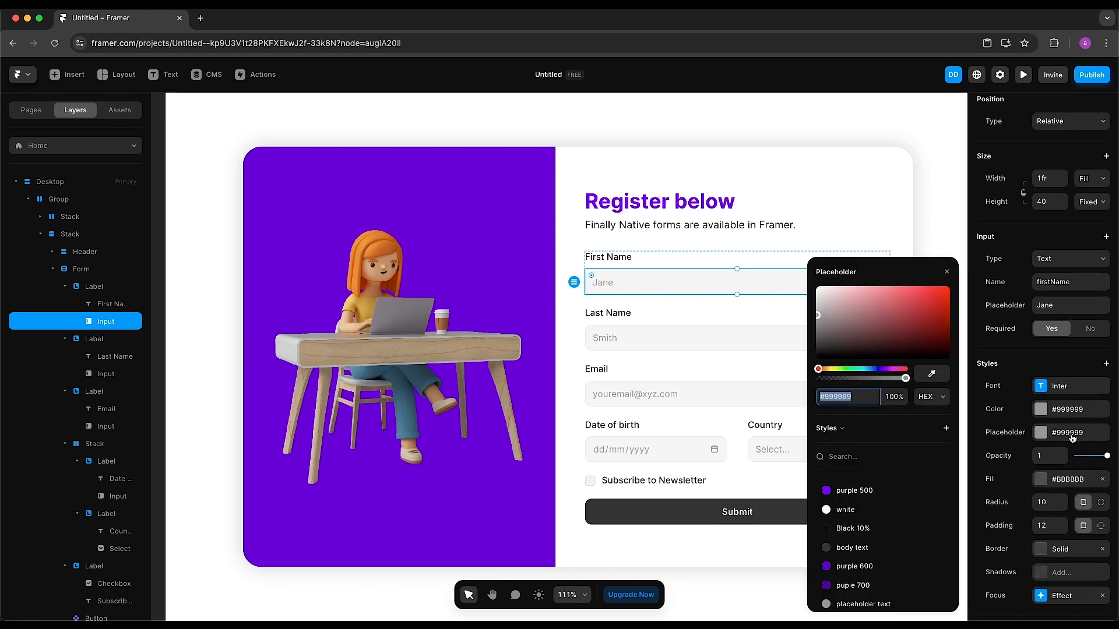
pyautogui.click(1071, 438)
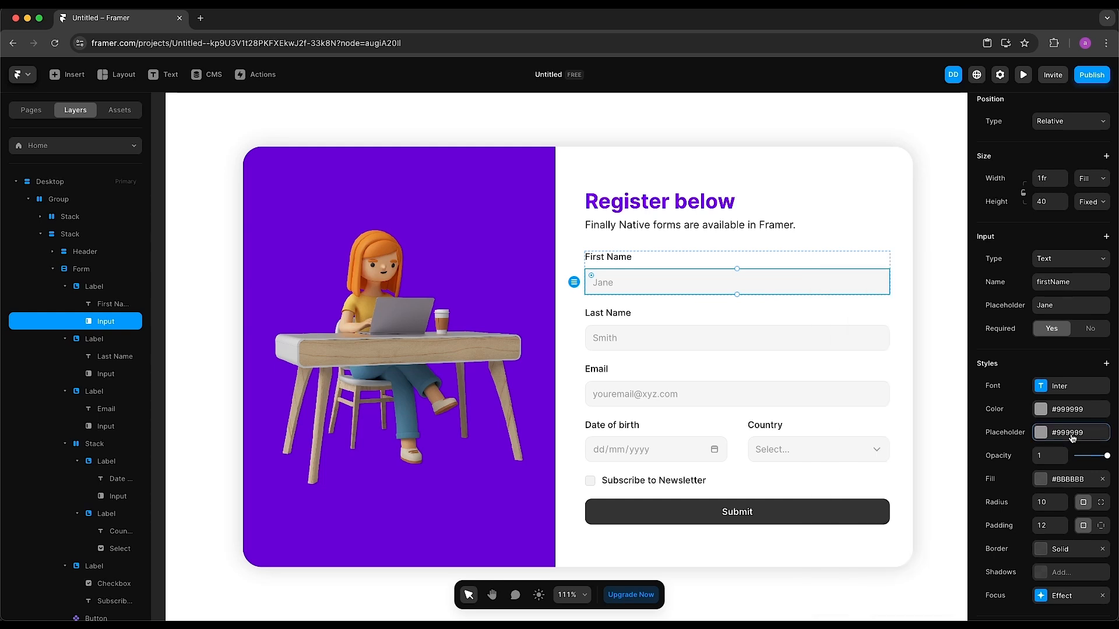
pyautogui.click(1064, 441)
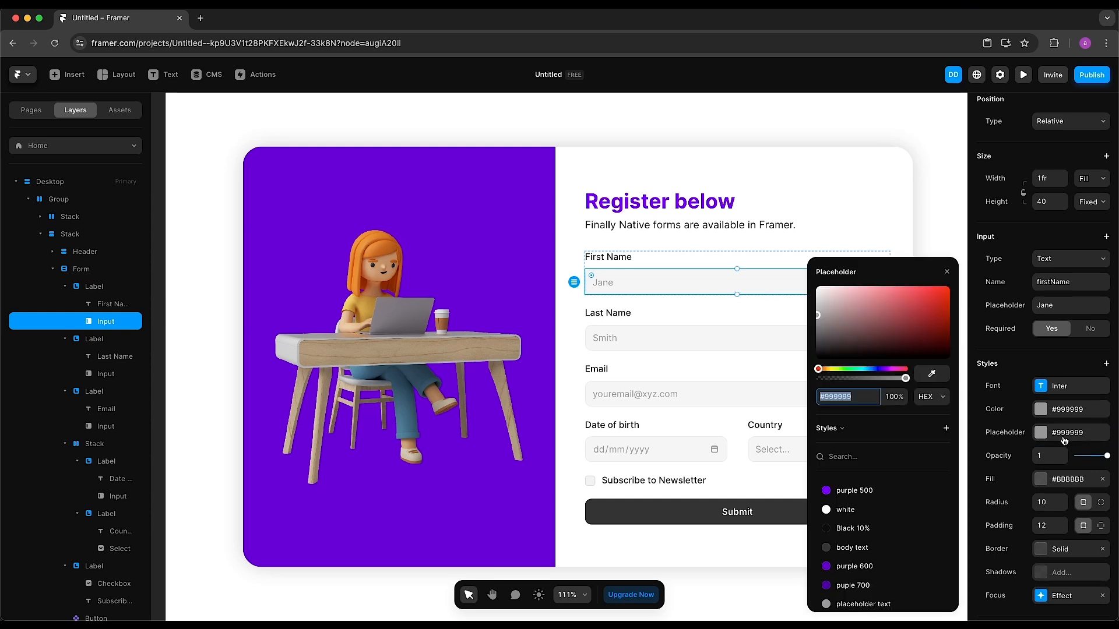
pyautogui.click(883, 606)
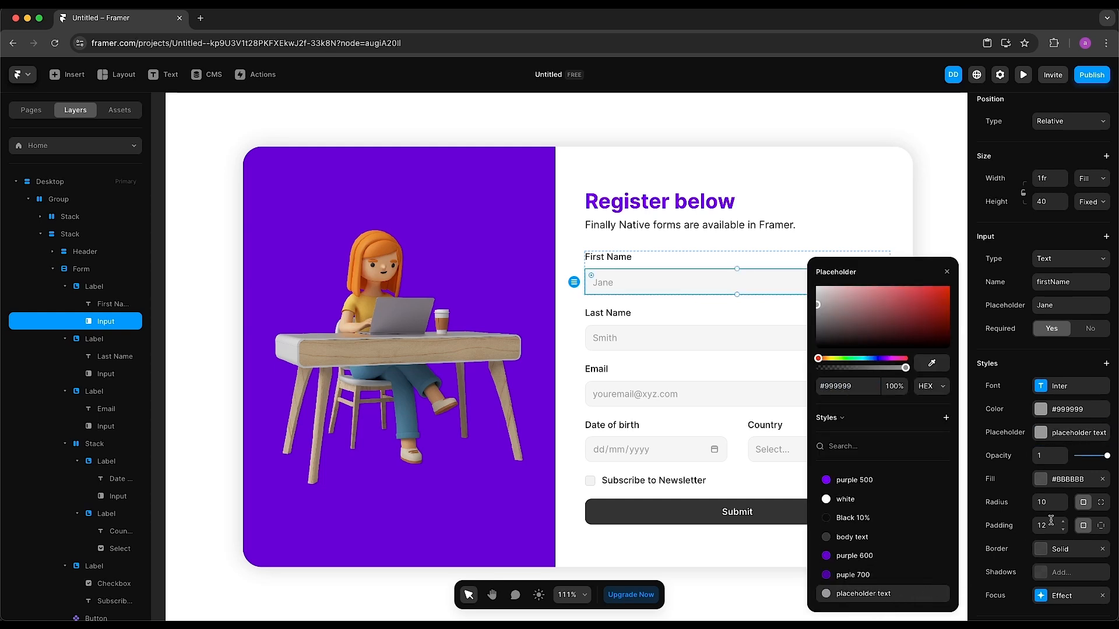
# Set the input's entered-text colour to body text and check its font (Inter, 14)
pyautogui.click(1076, 416)
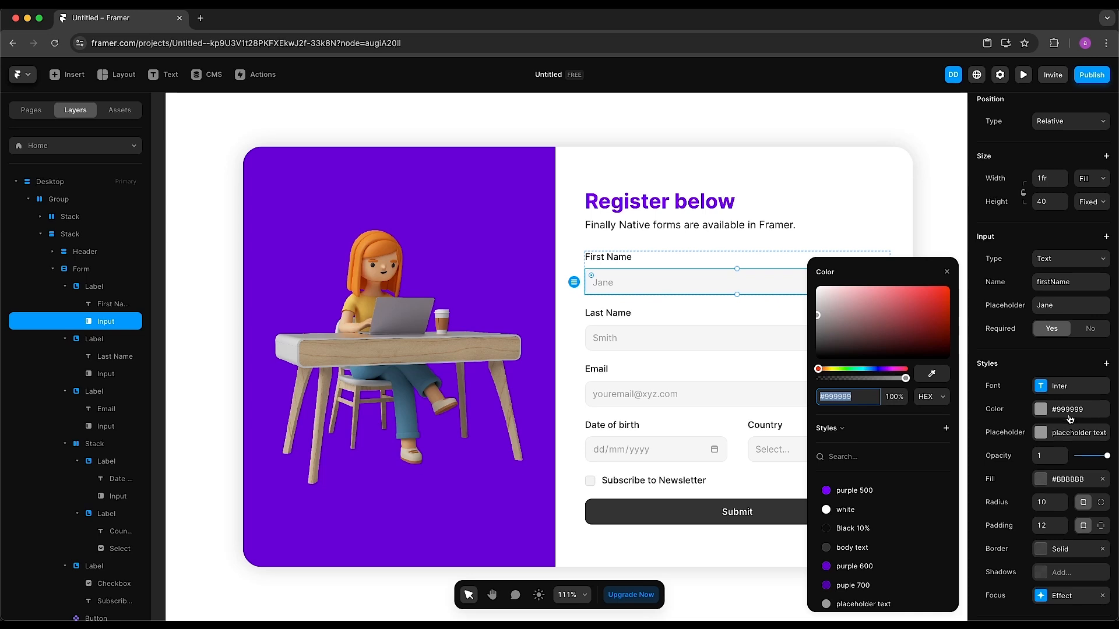
pyautogui.click(870, 555)
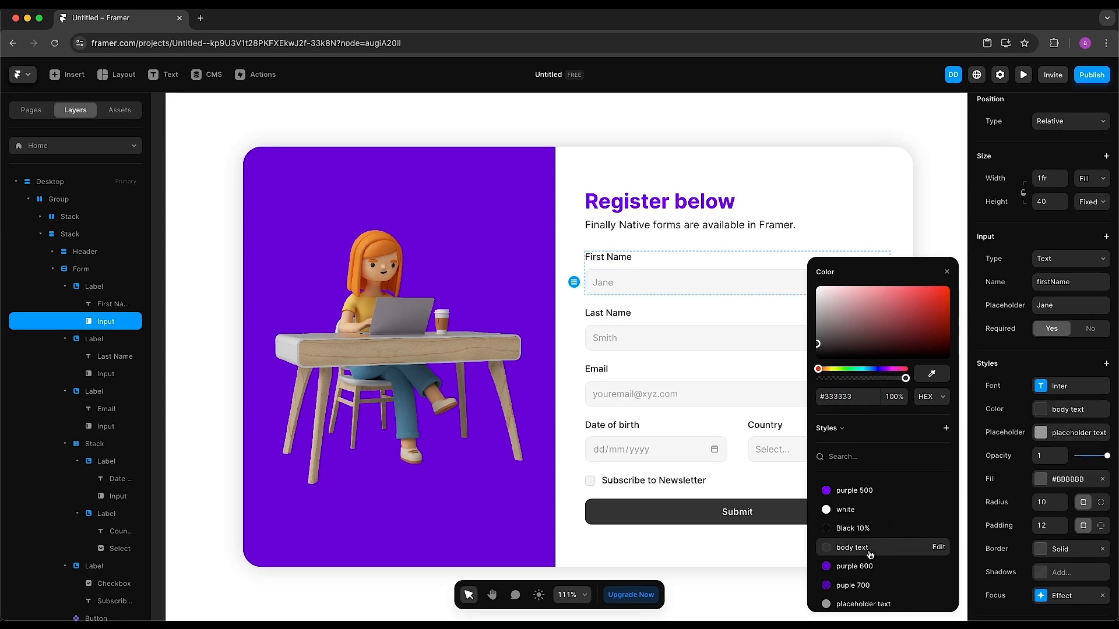
pyautogui.click(947, 273)
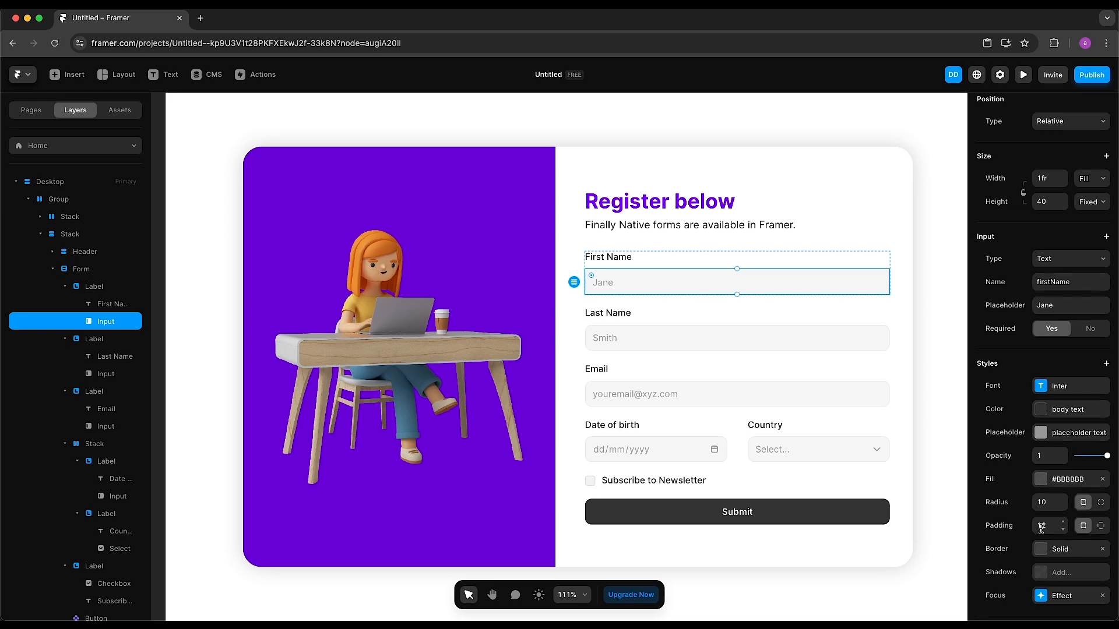
pyautogui.click(1056, 391)
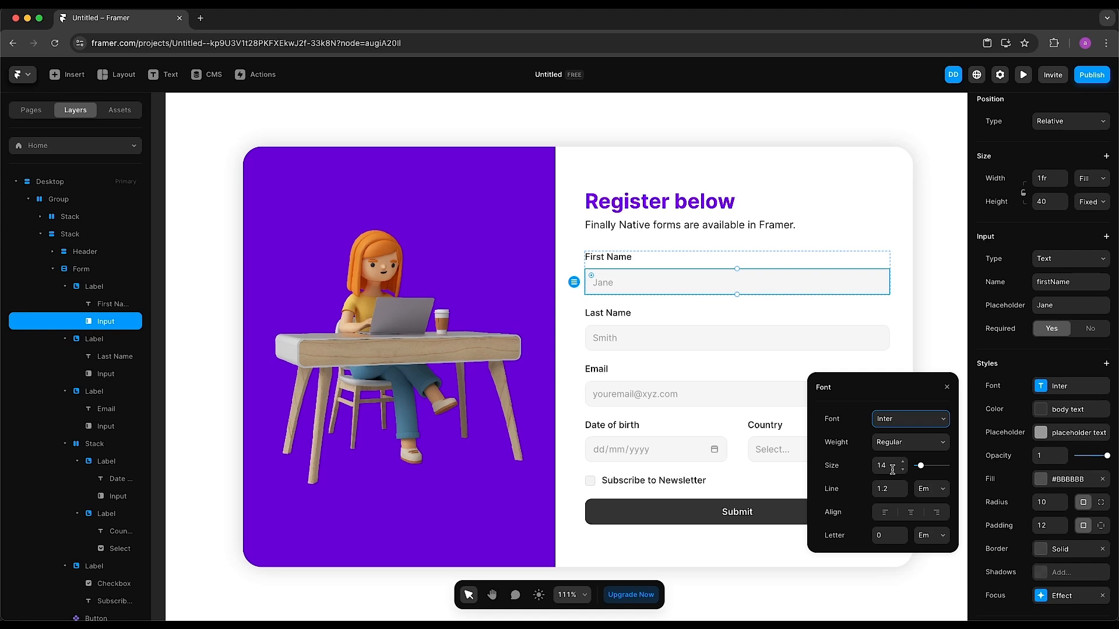
pyautogui.click(947, 387)
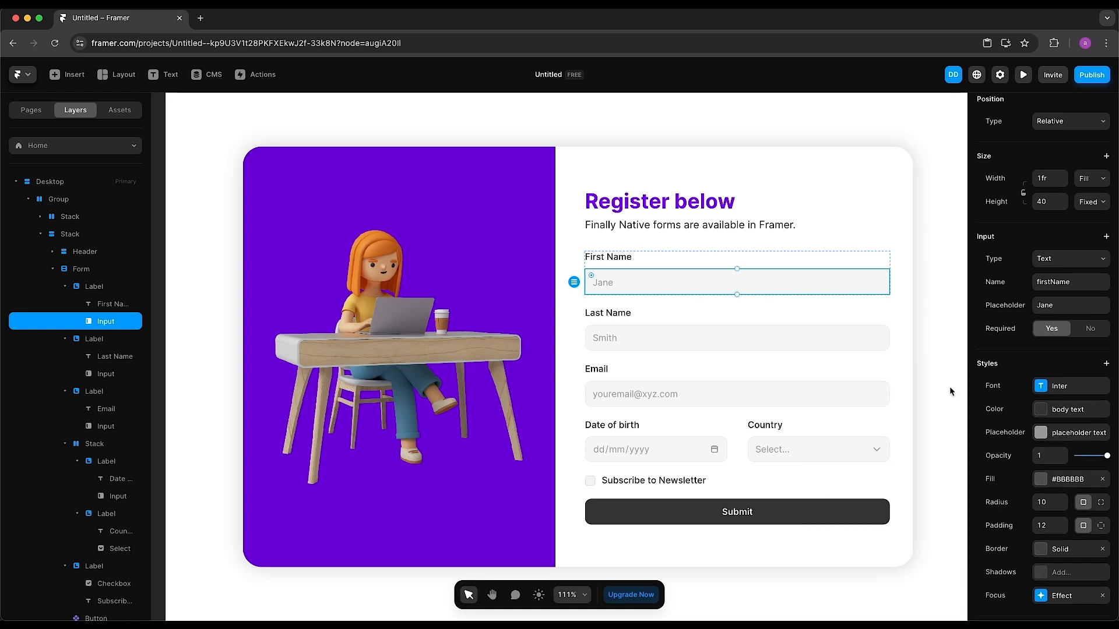
pyautogui.scroll(-2, 1061, 461)
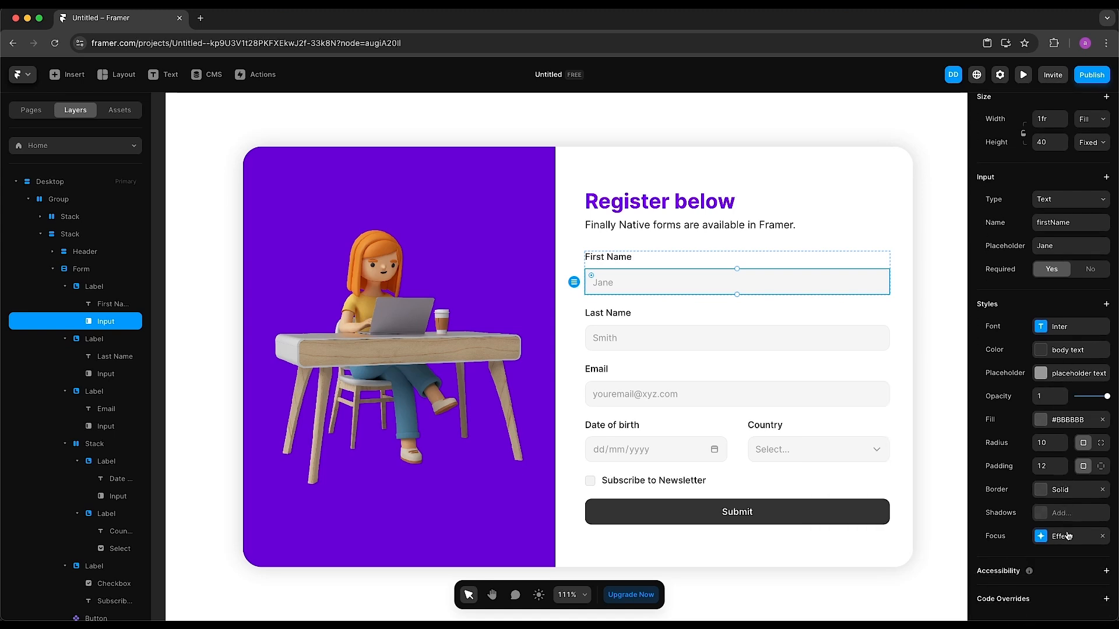
# Give the First Name input's focus effect a border using the purple 500 colour style
pyautogui.click(1068, 536)
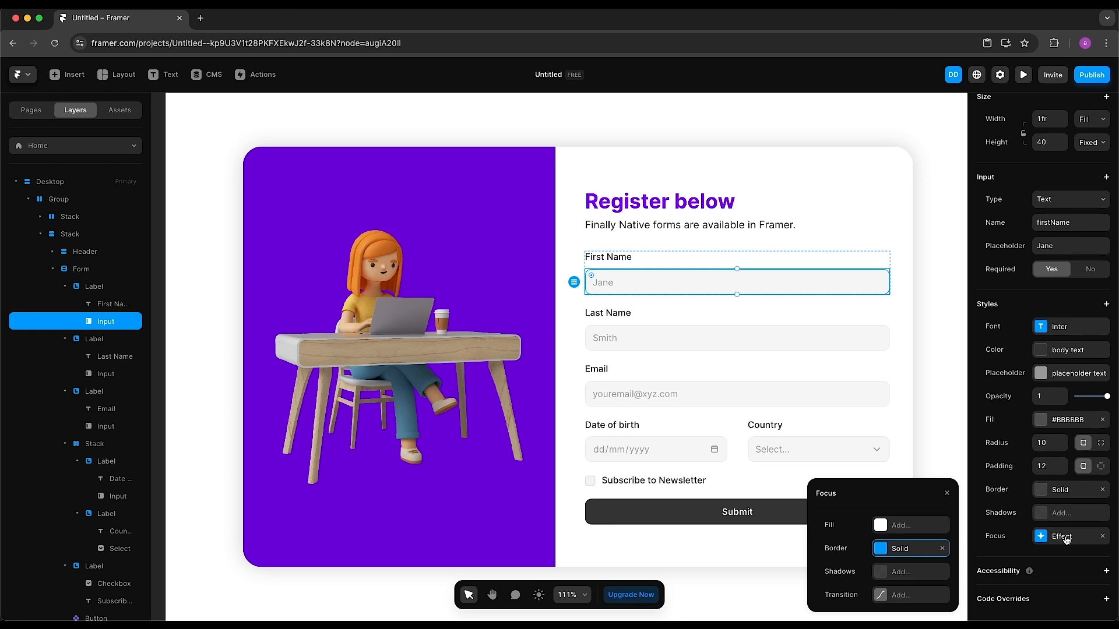
pyautogui.click(912, 551)
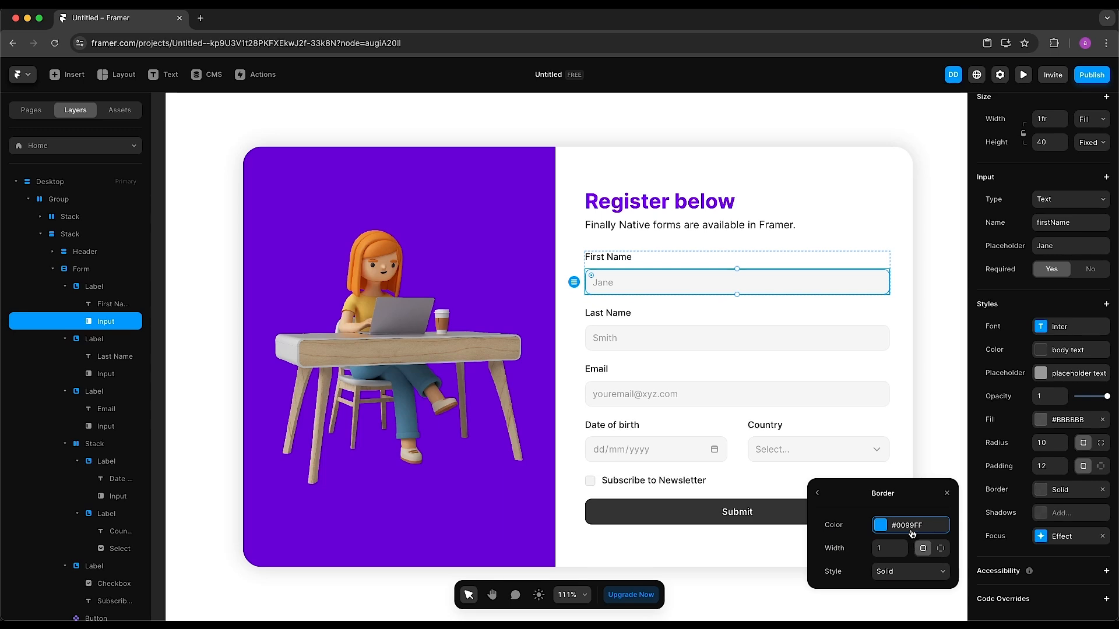
pyautogui.click(912, 527)
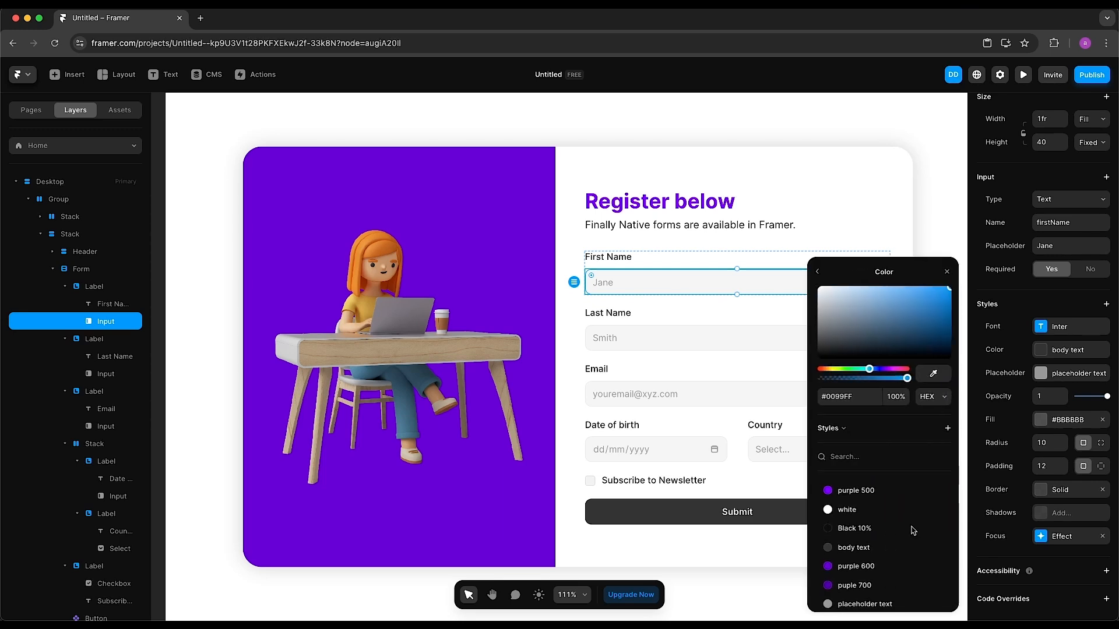
pyautogui.click(878, 492)
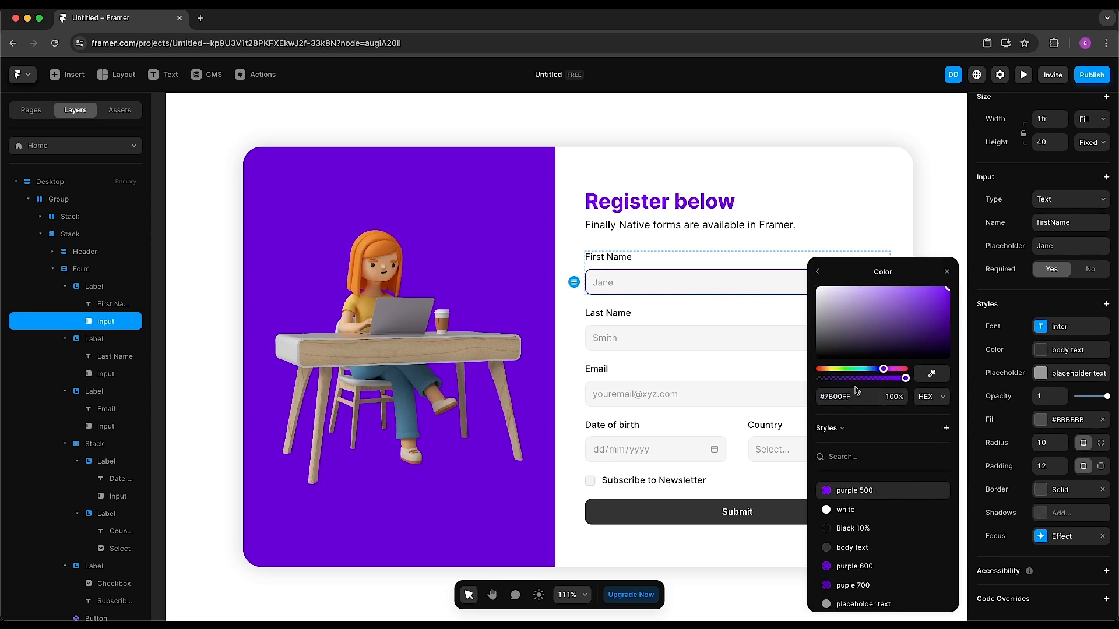
pyautogui.click(817, 272)
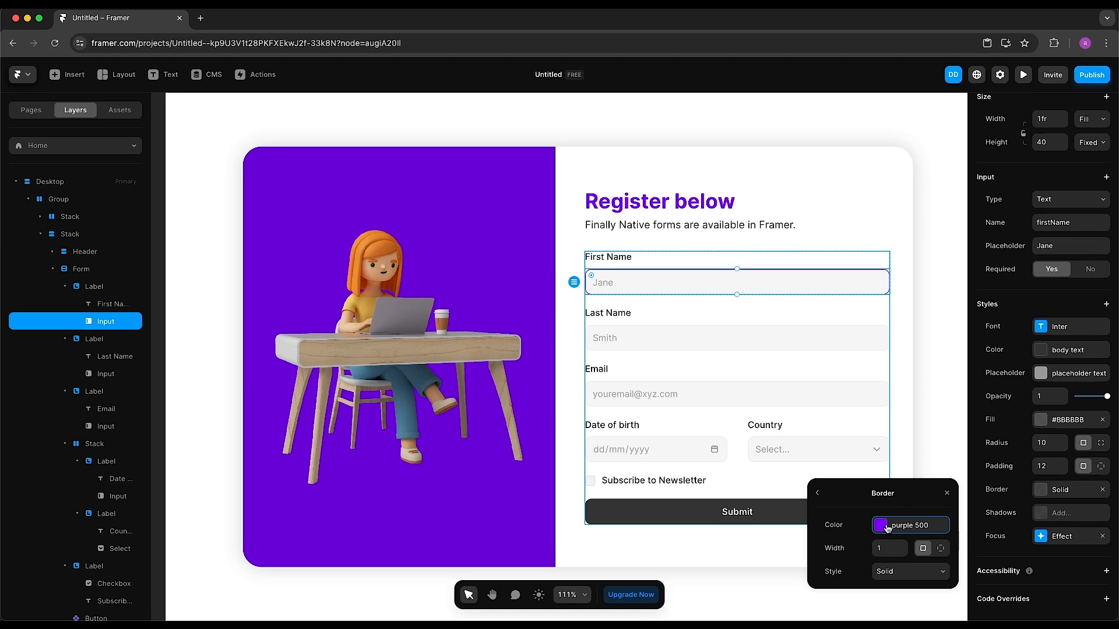
pyautogui.click(818, 493)
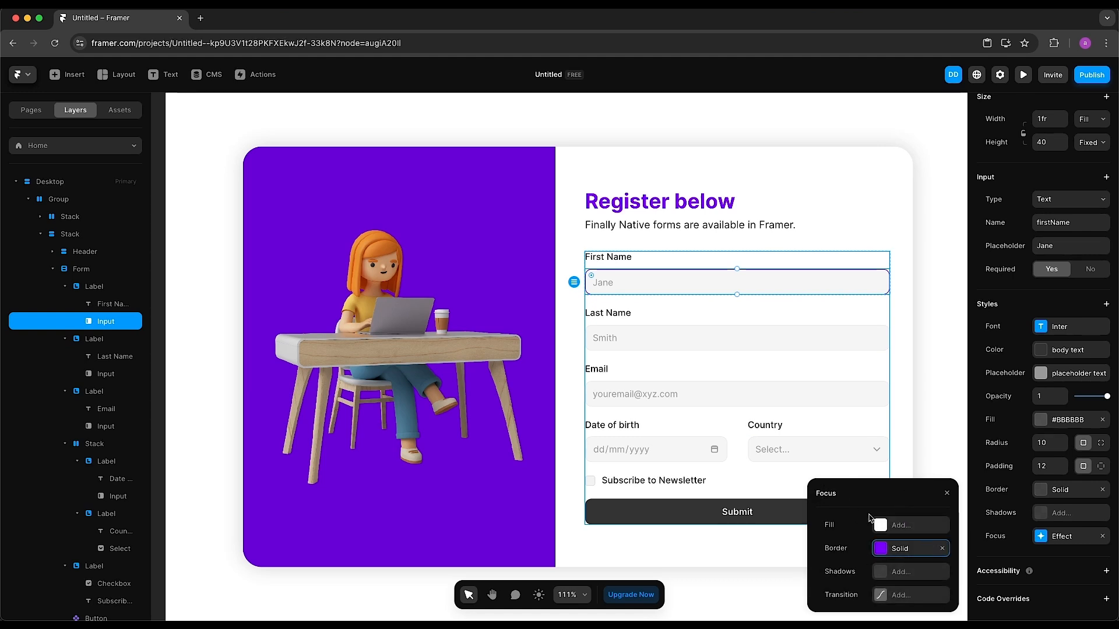
pyautogui.click(947, 493)
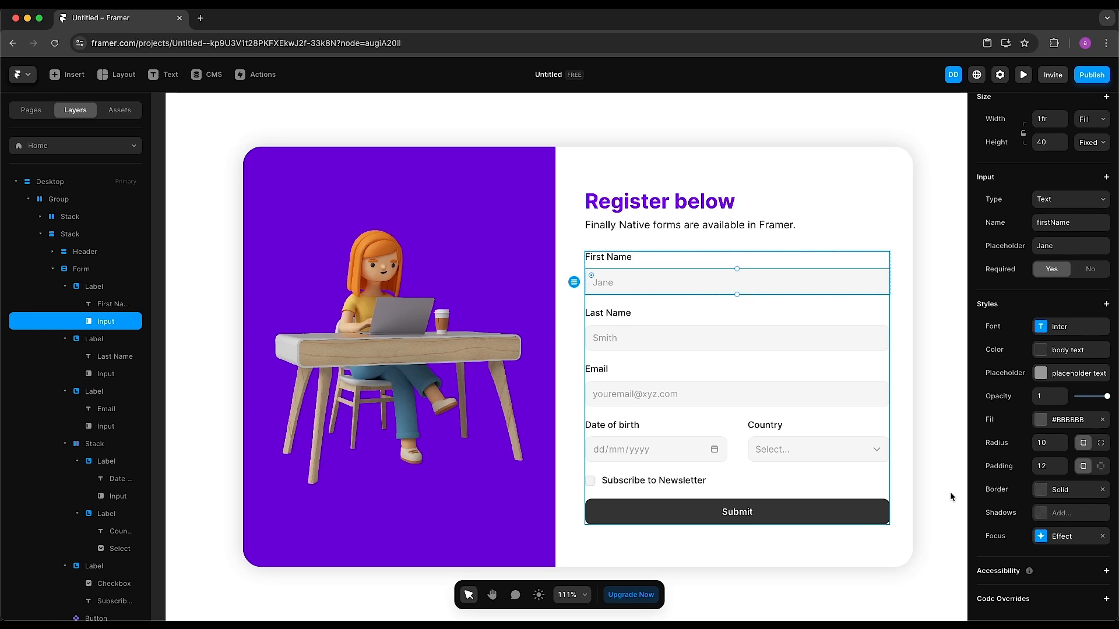
pyautogui.click(1023, 74)
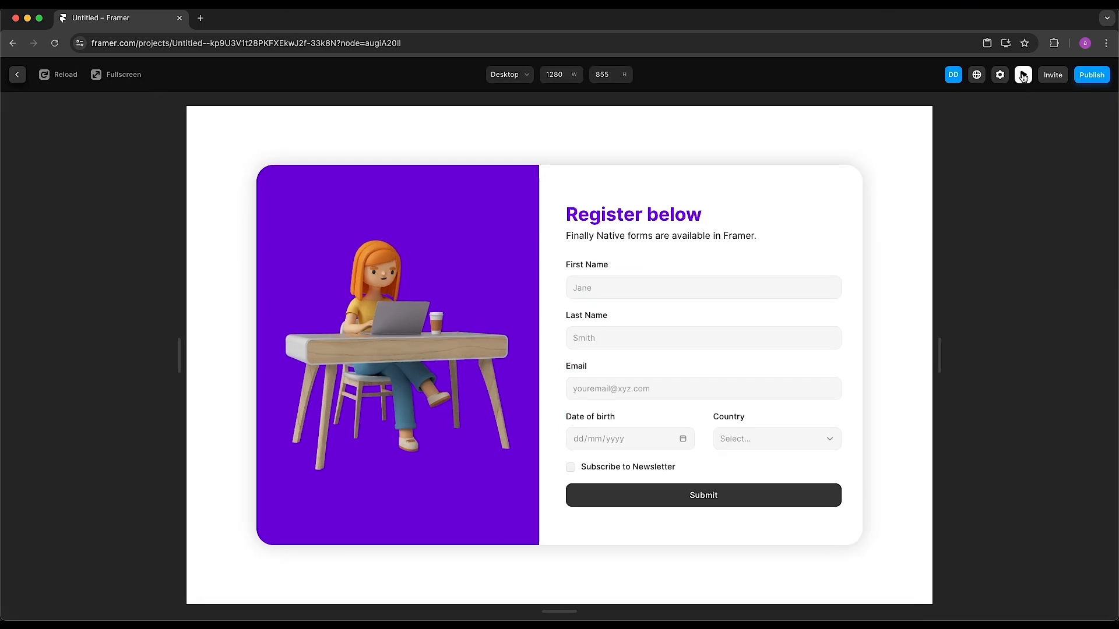
pyautogui.click(685, 295)
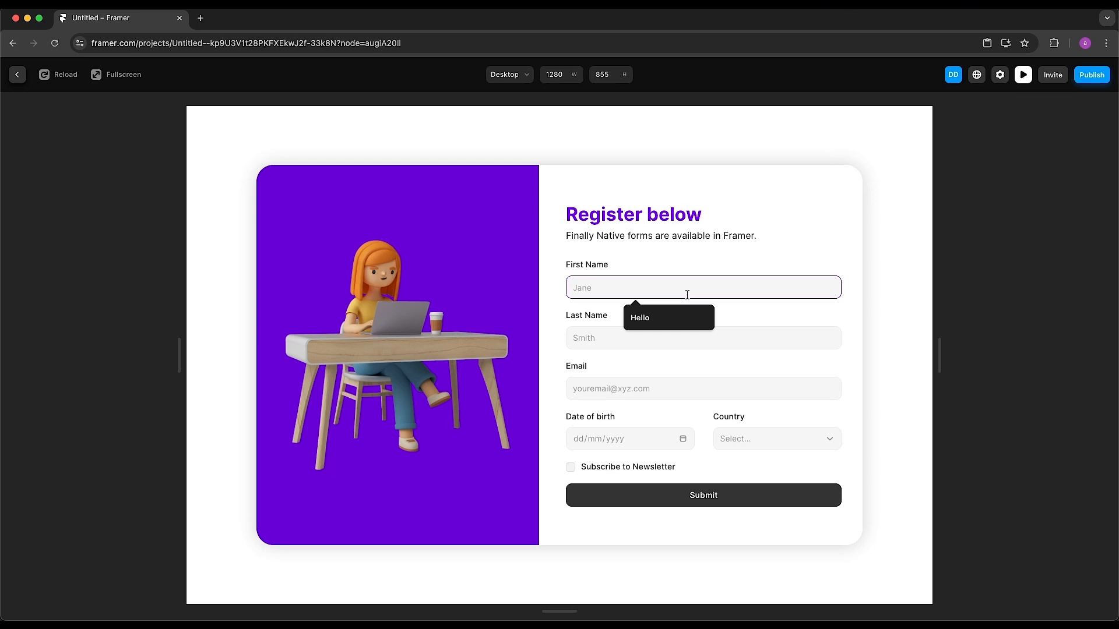
pyautogui.click(905, 297)
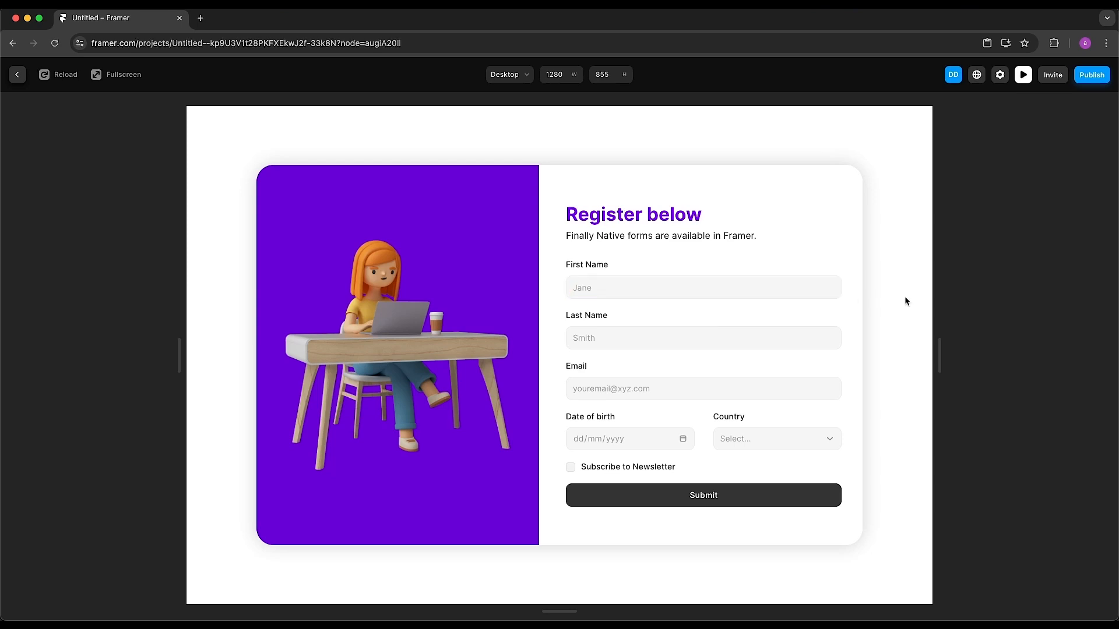
pyautogui.click(1026, 81)
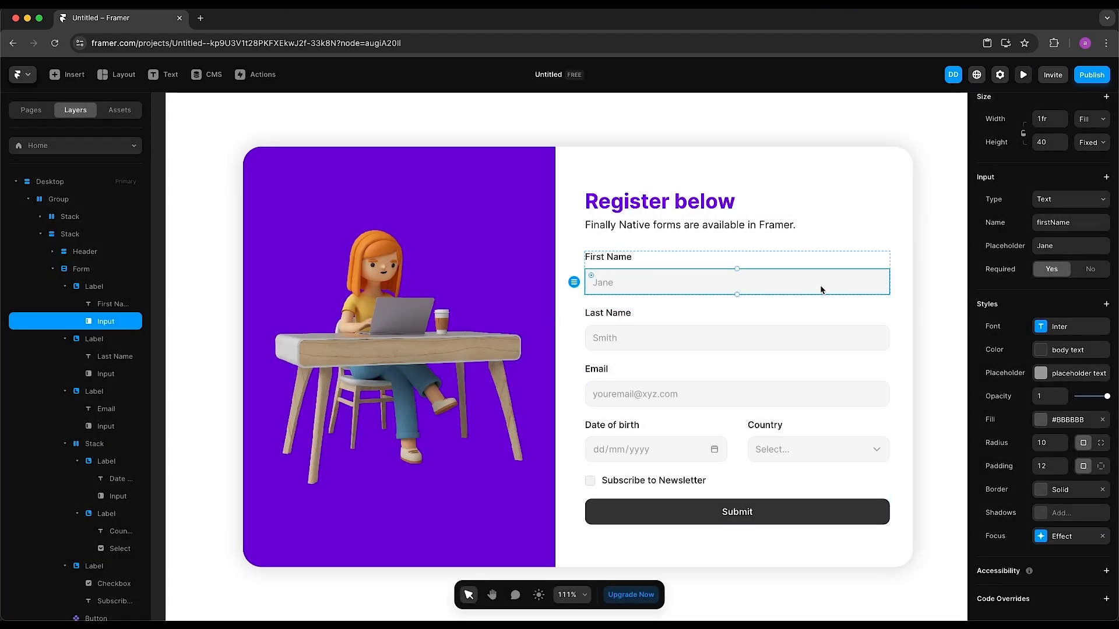
# Copy the First Name input's style
pyautogui.rightClick(822, 290)
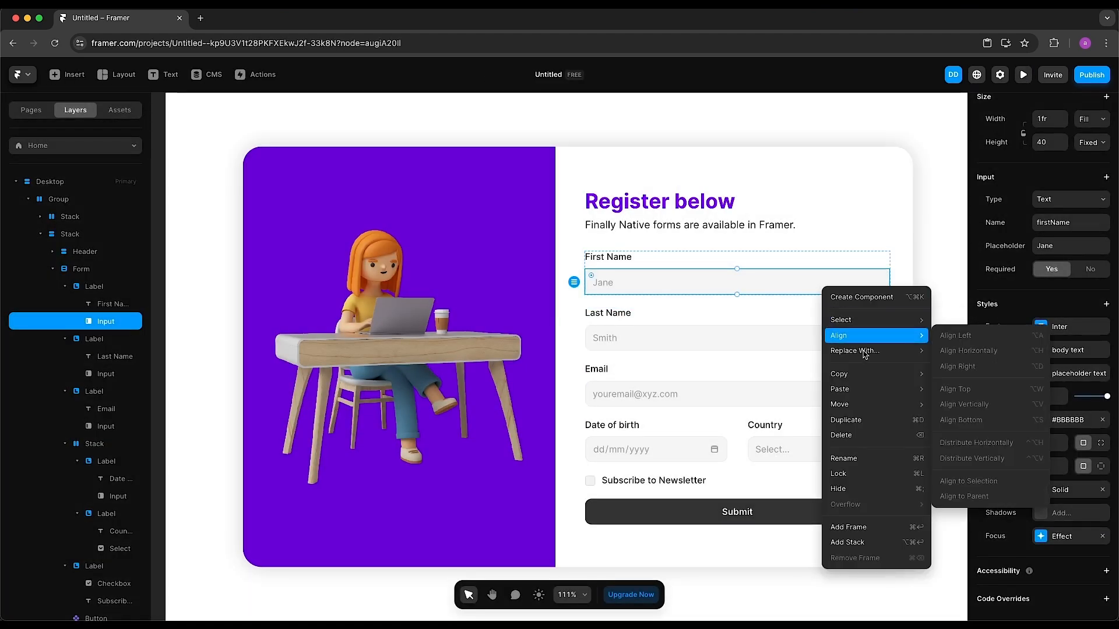
pyautogui.moveTo(877, 375)
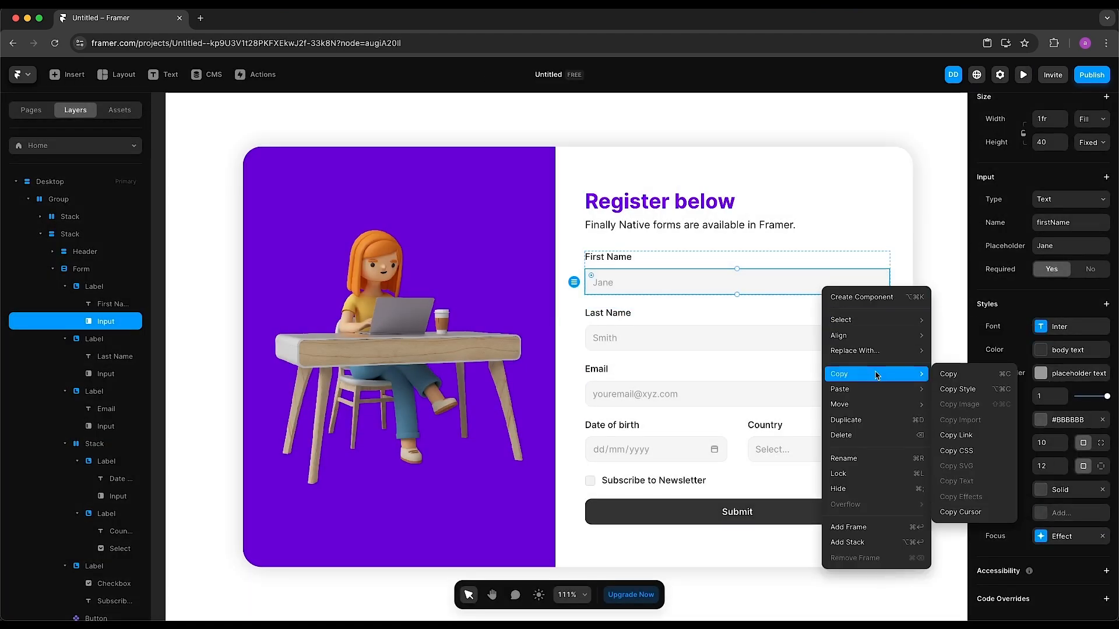
pyautogui.click(961, 391)
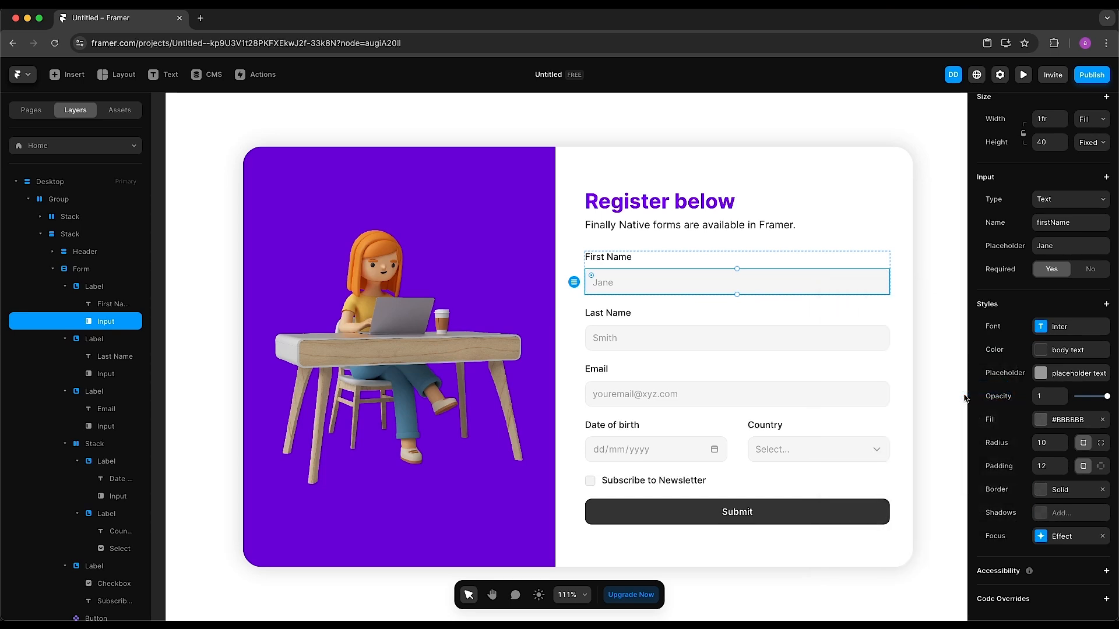
# Paste that style onto the Last Name, Email and Date of birth inputs and the Country dropdown
pyautogui.click(807, 344)
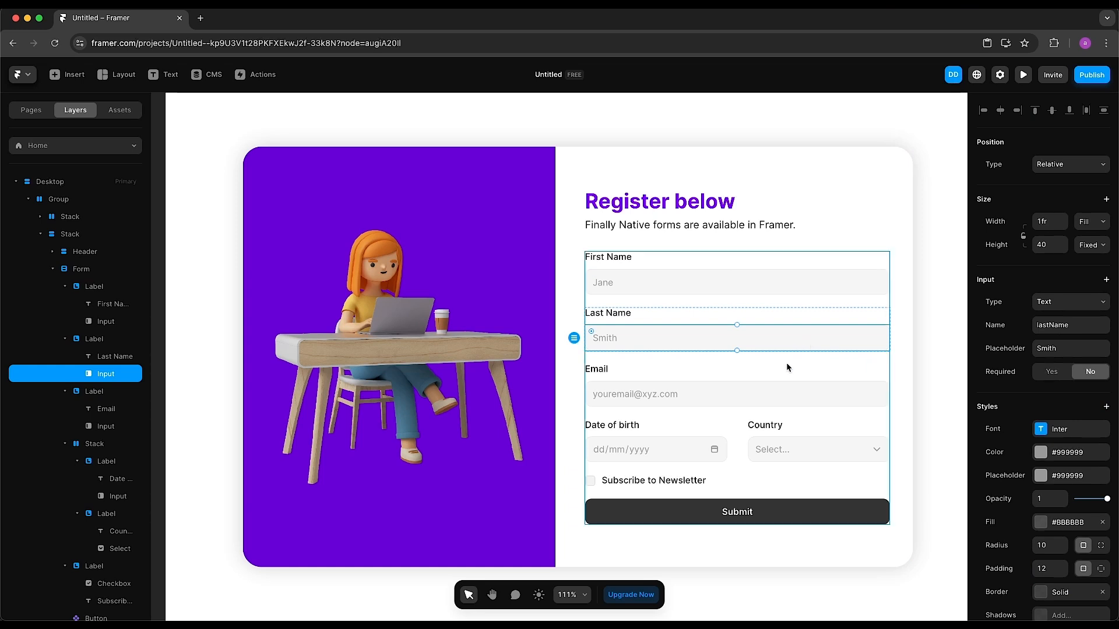
pyautogui.keyDown('shift'); pyautogui.click(769, 392); pyautogui.keyUp('shift')
pyautogui.keyDown('shift'); pyautogui.click(701, 443); pyautogui.keyUp('shift')
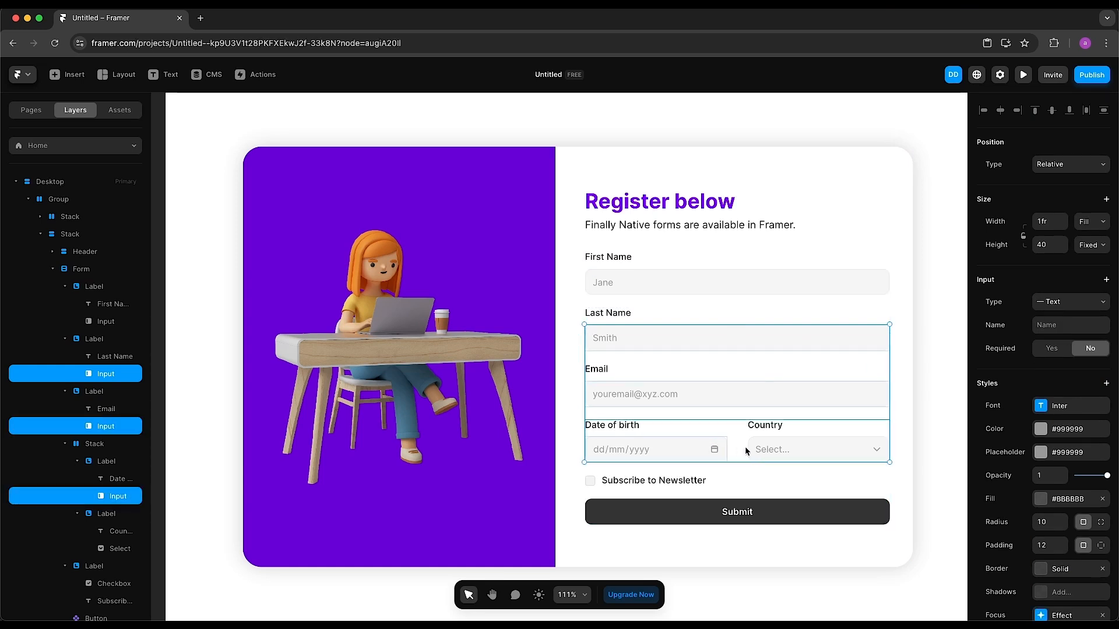
pyautogui.keyDown('shift'); pyautogui.click(830, 445); pyautogui.keyUp('shift')
pyautogui.rightClick(831, 448)
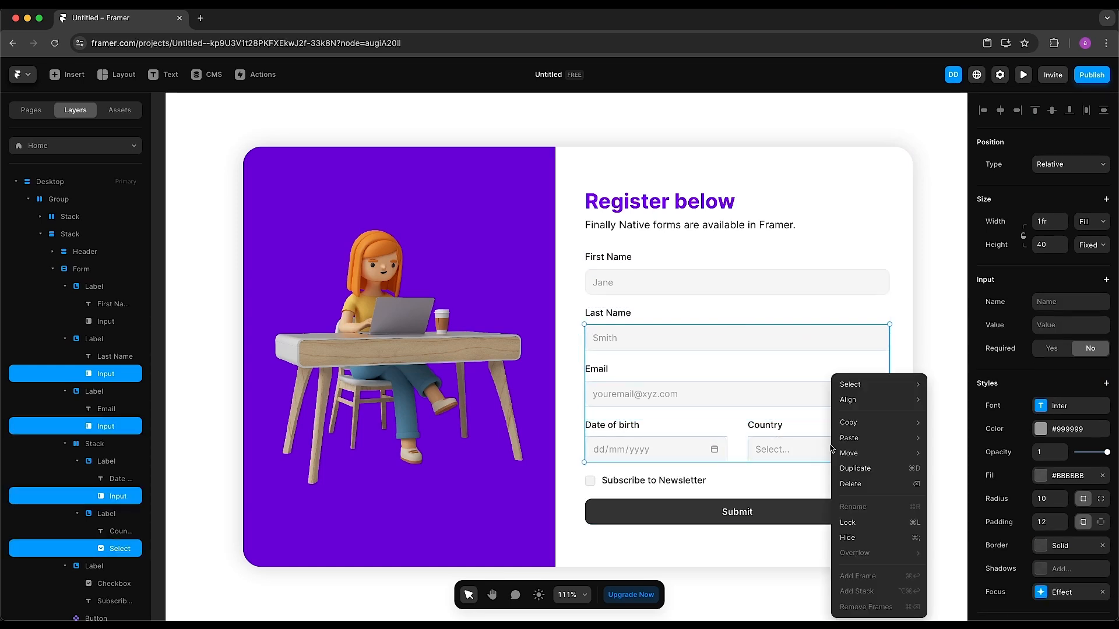
pyautogui.moveTo(851, 438)
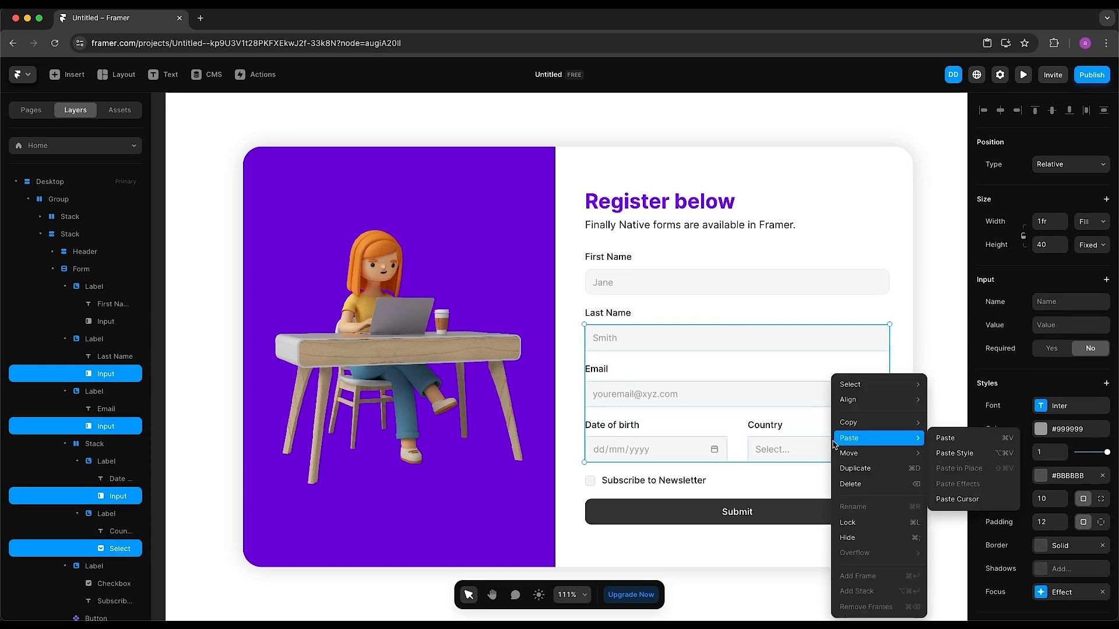
pyautogui.click(989, 458)
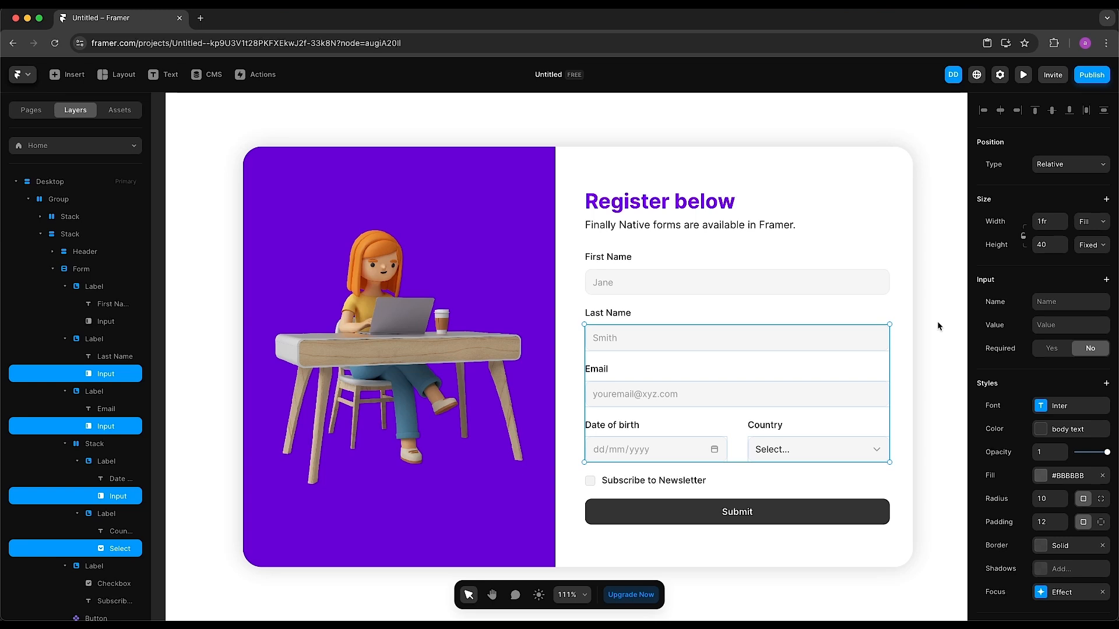
pyautogui.press('Escape')
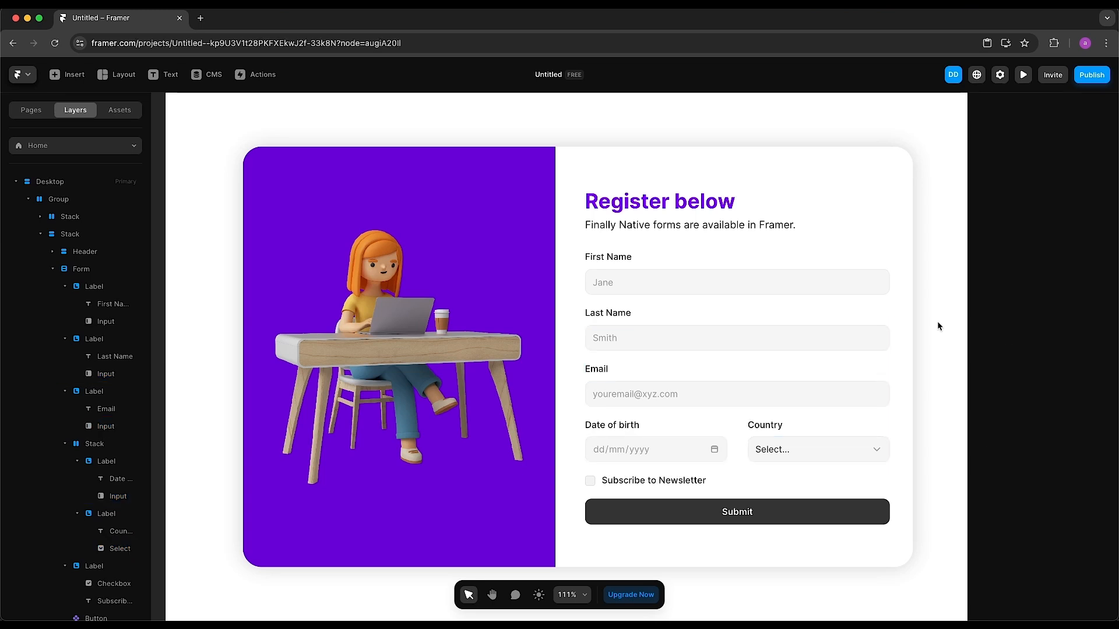
# Preview the page, enter Test as first name, and click through Last Name, Email and Date of birth
pyautogui.click(1022, 80)
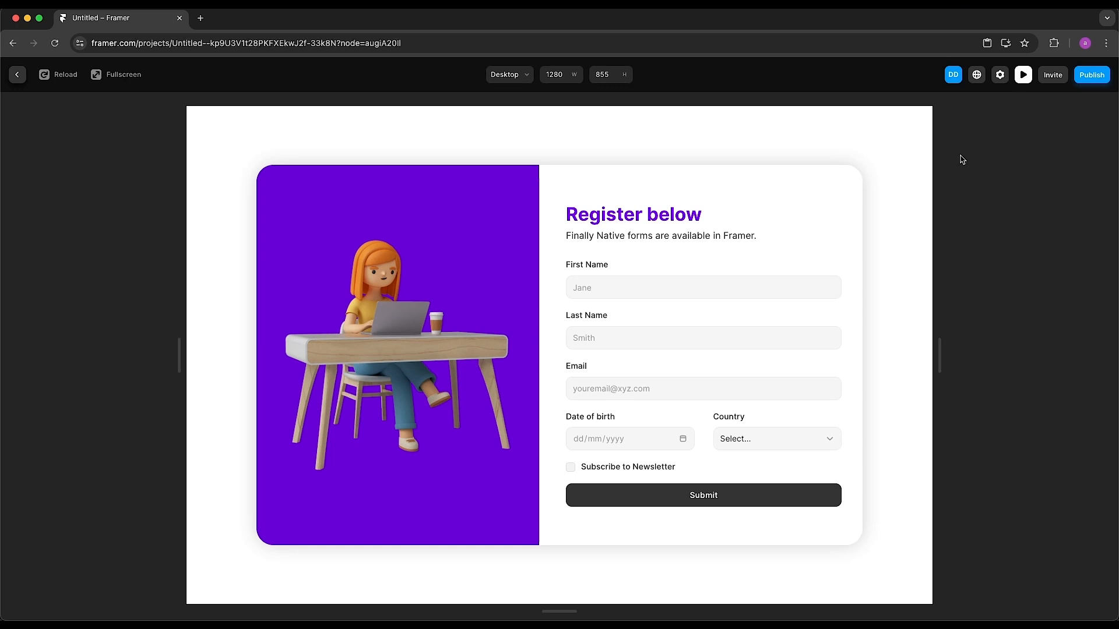
pyautogui.click(649, 293)
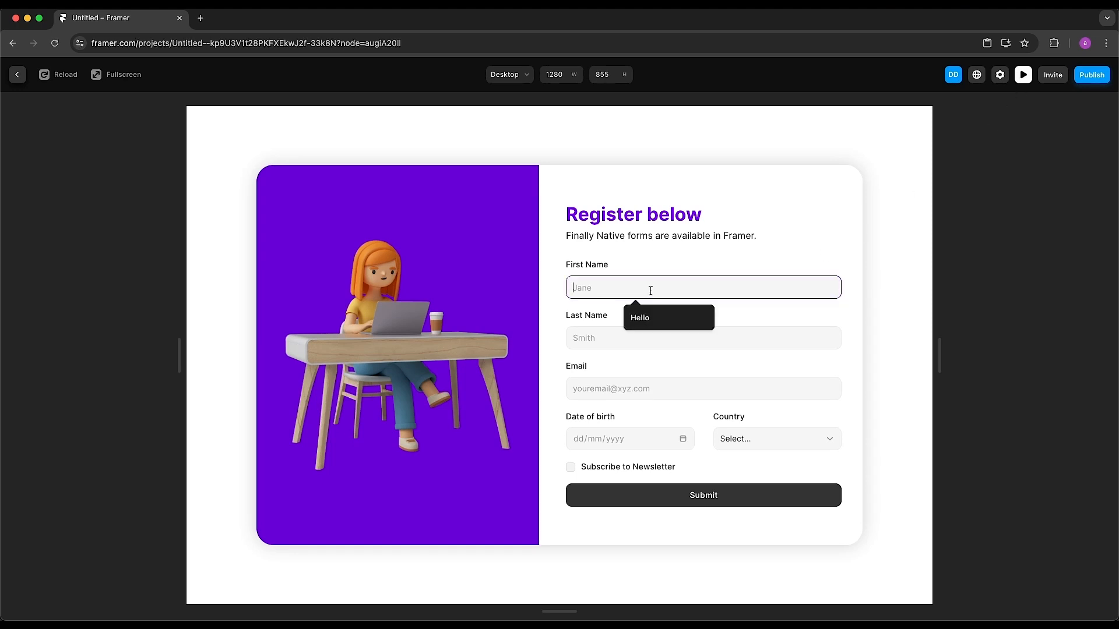
pyautogui.write('Test')
pyautogui.click(641, 331)
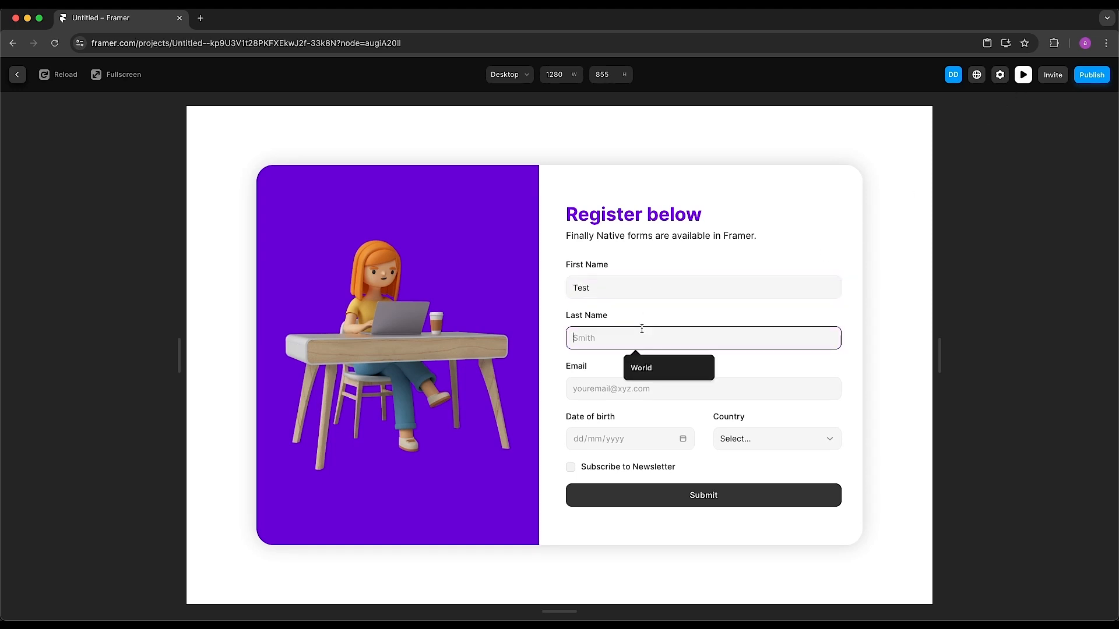
pyautogui.click(626, 387)
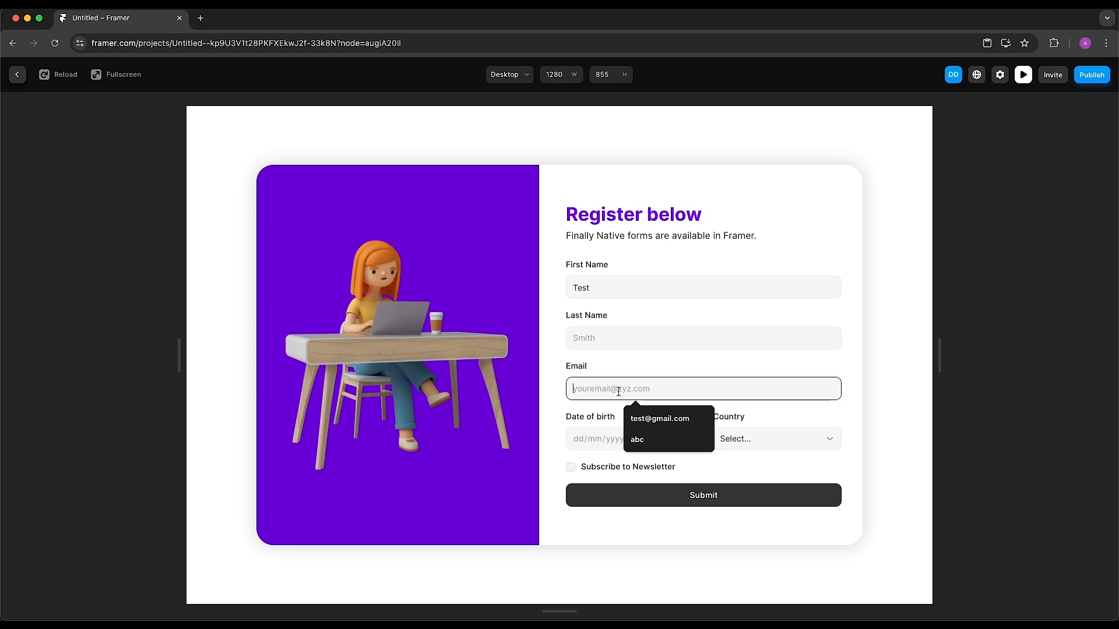
pyautogui.click(603, 438)
pyautogui.click(683, 438)
# Choose Amsterdam, then Barcelona, in the Country dropdown and exit the preview
pyautogui.click(777, 444)
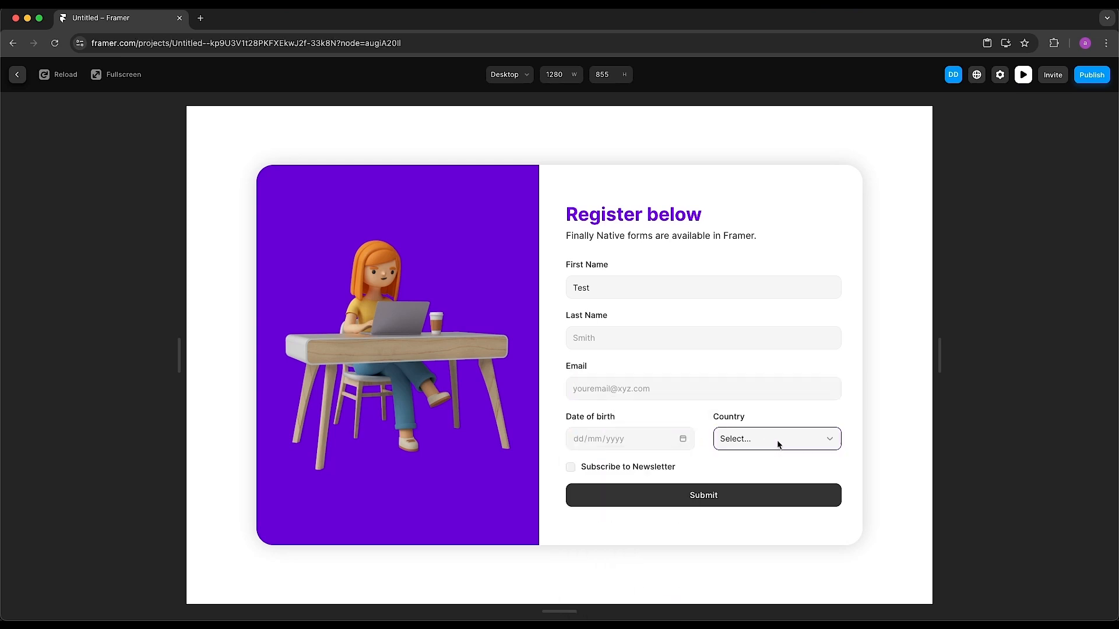
pyautogui.click(775, 452)
pyautogui.click(760, 446)
pyautogui.click(752, 452)
pyautogui.press('Escape')
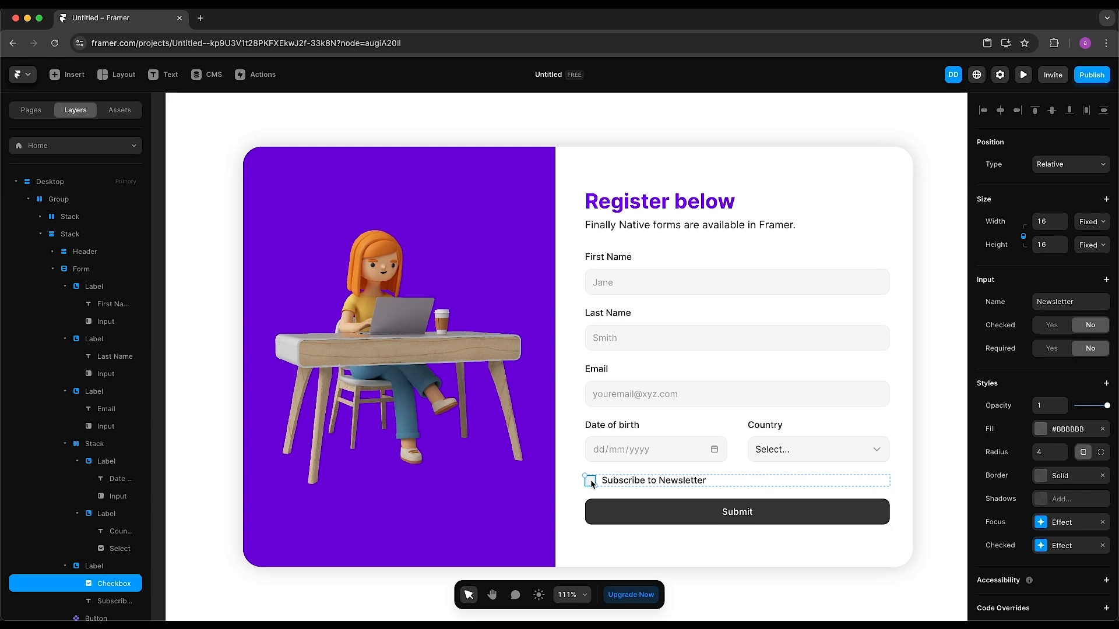
# Set the checkbox's focus border colour to purple 500
pyautogui.click(1067, 527)
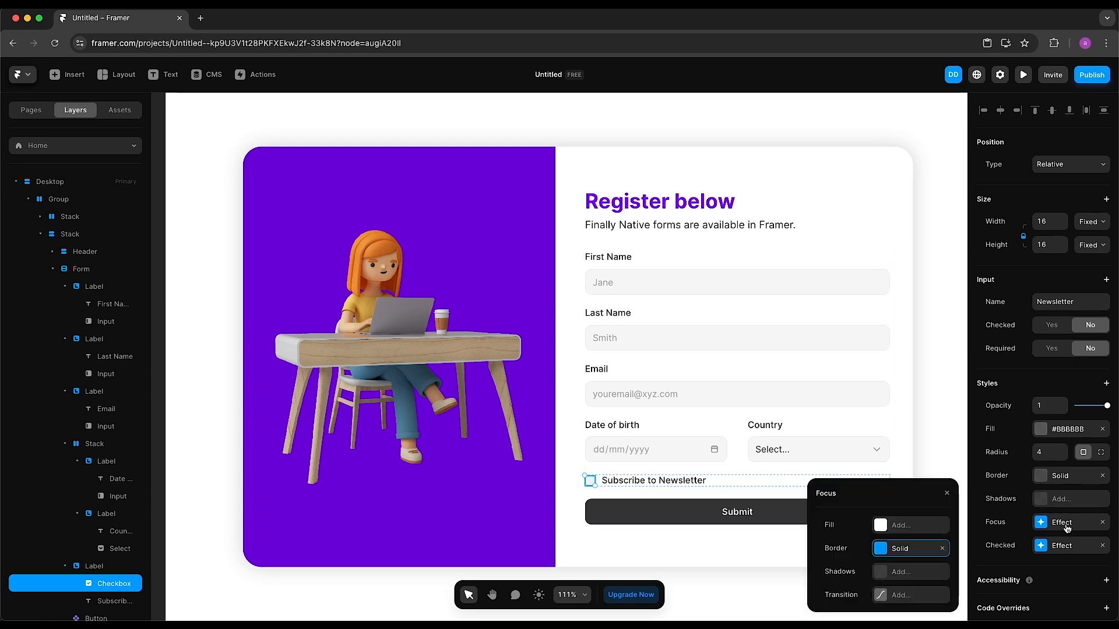
pyautogui.click(897, 553)
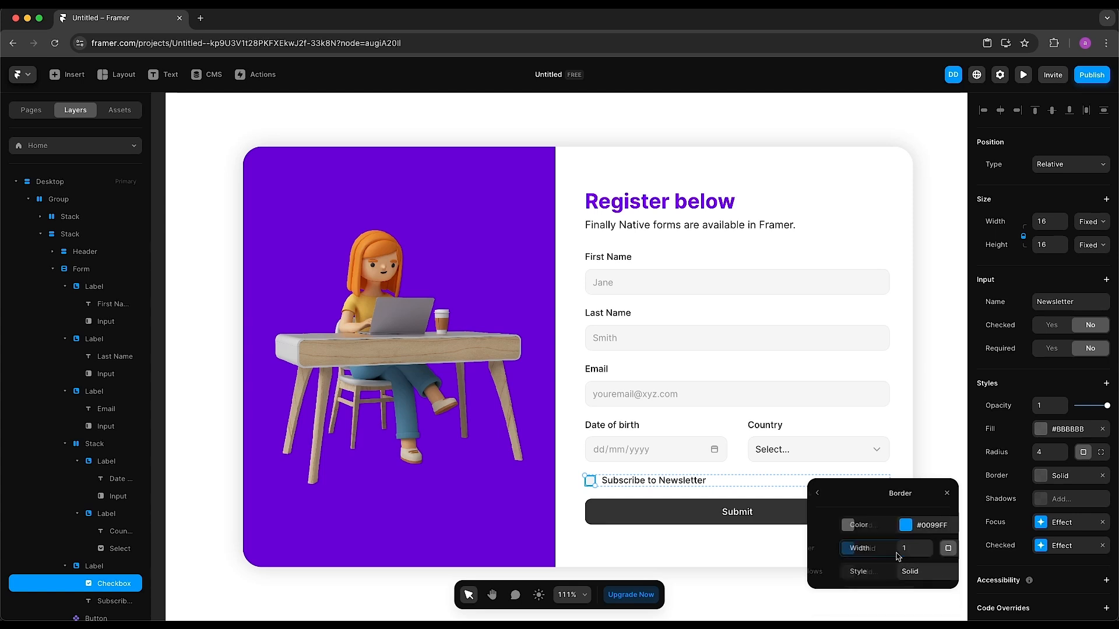
pyautogui.click(895, 529)
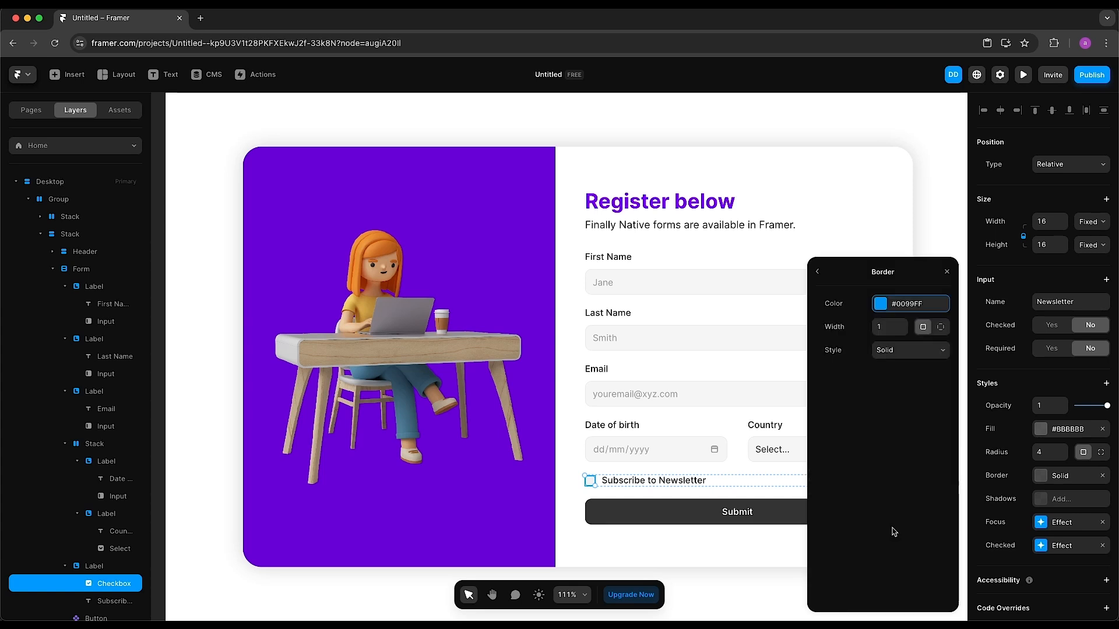
pyautogui.click(865, 498)
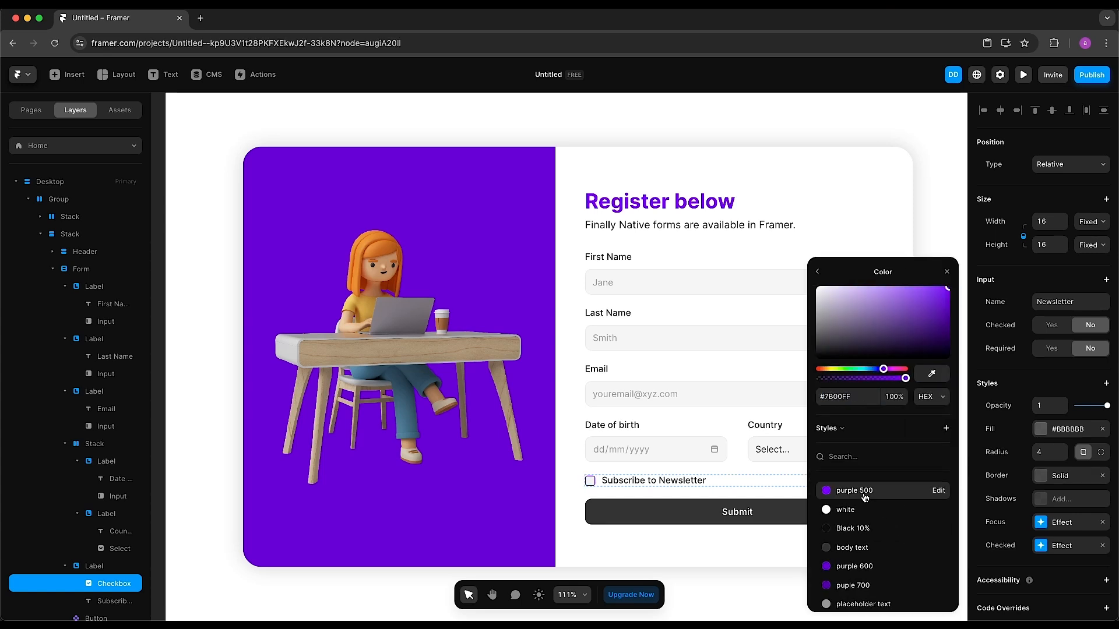
pyautogui.click(947, 272)
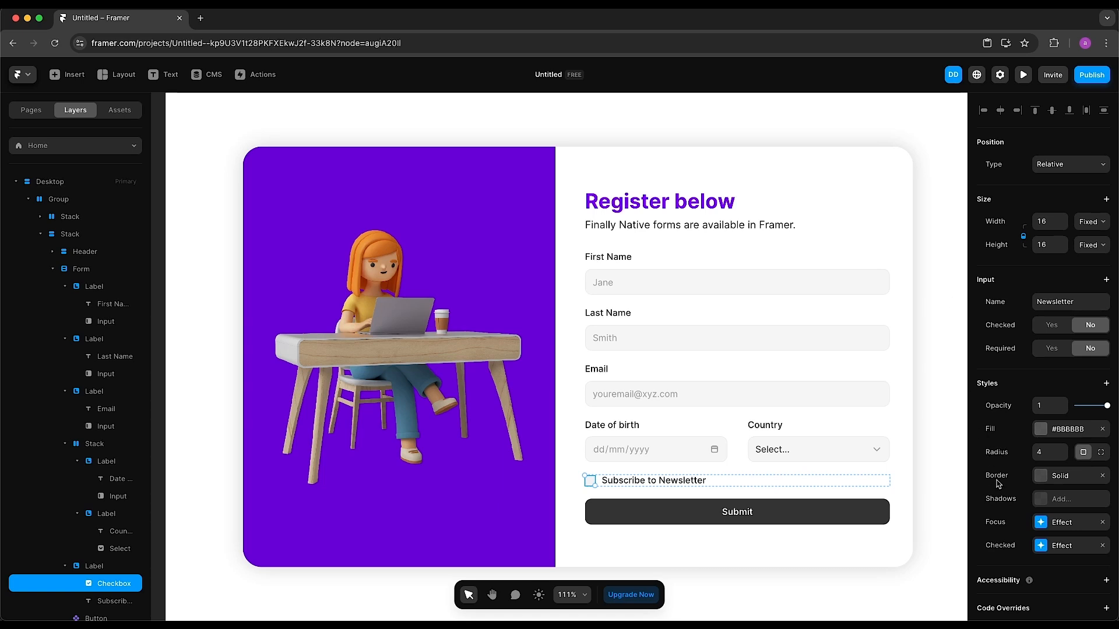
# Set the checkbox's checked-state fill to purple 500
pyautogui.click(1049, 545)
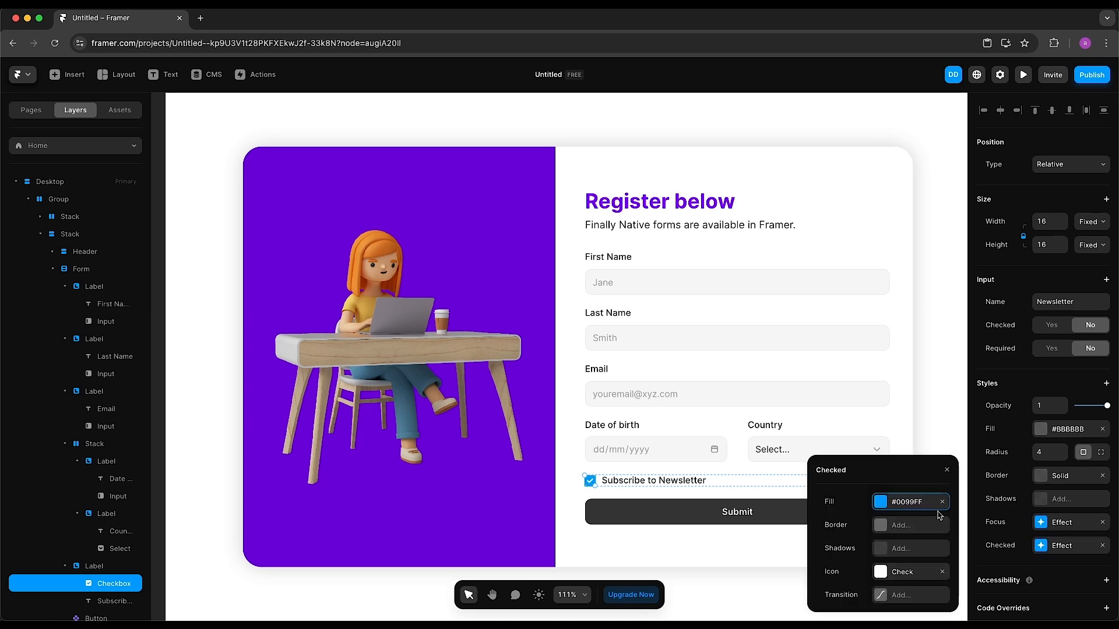
pyautogui.click(908, 502)
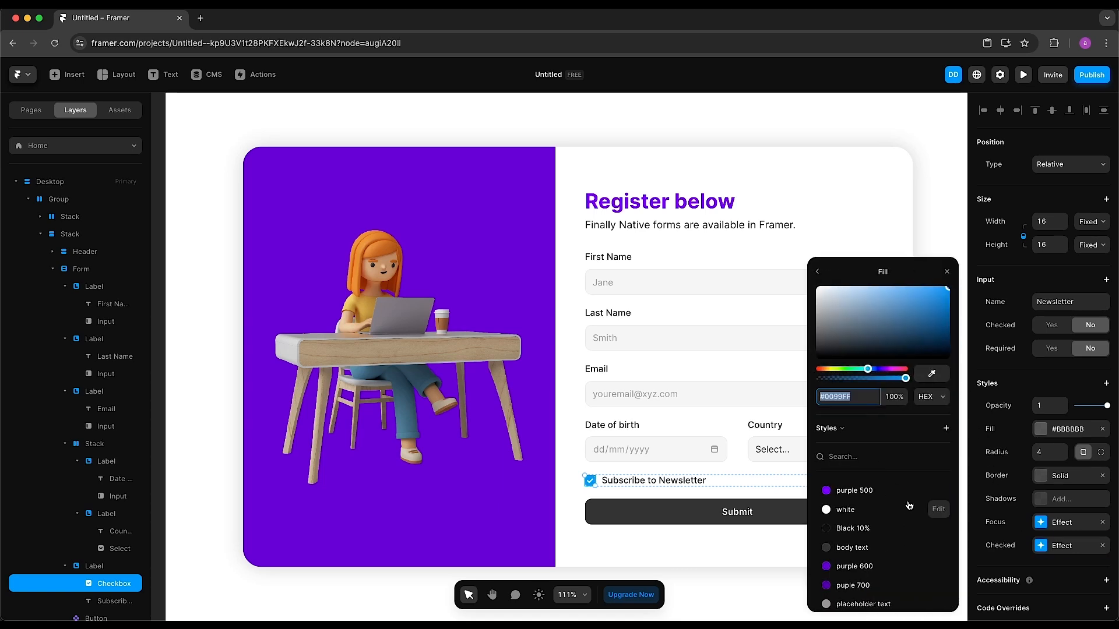
pyautogui.click(872, 491)
pyautogui.click(947, 272)
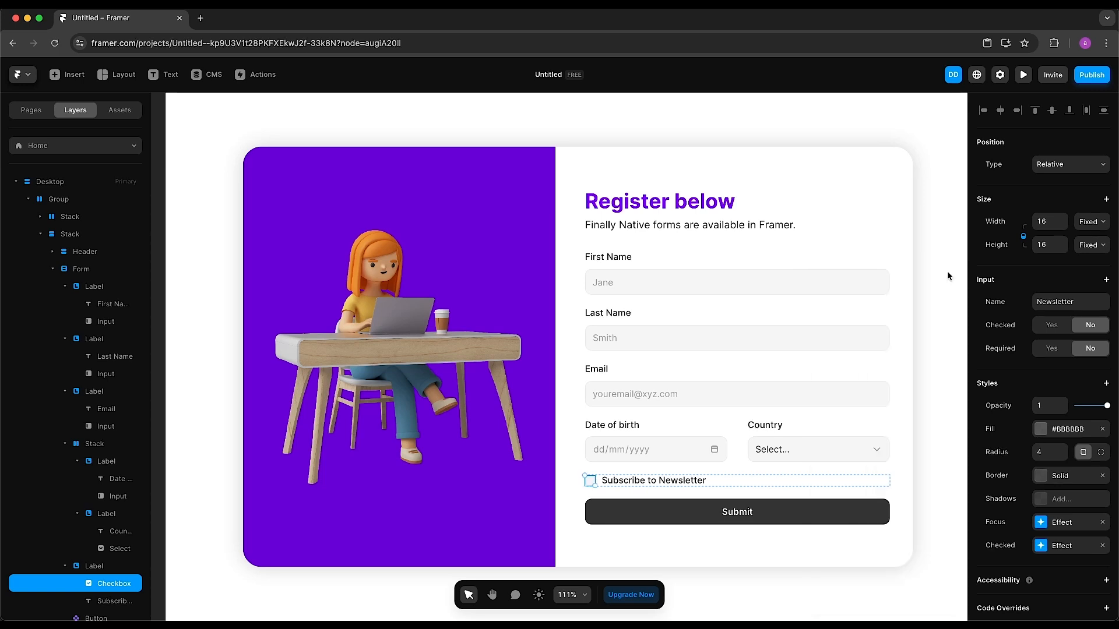
pyautogui.click(1023, 75)
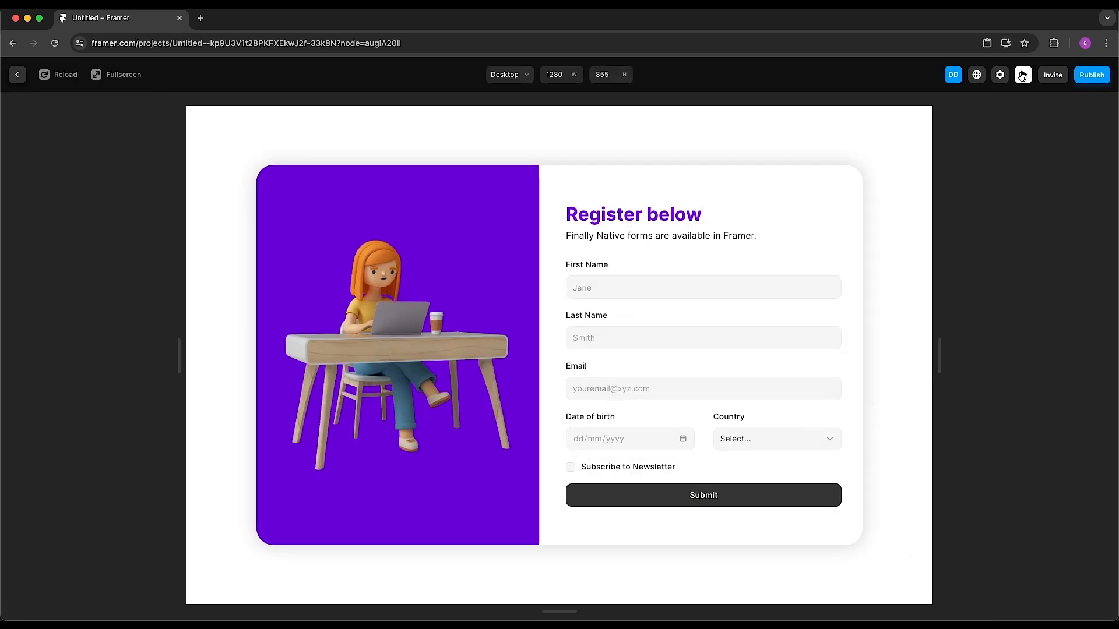
pyautogui.click(570, 467)
pyautogui.click(571, 469)
pyautogui.click(572, 470)
pyautogui.click(1023, 75)
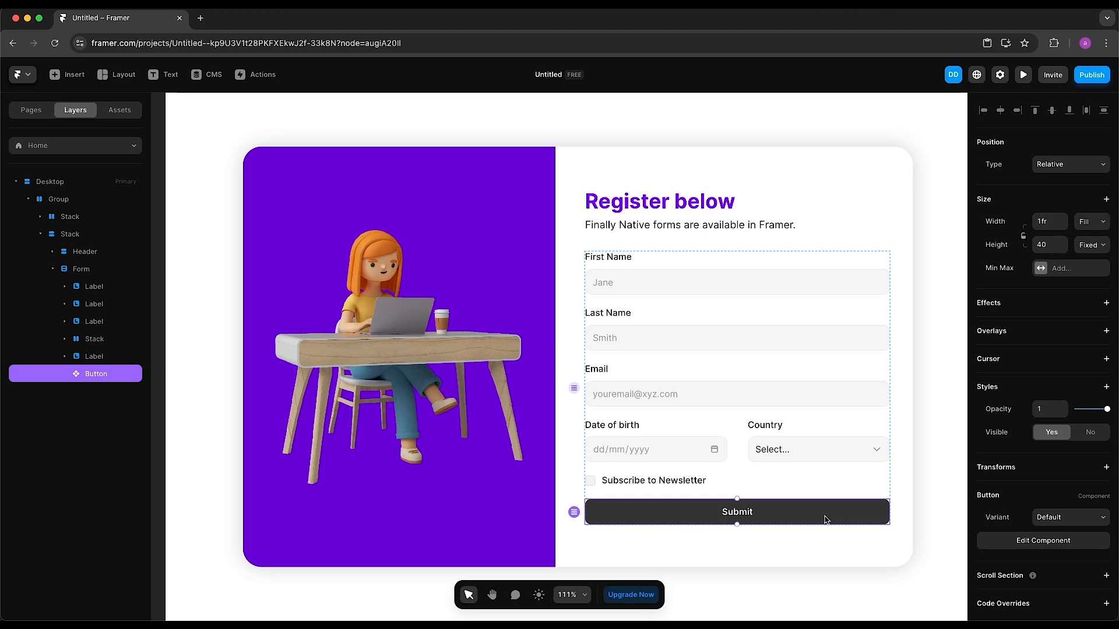
# Open the Submit button component and pan across its variants
pyautogui.click(1017, 541)
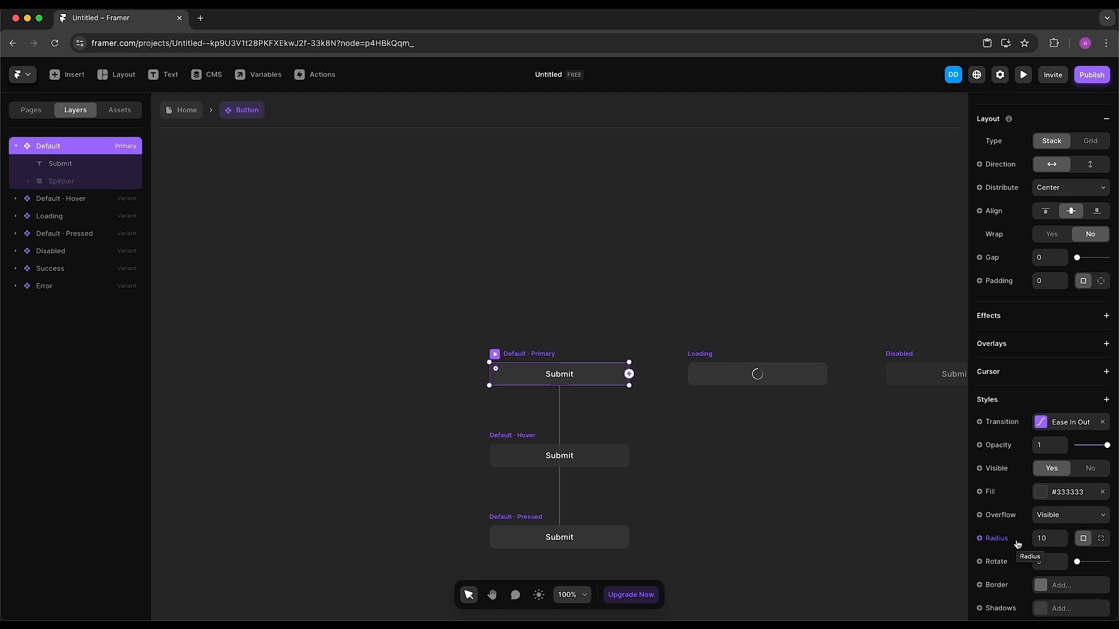
pyautogui.scroll(-3, 861, 514)
pyautogui.hscroll(3, 862, 515)
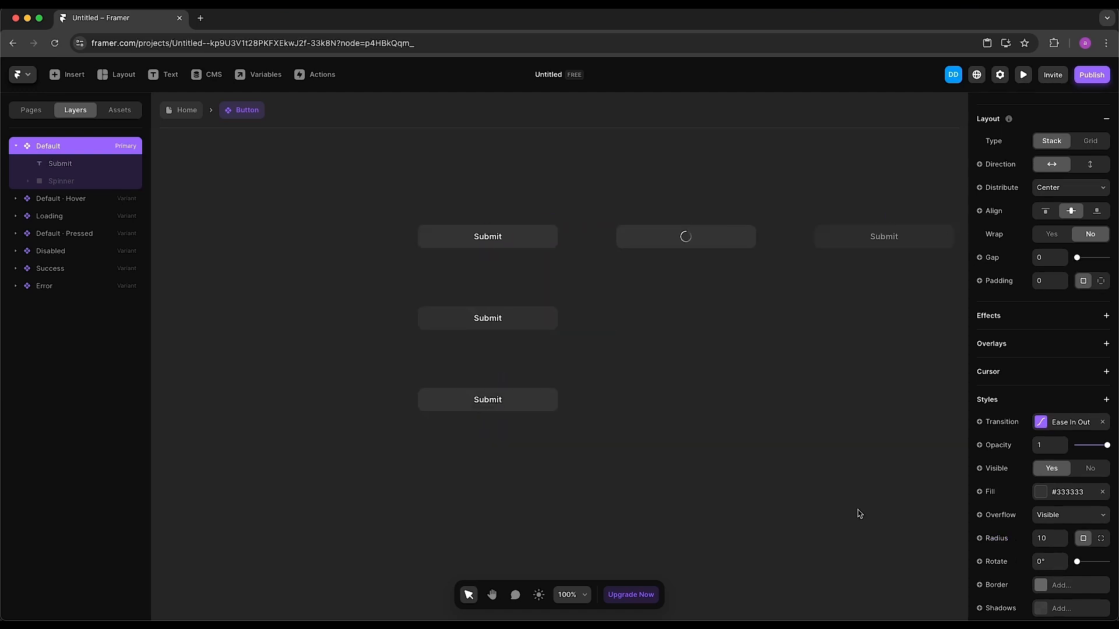
pyautogui.hscroll(10, 859, 515)
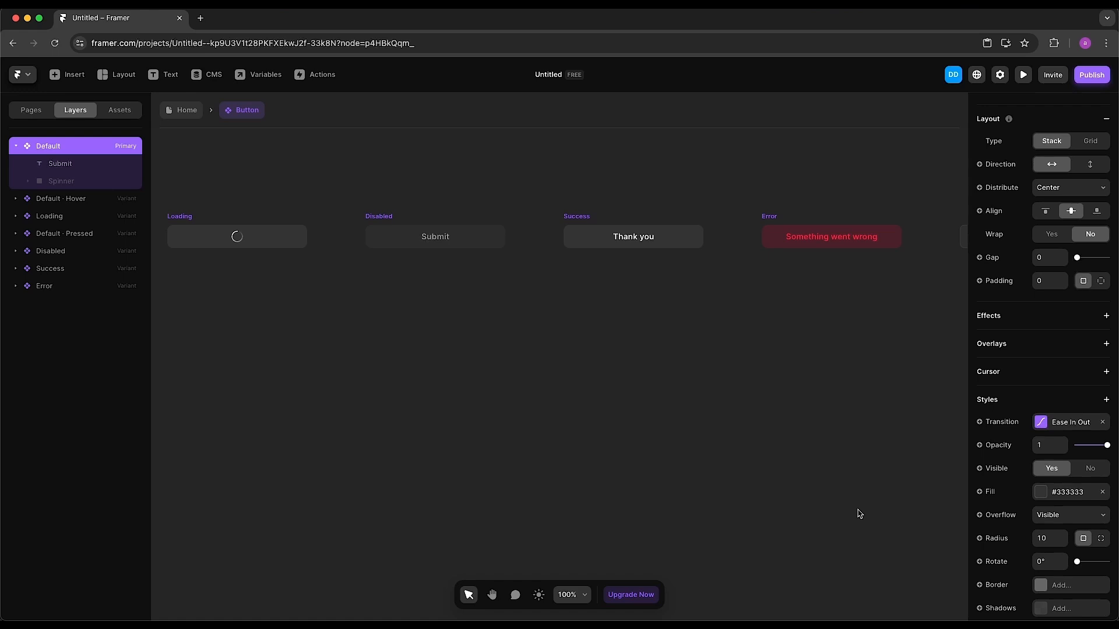
pyautogui.hscroll(-4, 860, 515)
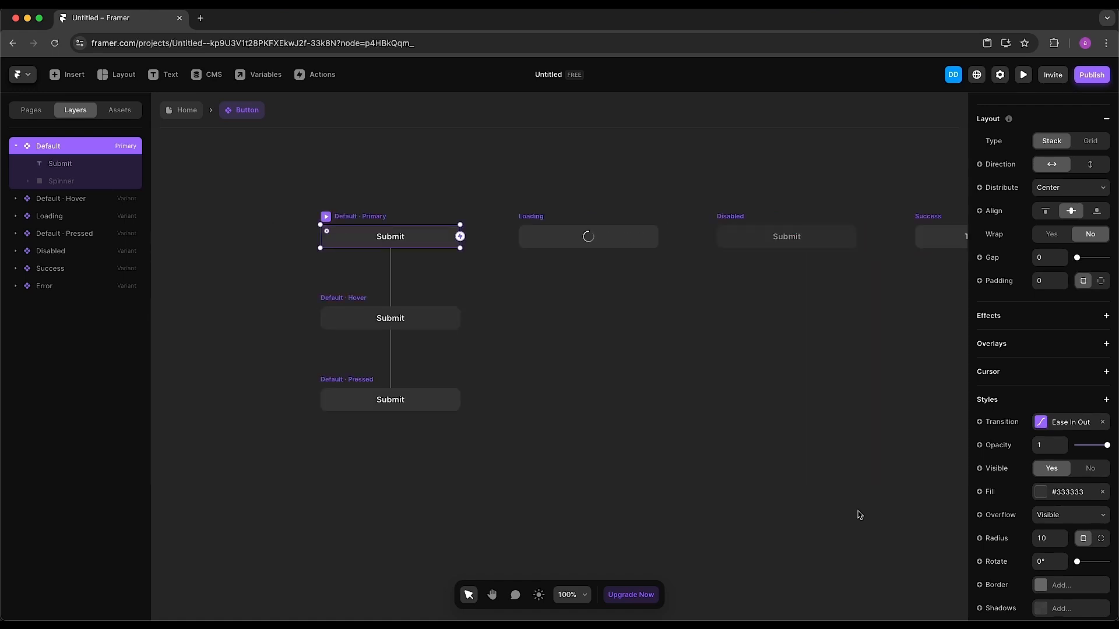
# Set the Default variant's fill to purple 500 and review the Loading, Success and other variants
pyautogui.click(1055, 494)
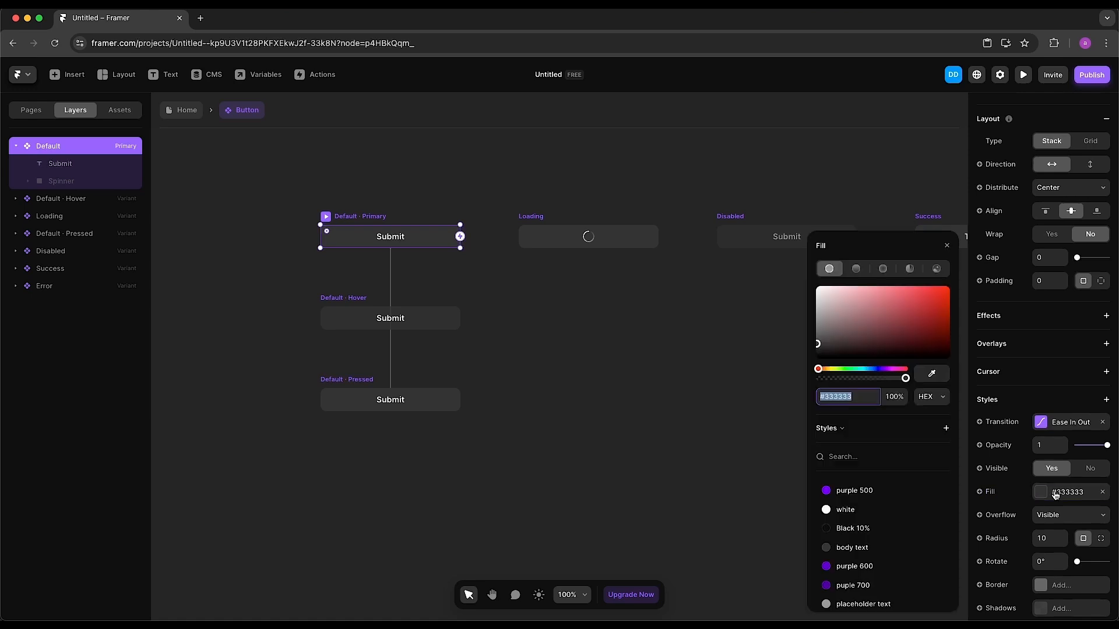
pyautogui.click(869, 490)
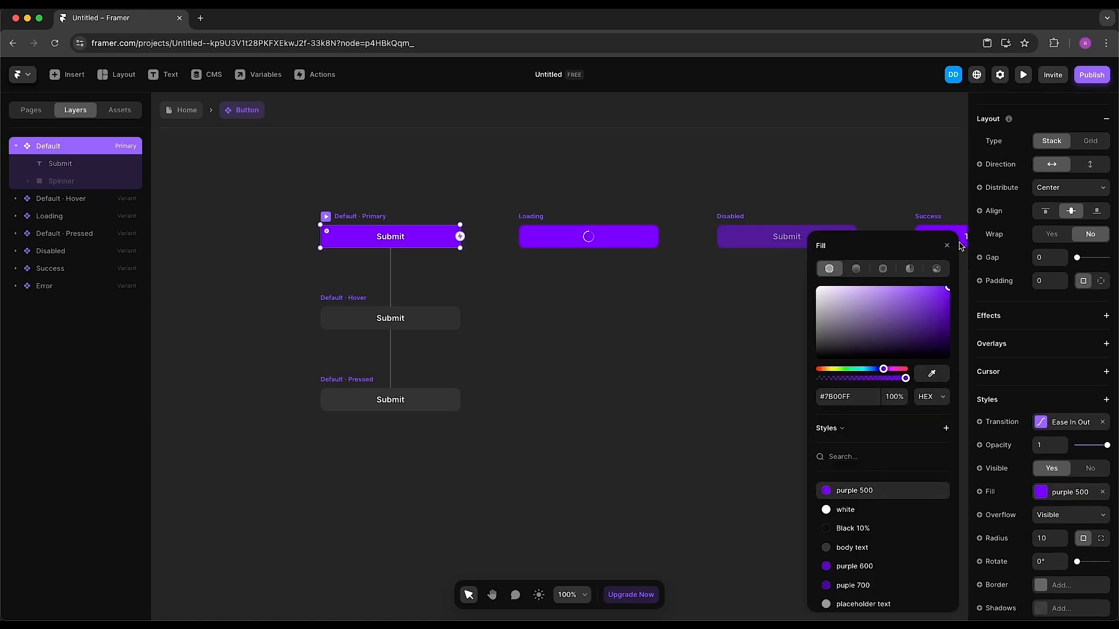
pyautogui.click(947, 245)
pyautogui.hscroll(5, 872, 362)
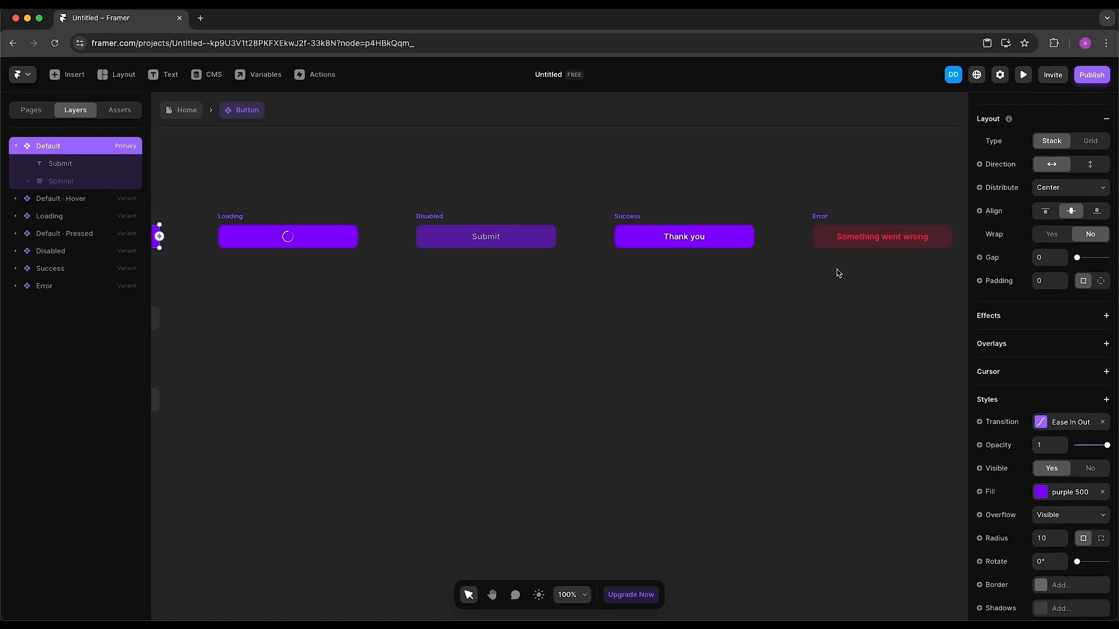
pyautogui.hscroll(-3, 825, 400)
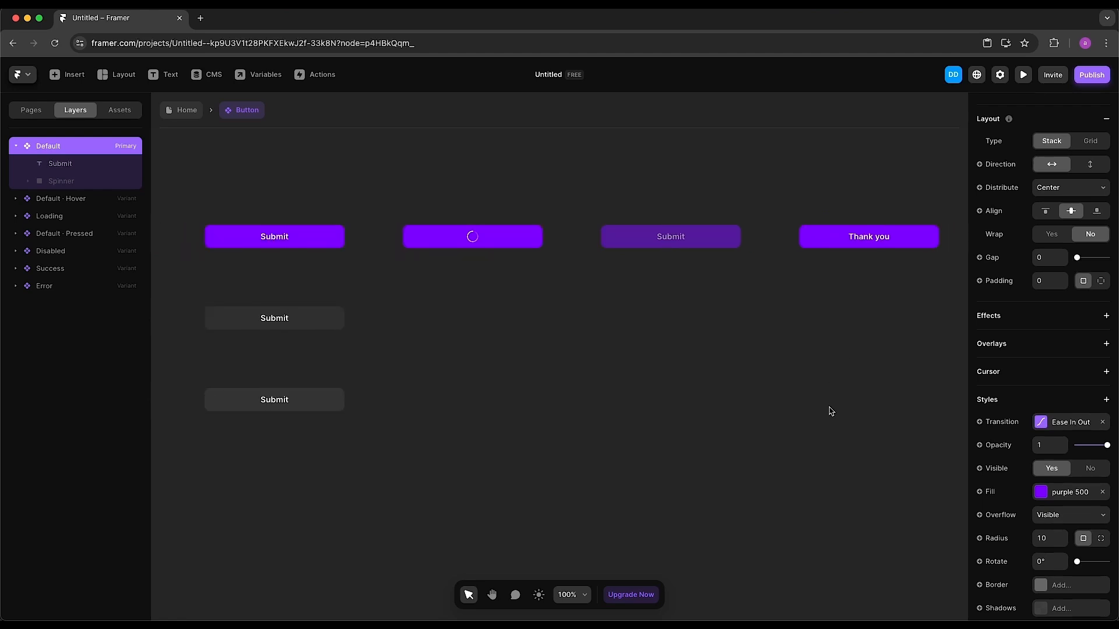
pyautogui.hscroll(-3, 830, 411)
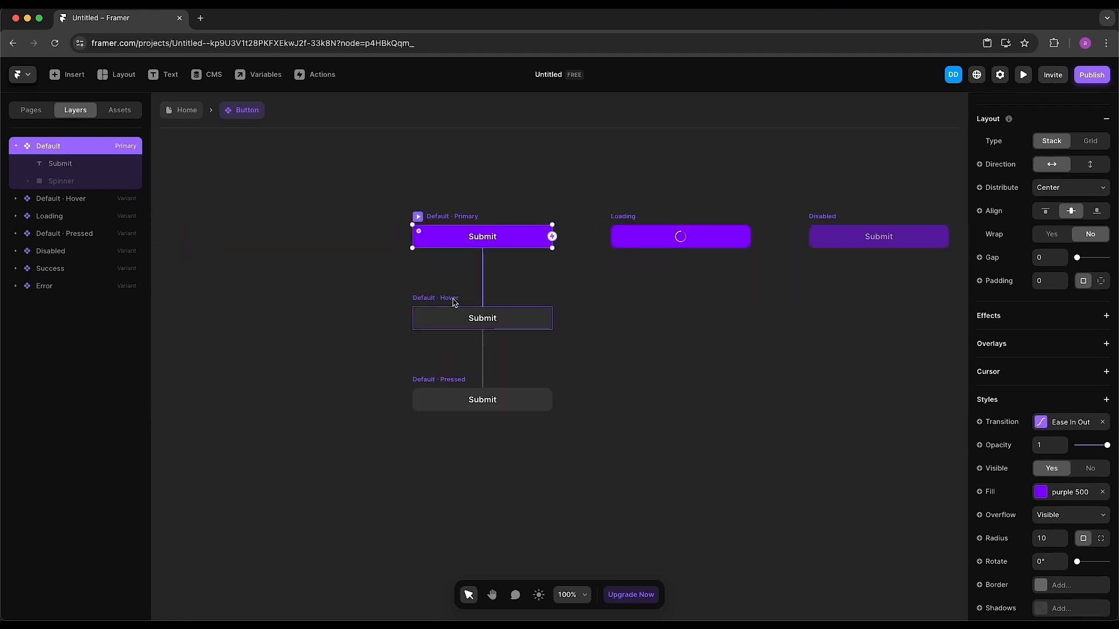
# Give the Submit button's Default · Hover variant a purple 600 fill
pyautogui.click(455, 301)
pyautogui.scroll(-3, 1023, 456)
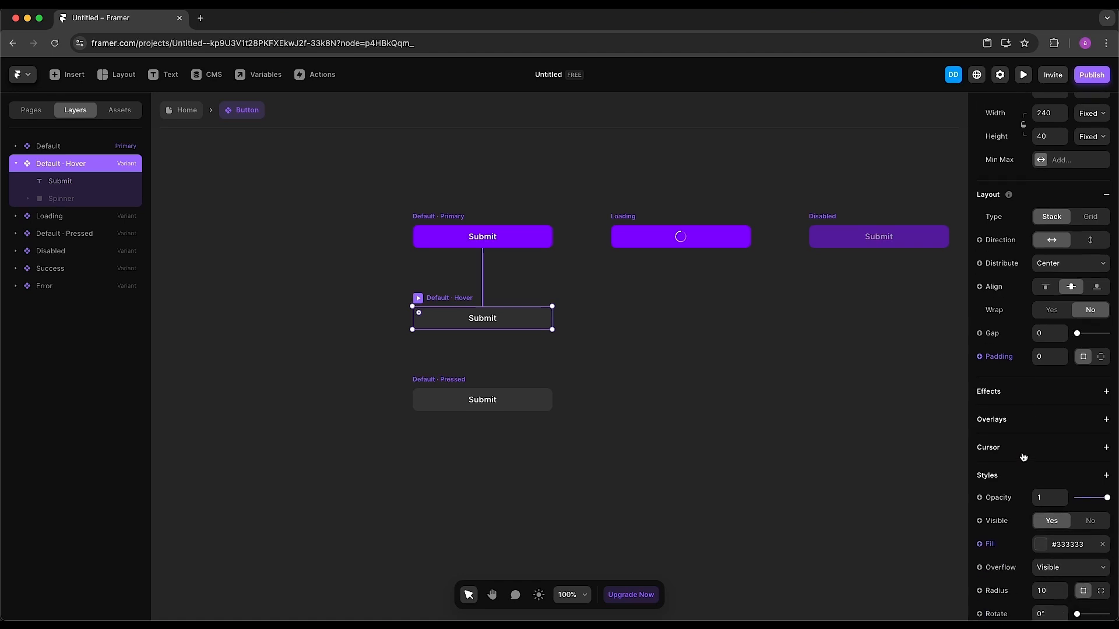
pyautogui.click(1061, 526)
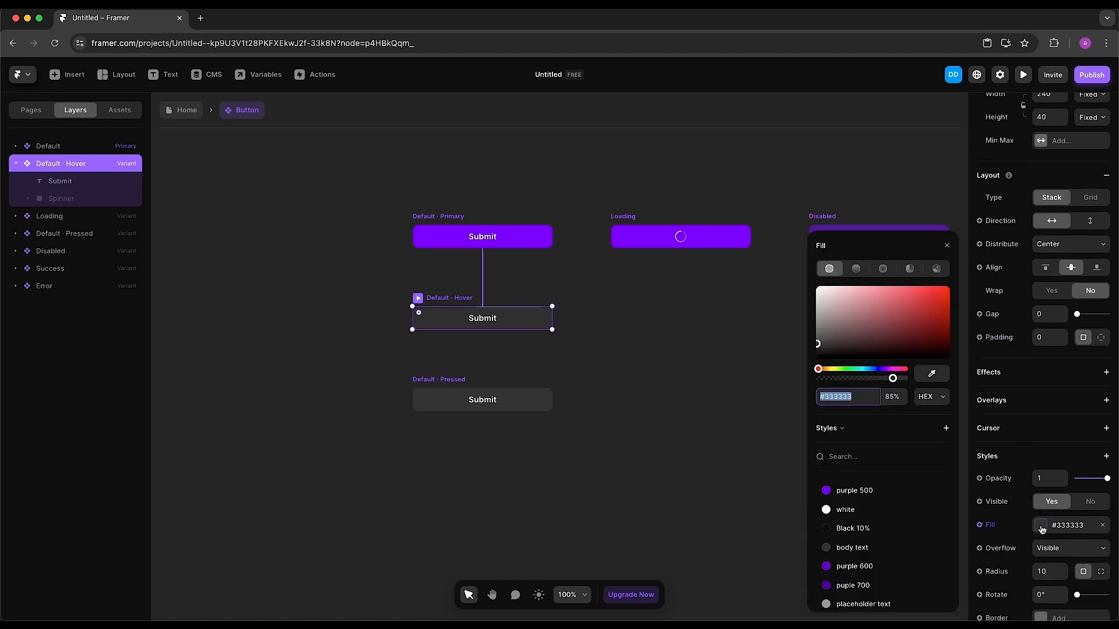
pyautogui.click(912, 566)
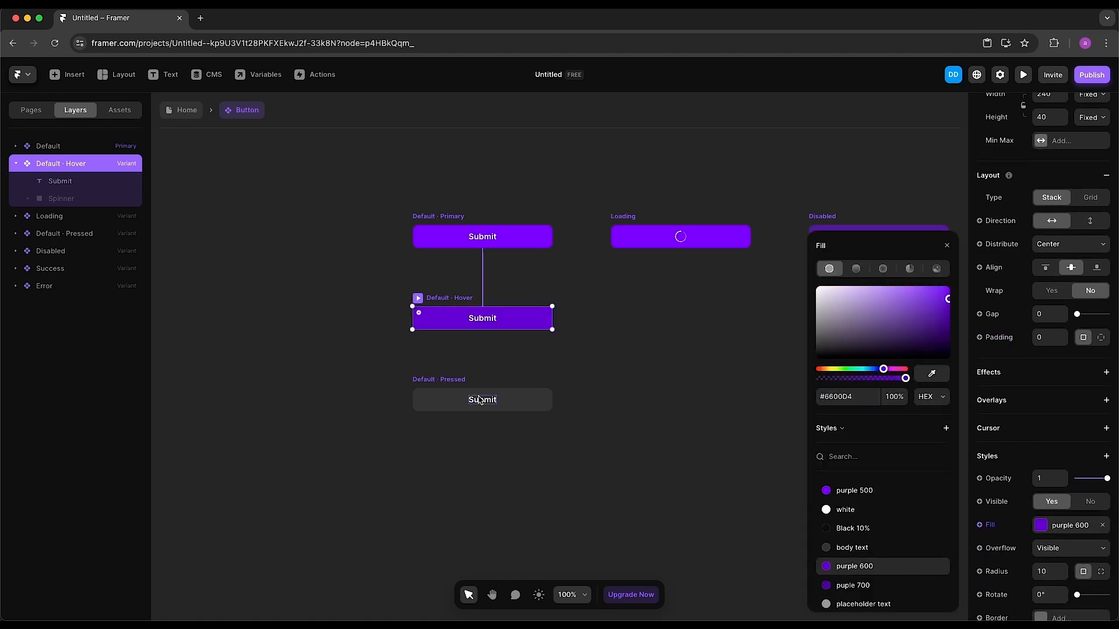
# Give the Default · Pressed variant a darker purple 700 (#5100A8) fill, then return to Home
pyautogui.click(448, 381)
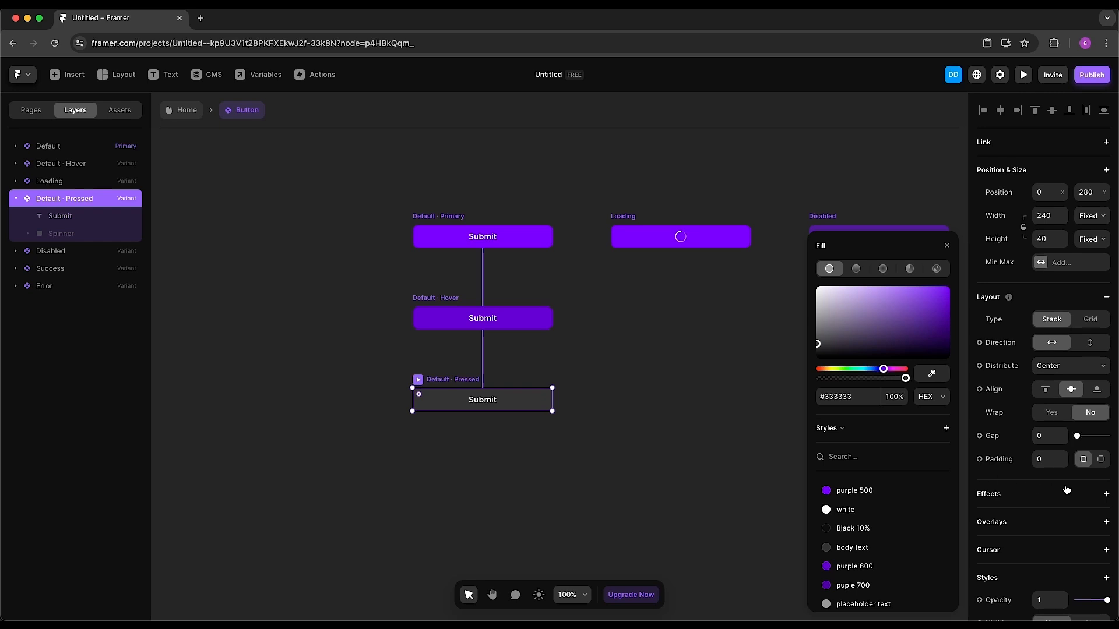
pyautogui.scroll(-5, 1064, 490)
pyautogui.click(1063, 398)
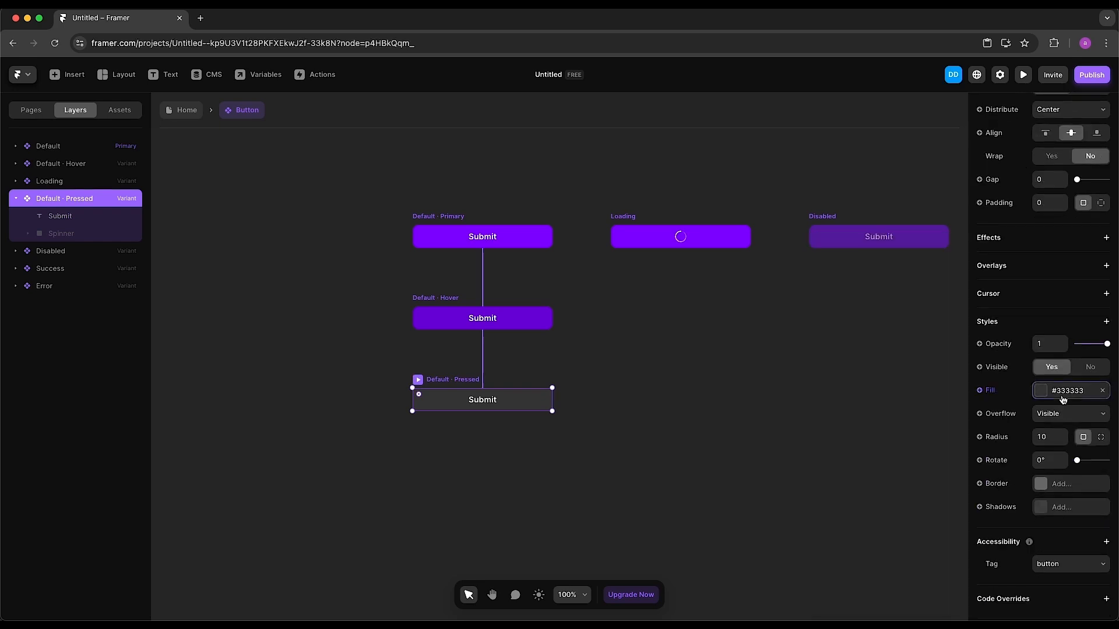
pyautogui.click(1061, 396)
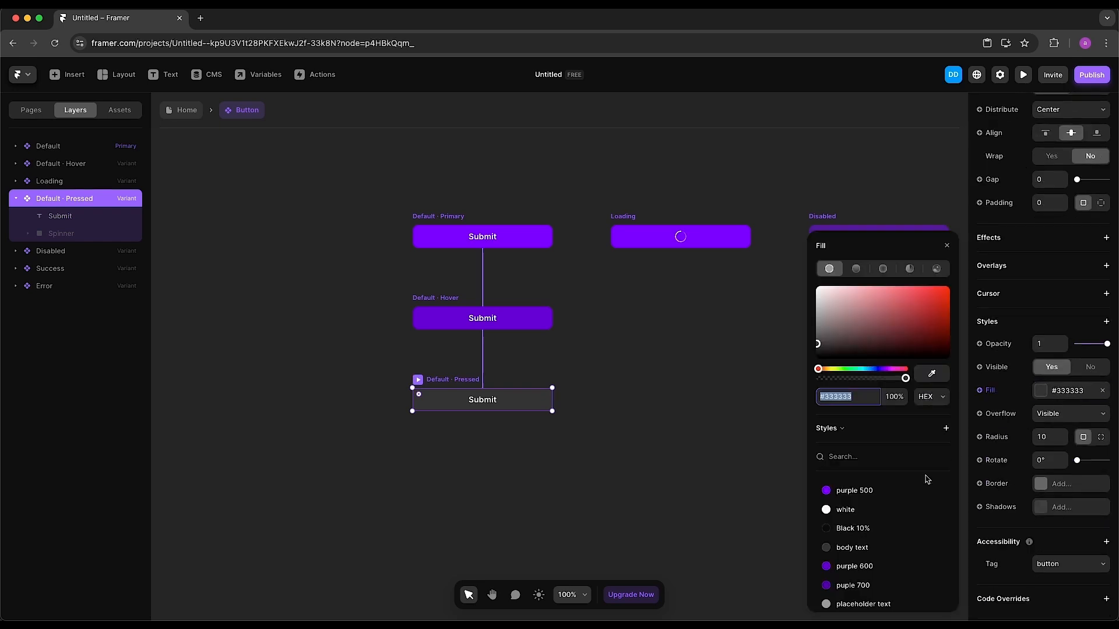
pyautogui.click(878, 586)
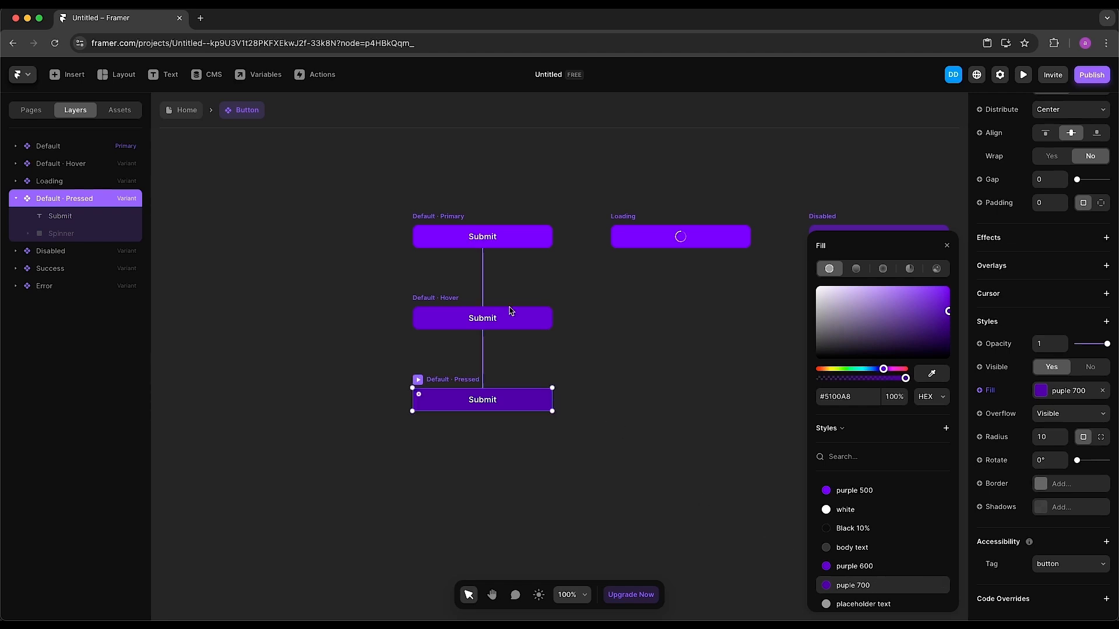
pyautogui.click(186, 110)
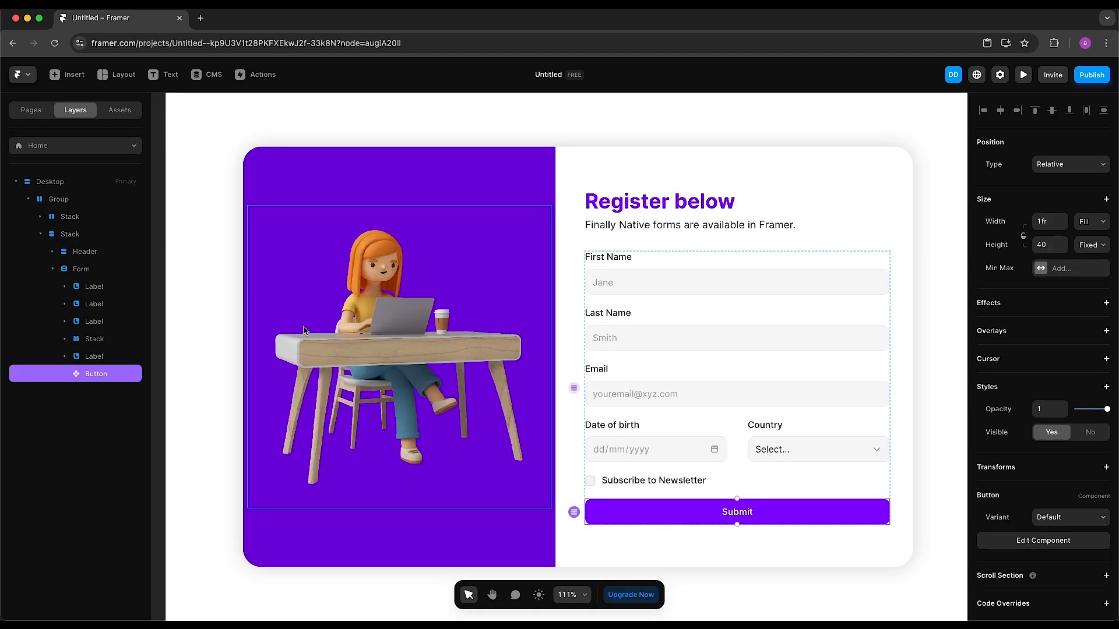
# Preview the register page and enter a sample first name, last name and test email
pyautogui.click(1023, 74)
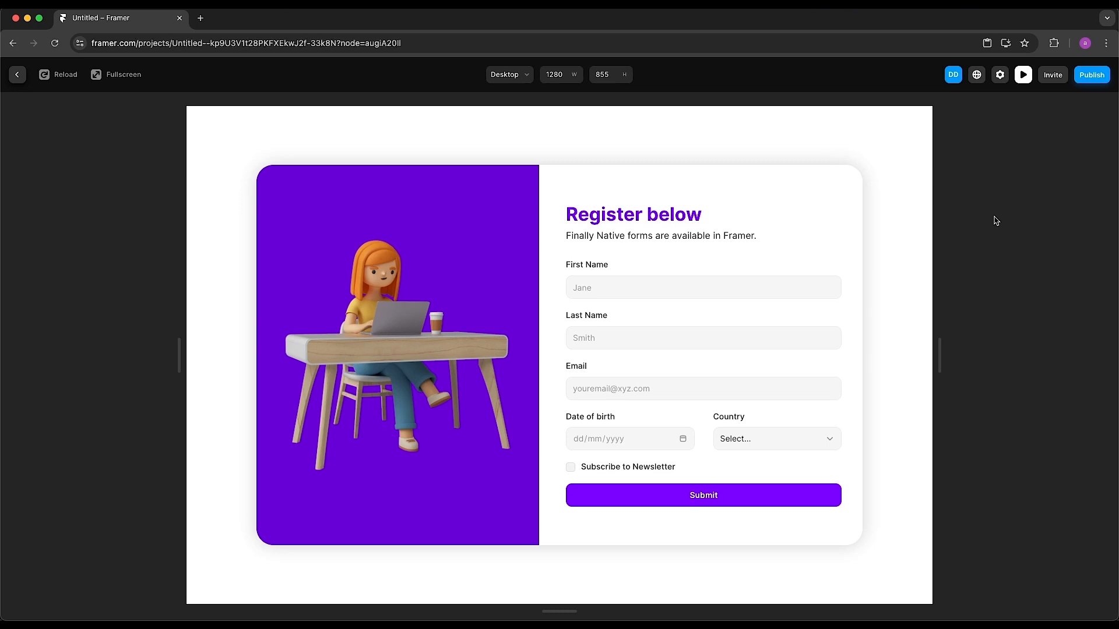
pyautogui.click(698, 284)
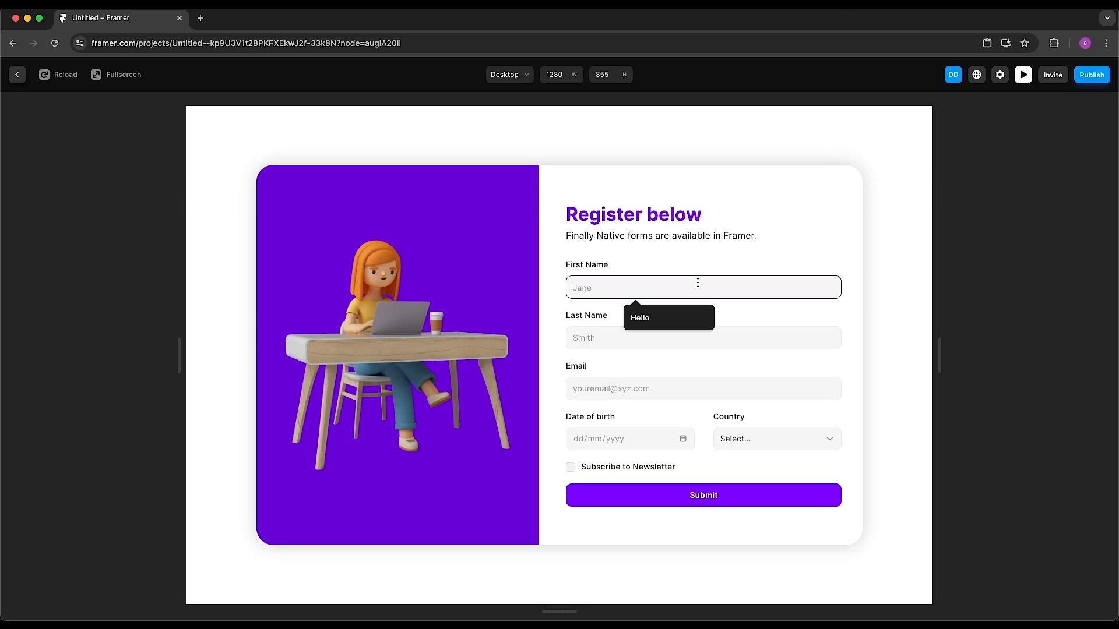
pyautogui.write('Jane')
pyautogui.press('Tab')
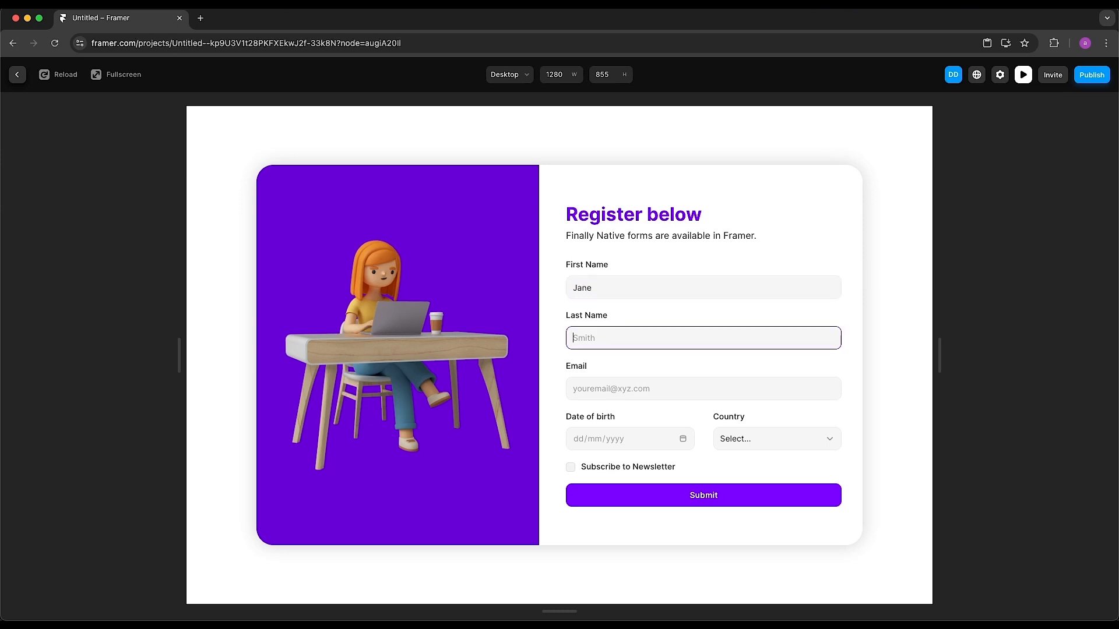
pyautogui.write('Doe')
pyautogui.click(643, 391)
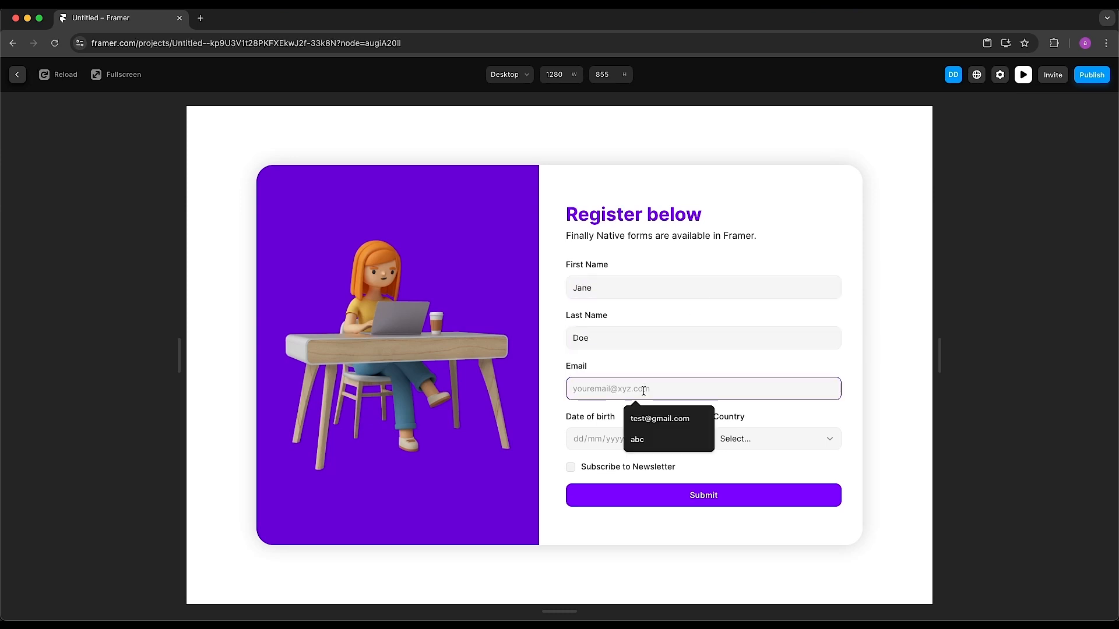
pyautogui.write('test@gmail.')
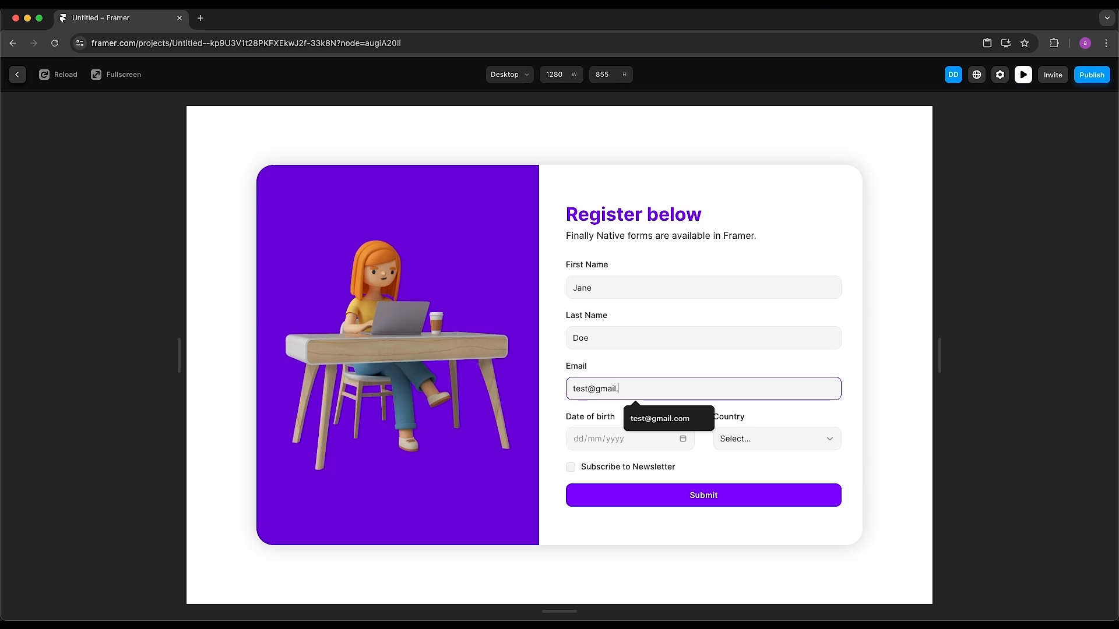
pyautogui.write('com')
pyautogui.press('Tab')
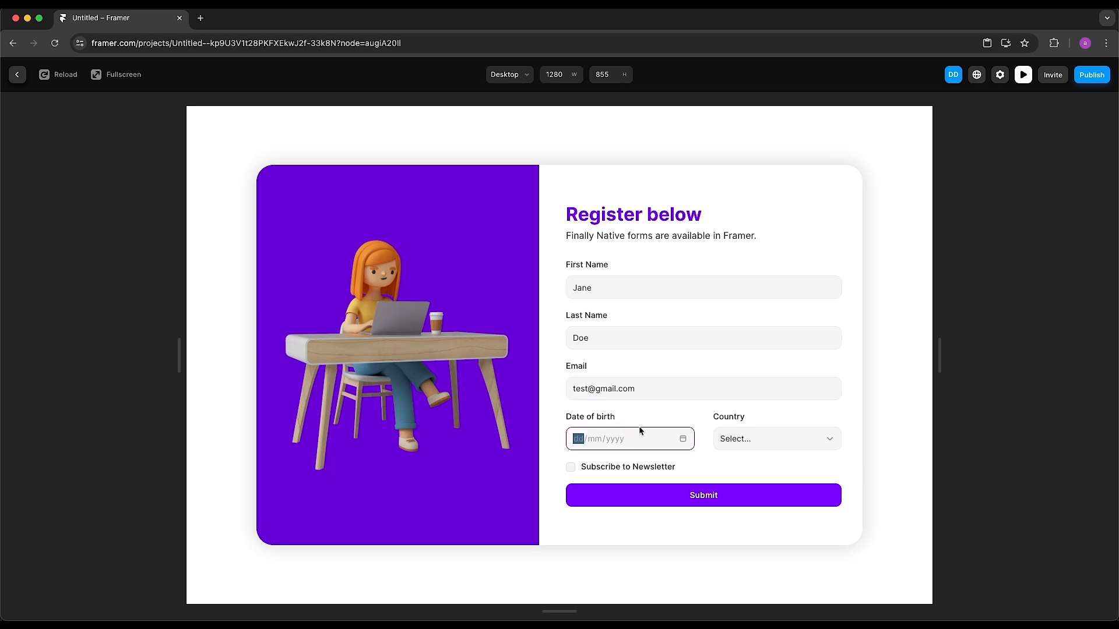
# Set birth date 23/06/2024 and country London, tick the newsletter, submit, and exit preview
pyautogui.click(677, 438)
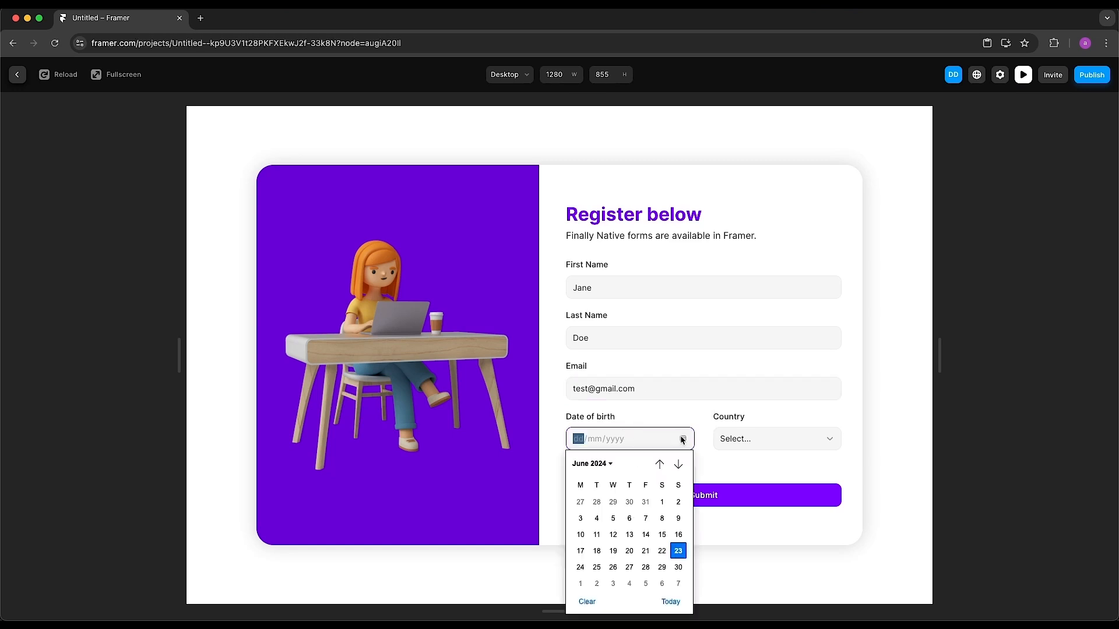
pyautogui.click(672, 549)
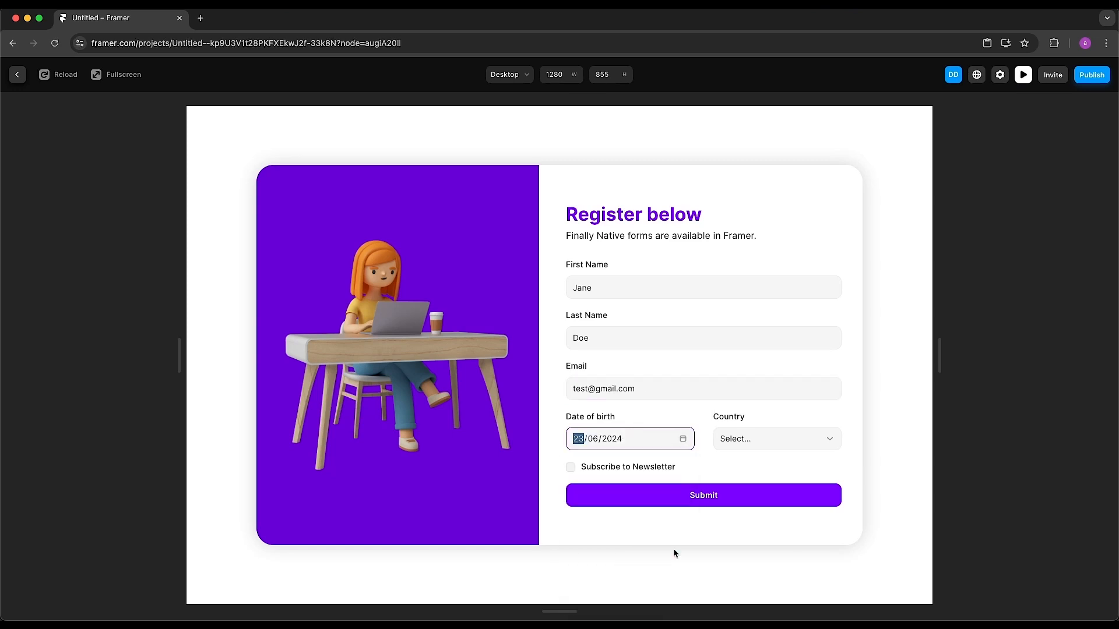
pyautogui.click(803, 441)
pyautogui.click(786, 481)
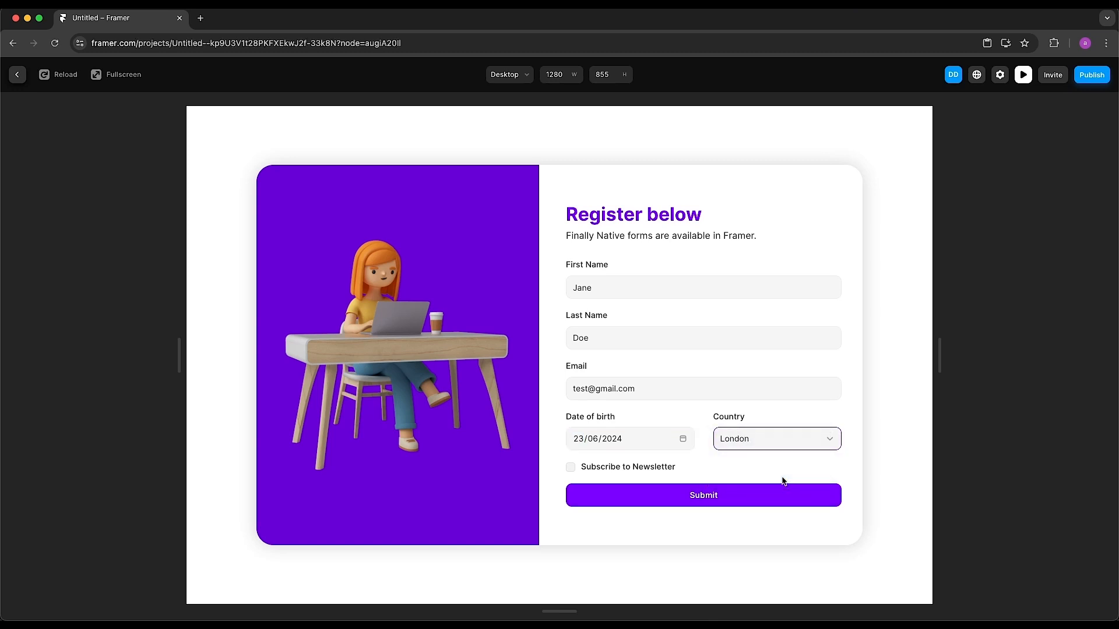
pyautogui.click(570, 467)
pyautogui.click(705, 501)
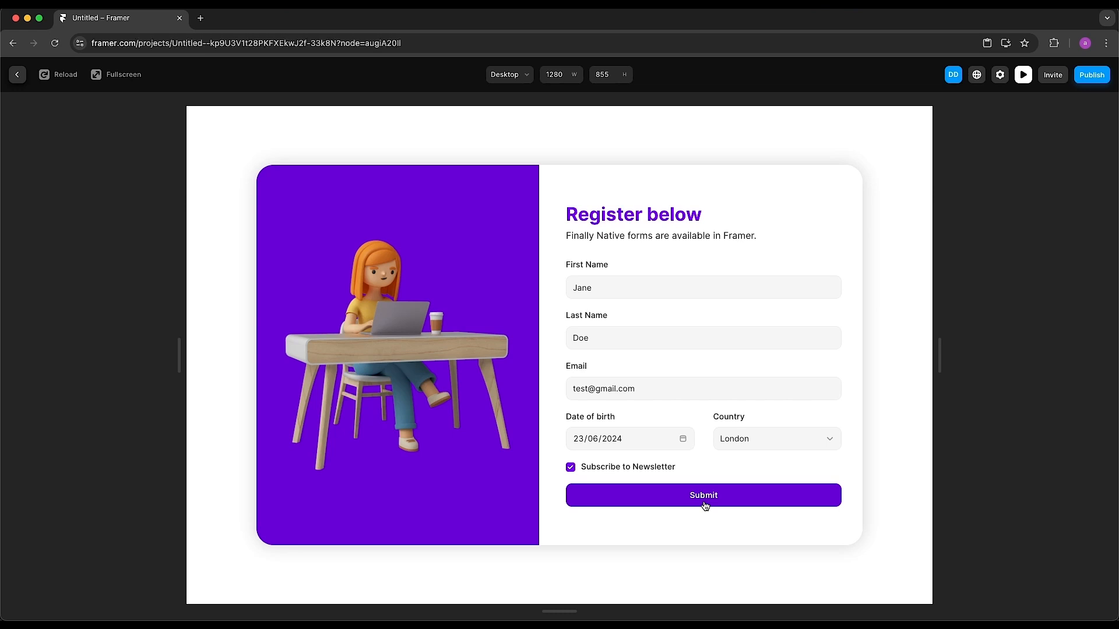
pyautogui.press('Escape')
# Select the Form and add Email as its Send To submission destination
pyautogui.click(101, 271)
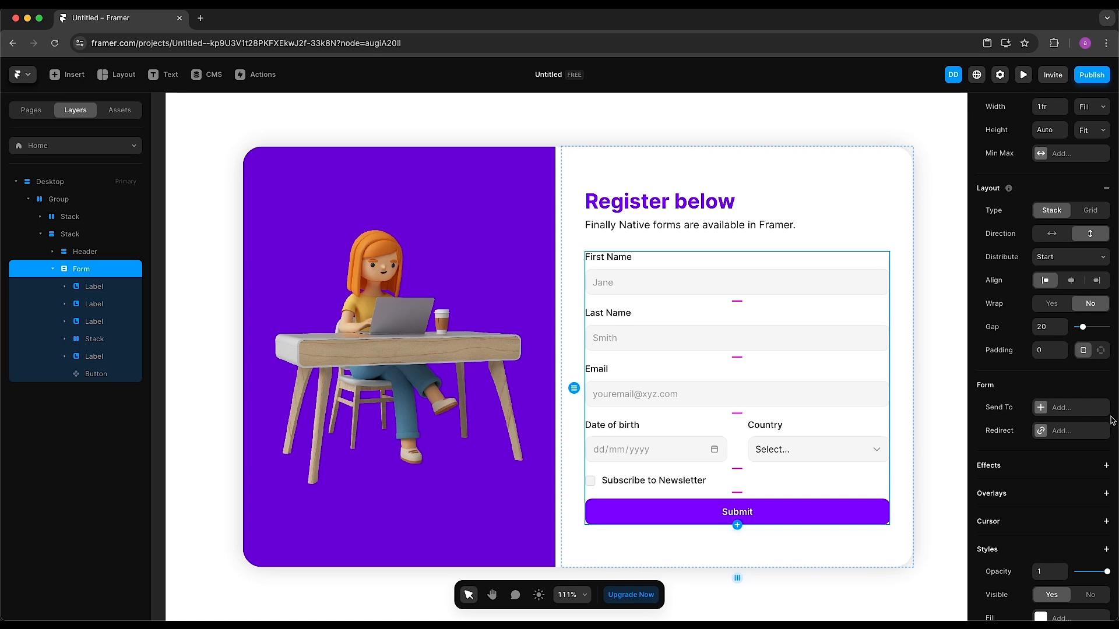
pyautogui.click(1090, 410)
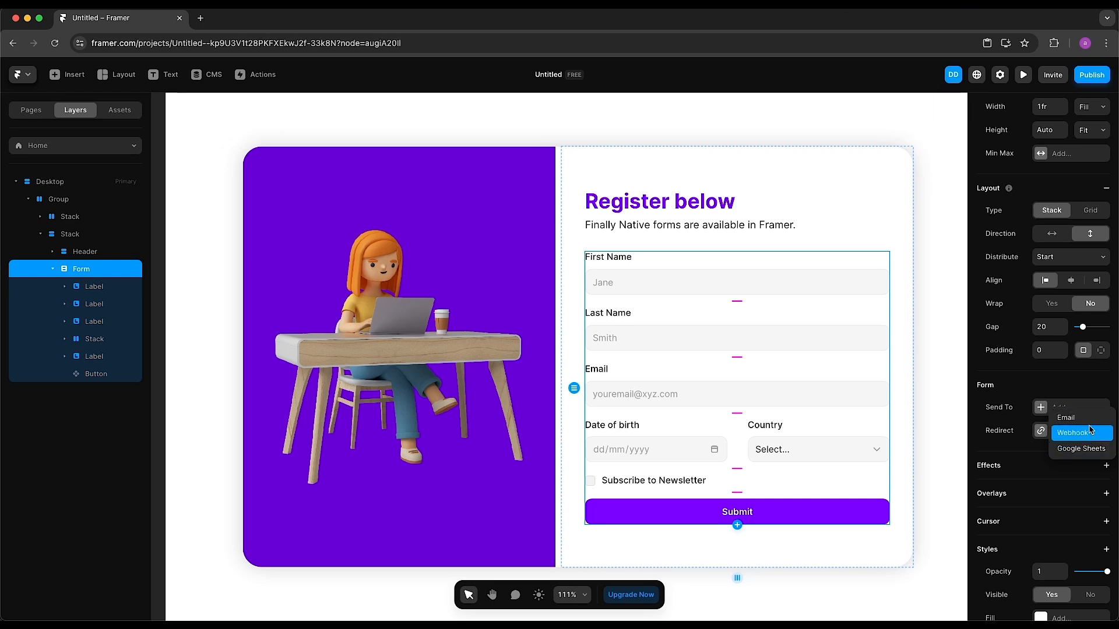
pyautogui.click(1091, 422)
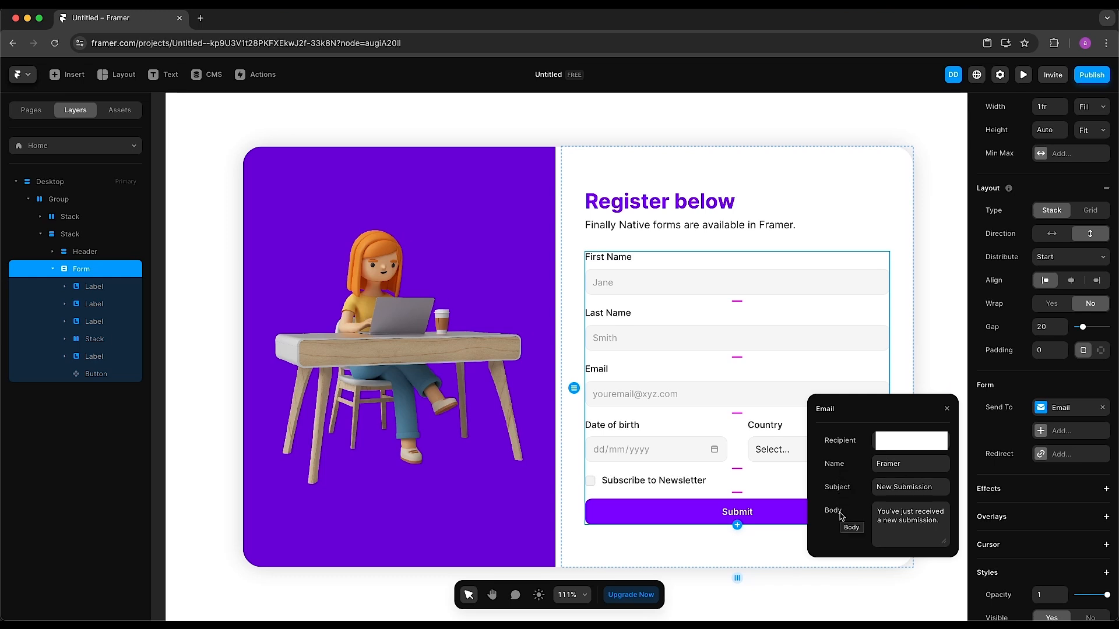
pyautogui.click(946, 408)
# Preview the page again and autofill the name Hello World and the test email
pyautogui.click(1023, 75)
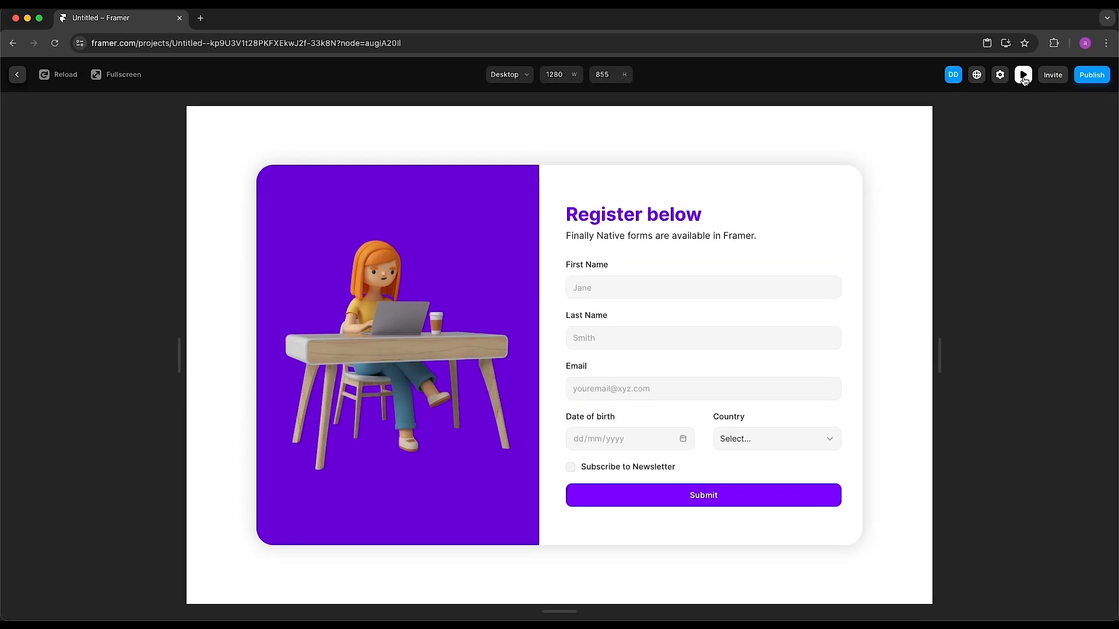
pyautogui.click(707, 289)
pyautogui.click(637, 317)
pyautogui.click(637, 339)
pyautogui.click(637, 367)
pyautogui.click(637, 389)
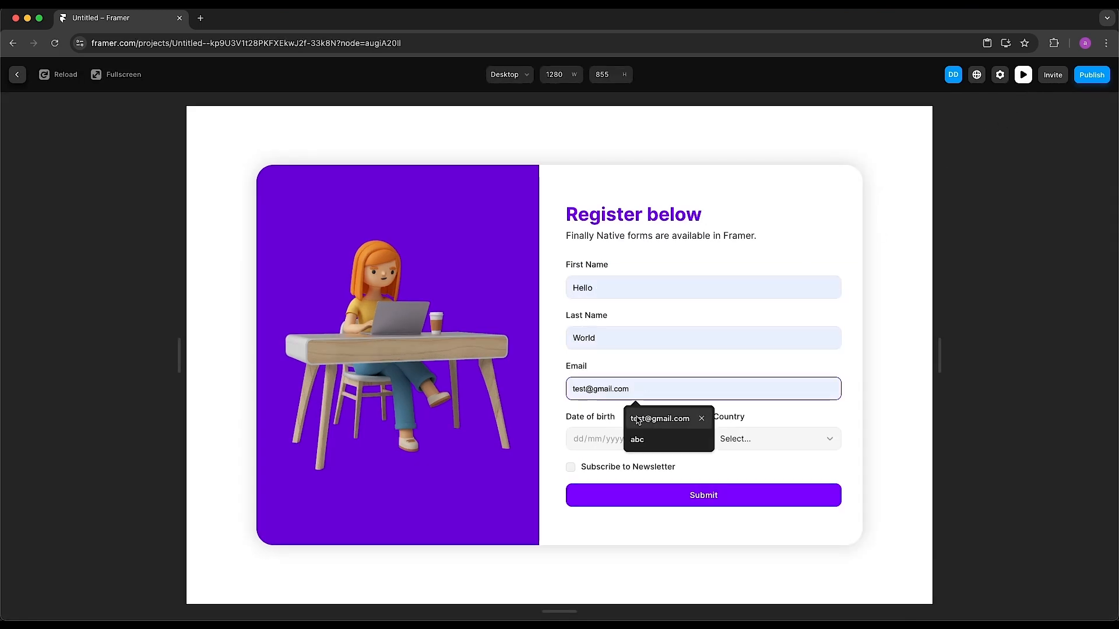
pyautogui.click(638, 420)
# Pick birth date 23/06/2024 and London, tick the newsletter box, and submit the test
pyautogui.click(683, 438)
pyautogui.click(678, 550)
pyautogui.click(757, 439)
pyautogui.click(752, 458)
pyautogui.click(573, 467)
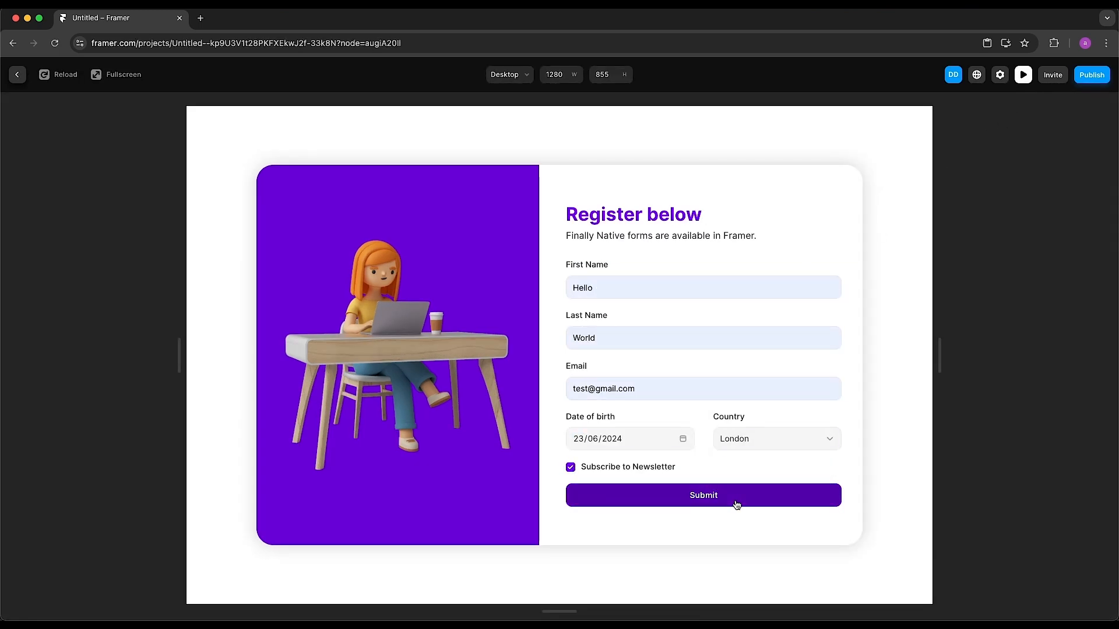
pyautogui.click(737, 504)
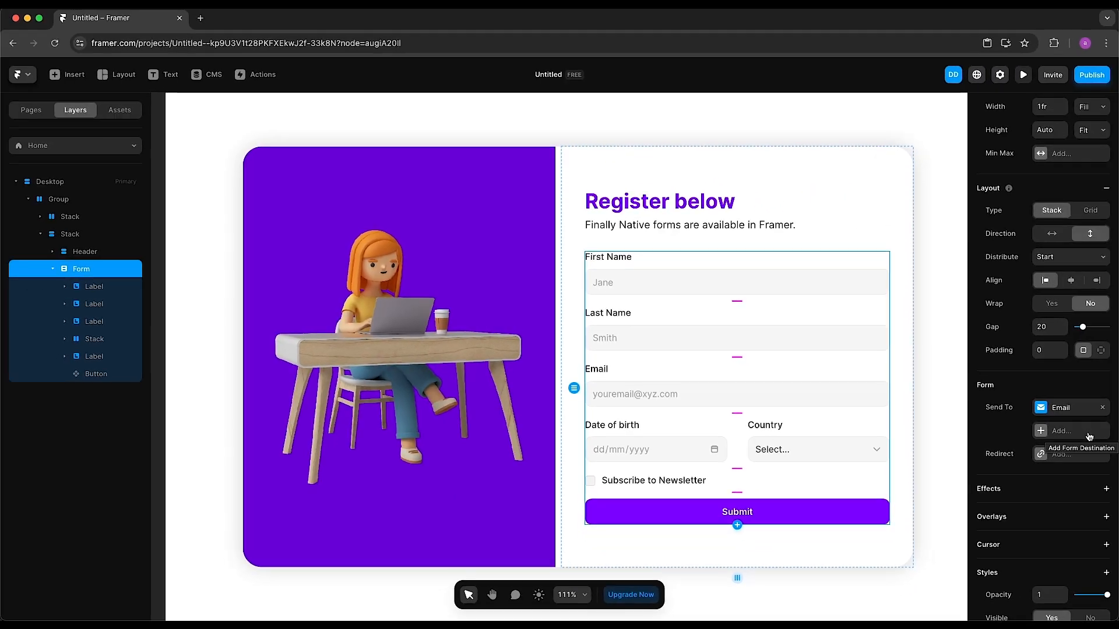
# Add a trial Webhook destination, remove it again, and reopen the Send To destination list
pyautogui.click(1089, 436)
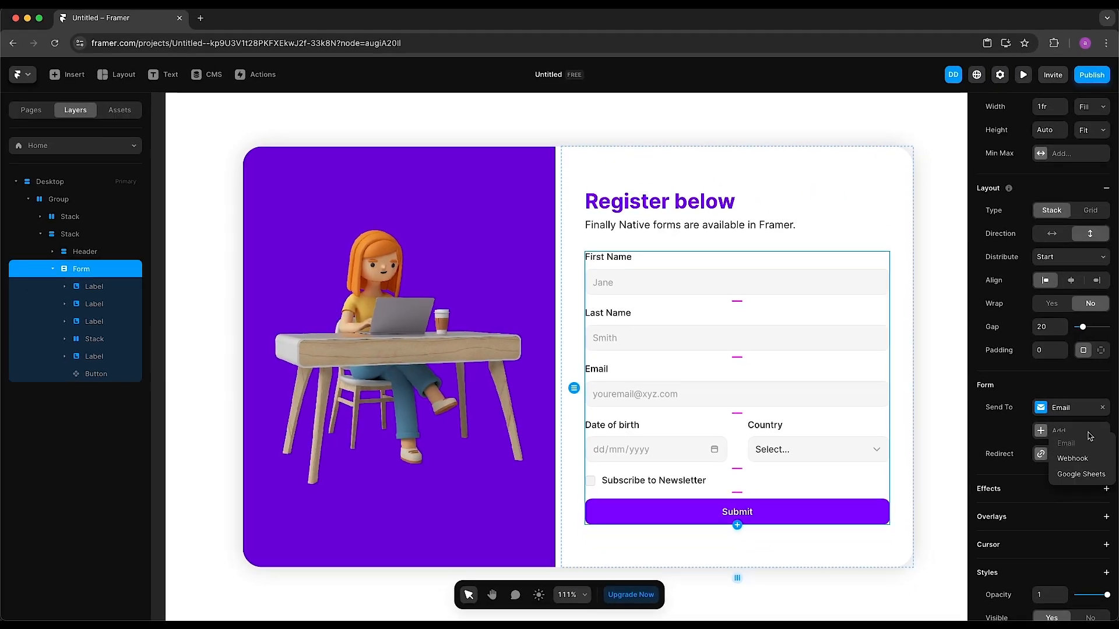
pyautogui.click(1094, 464)
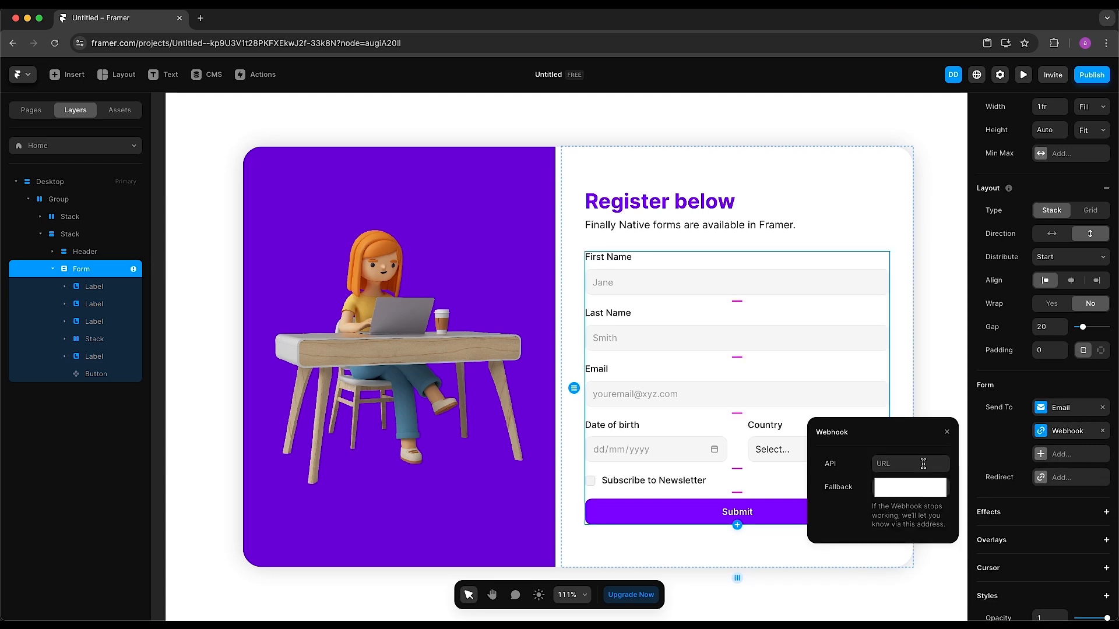
pyautogui.click(953, 437)
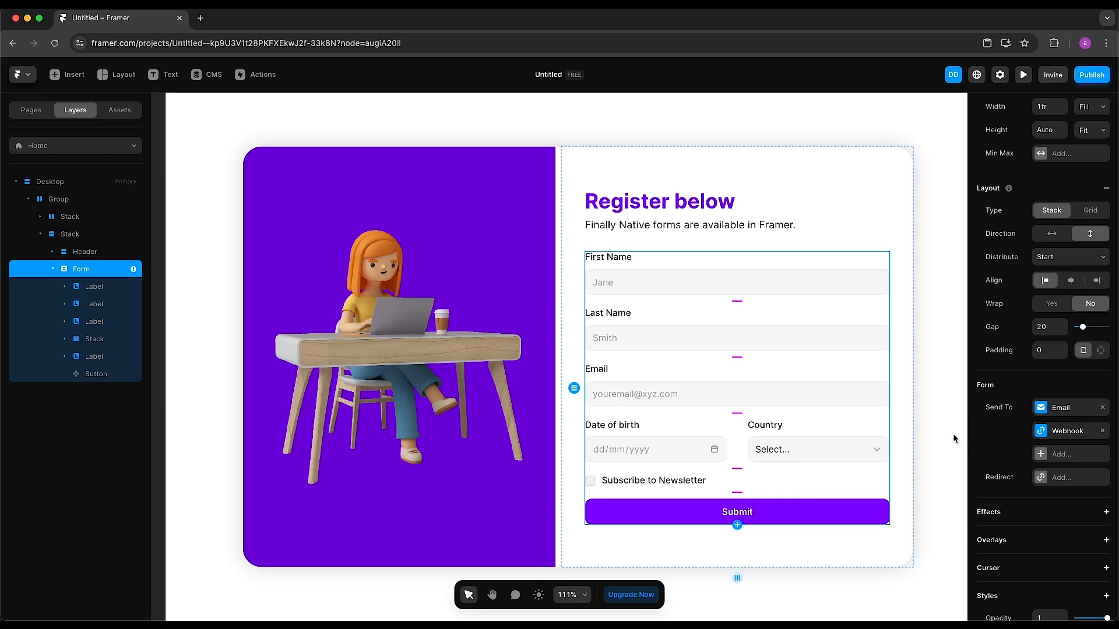
pyautogui.click(1102, 431)
pyautogui.click(1090, 432)
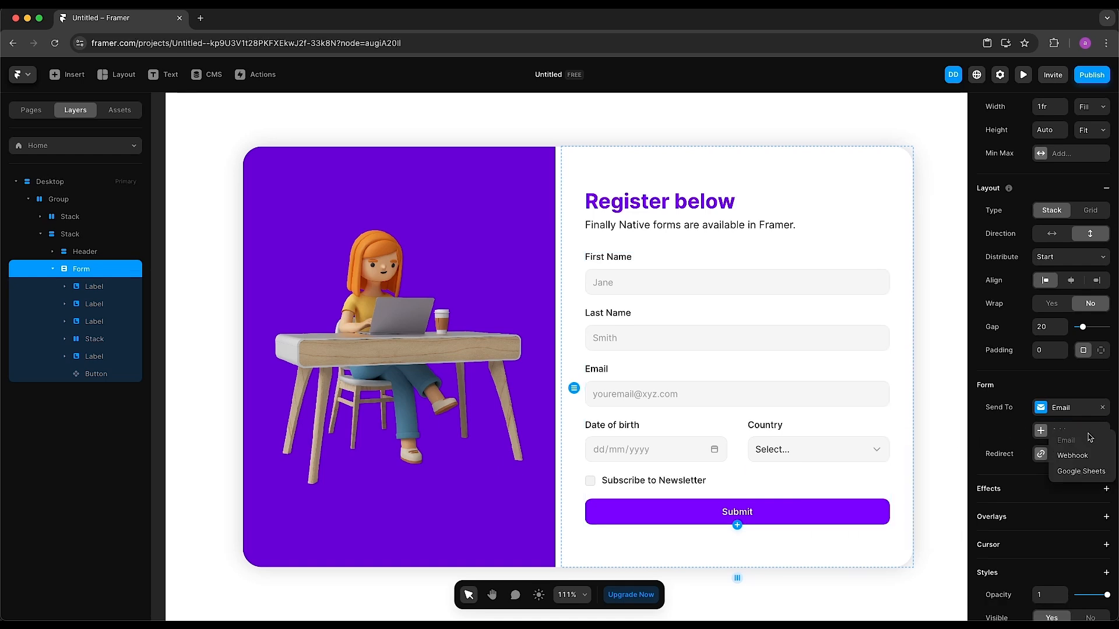
# Add Google Sheets as a destination and connect a Google account to Framer
pyautogui.click(1089, 475)
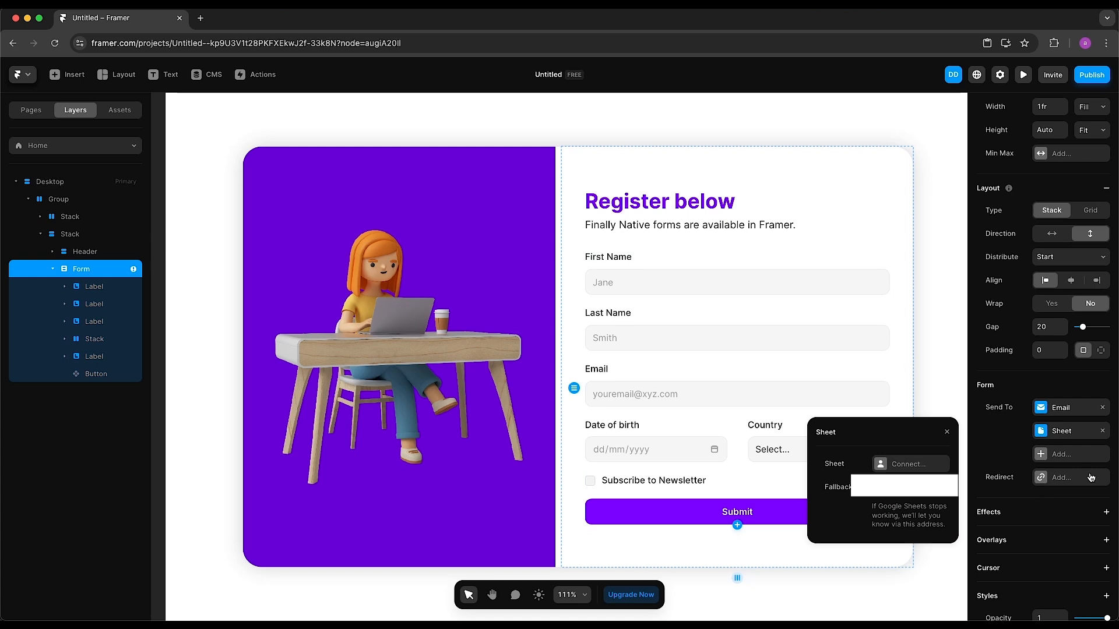
pyautogui.click(926, 465)
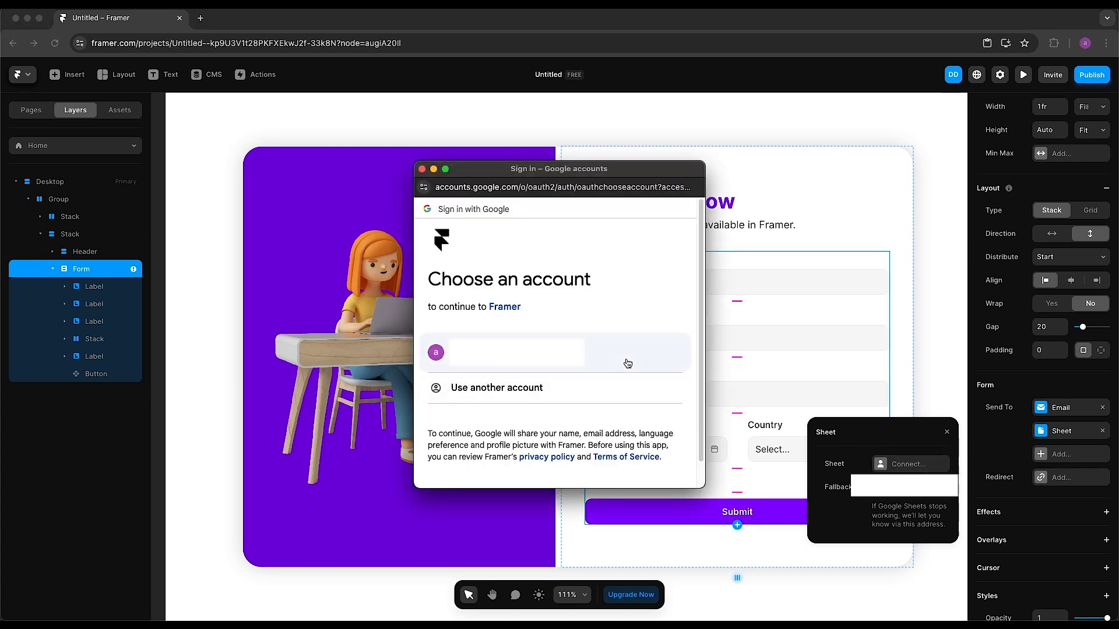
pyautogui.click(621, 355)
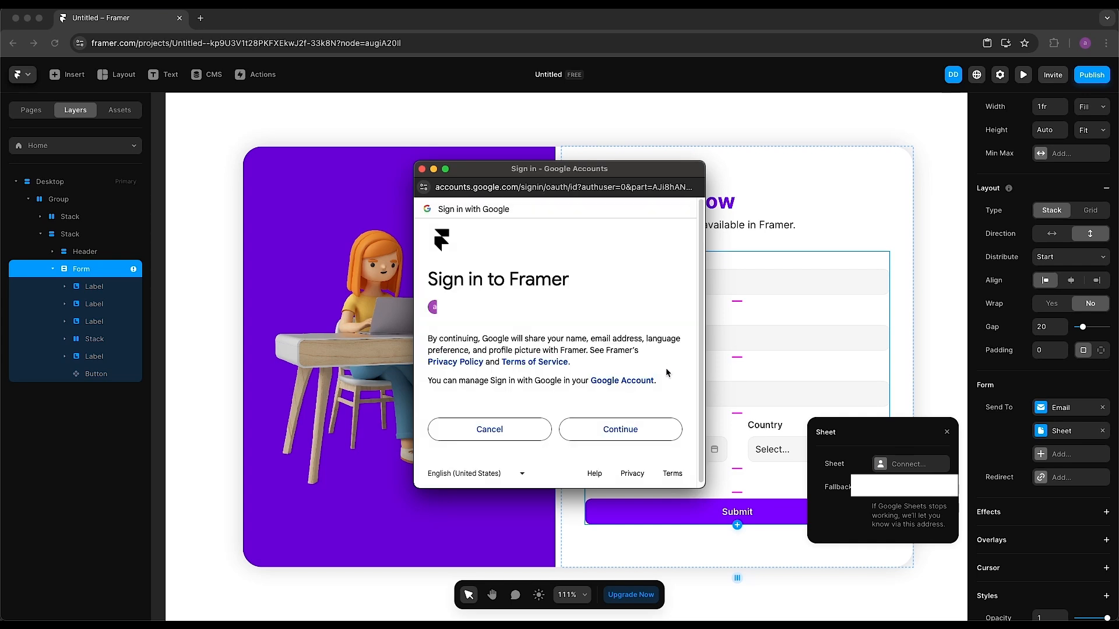
pyautogui.click(659, 428)
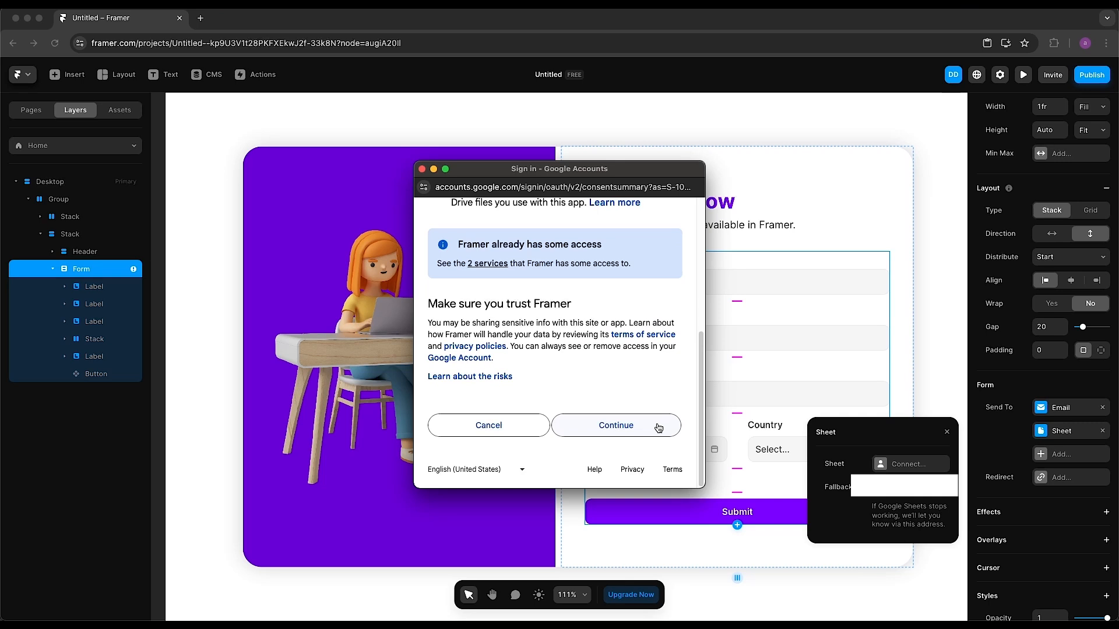
pyautogui.click(660, 426)
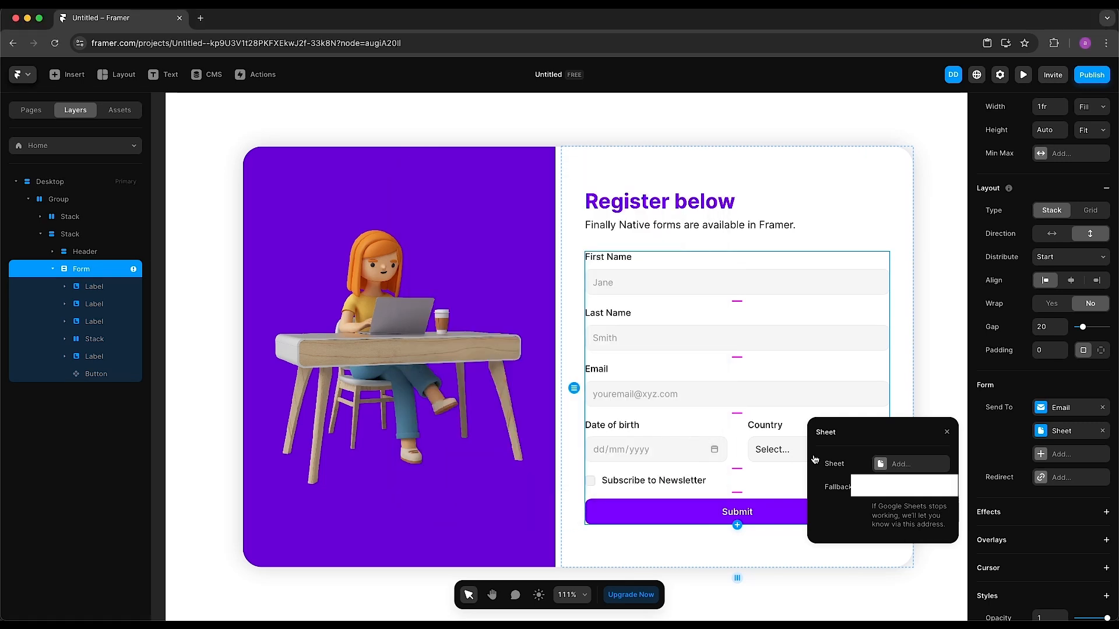
# Create a new sheet named FramerTutorial to store the form submissions
pyautogui.click(913, 465)
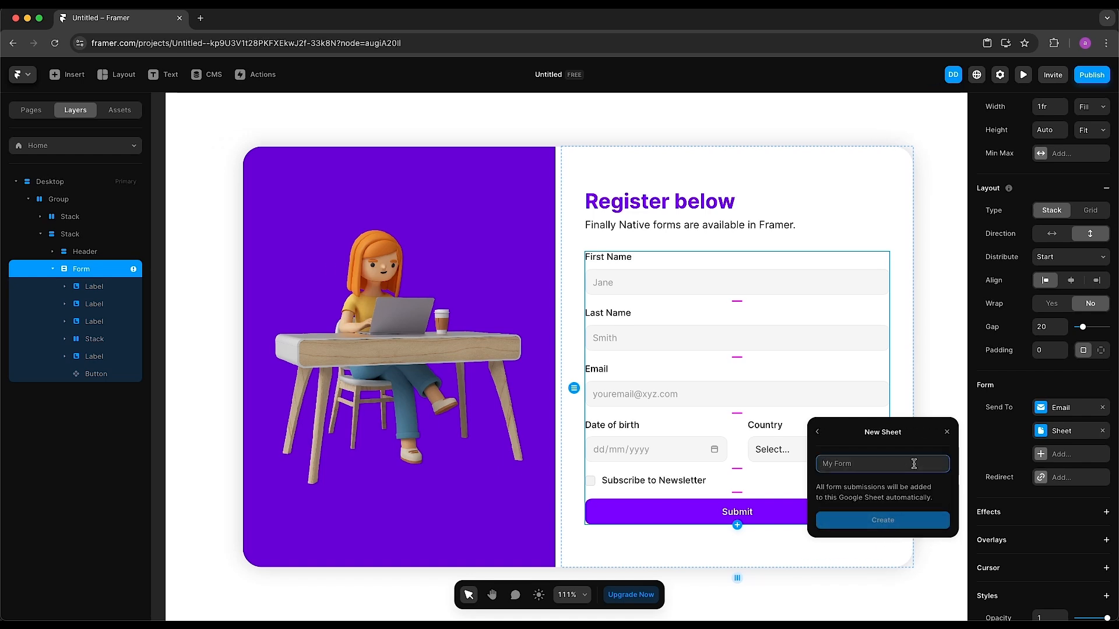
pyautogui.write('M')
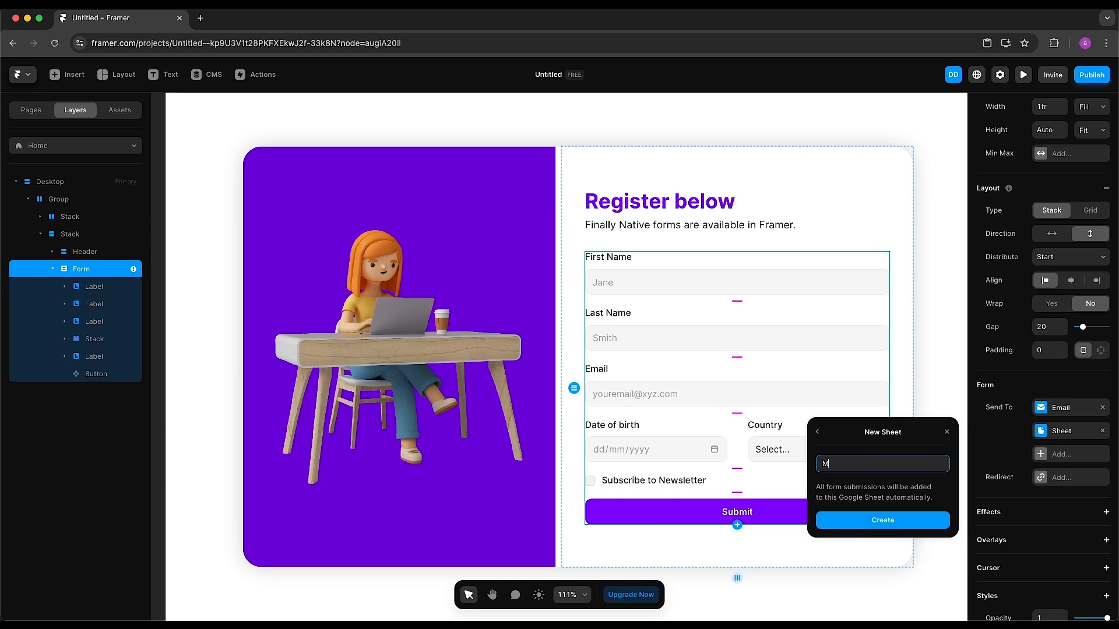
pyautogui.press('BackSpace')
pyautogui.write('FramerTutorial')
pyautogui.click(884, 521)
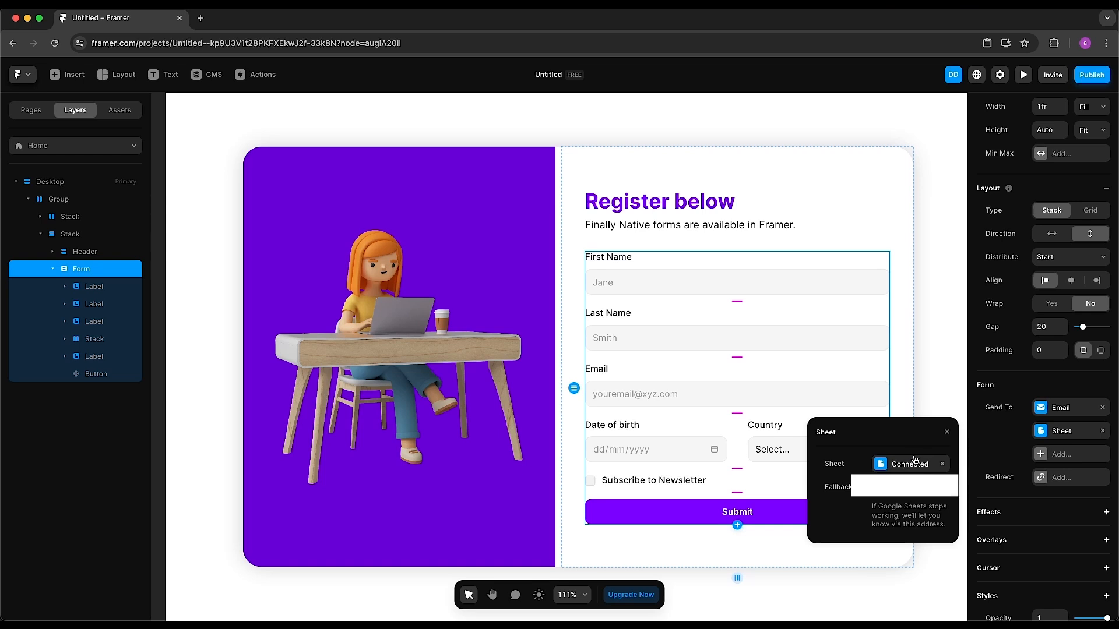
# Add a Redirect to the /thankyou page for successful form submissions
pyautogui.click(946, 433)
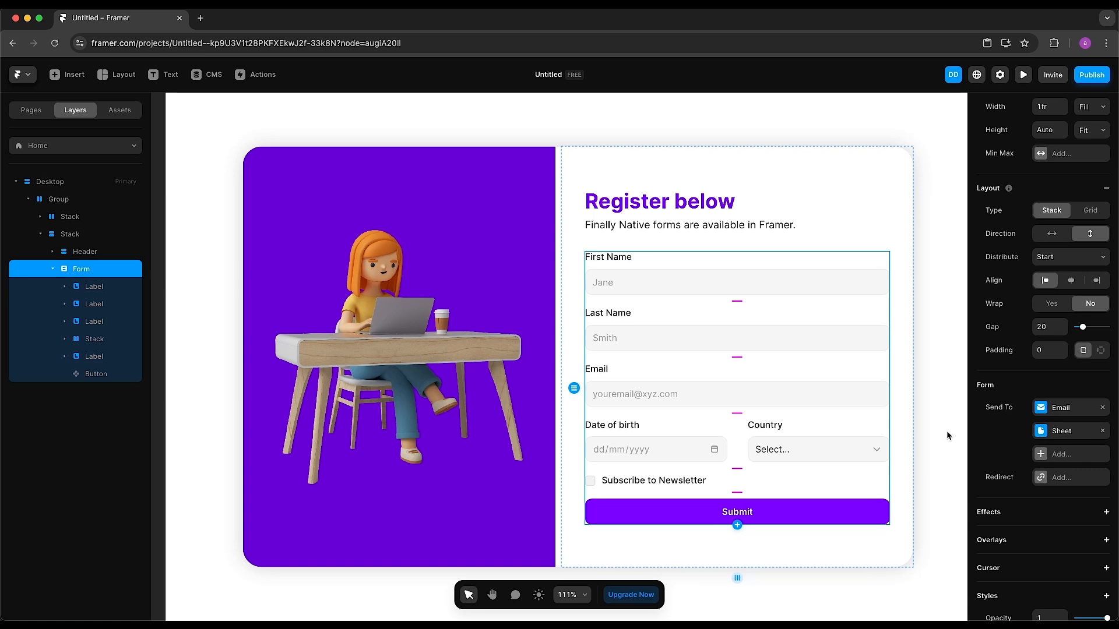
pyautogui.click(1061, 478)
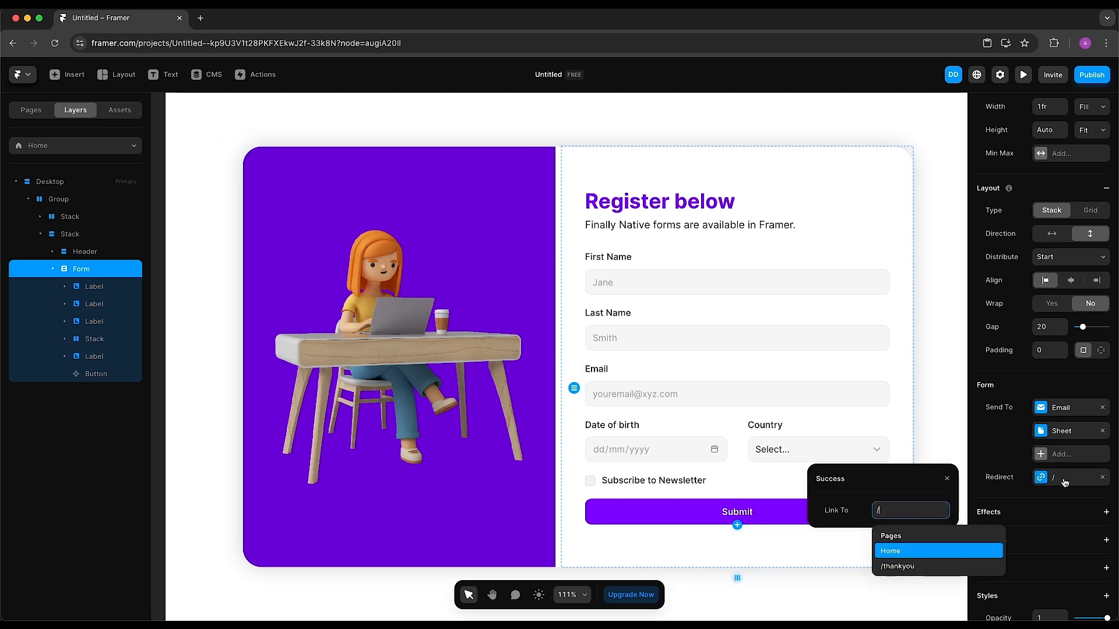
pyautogui.click(970, 572)
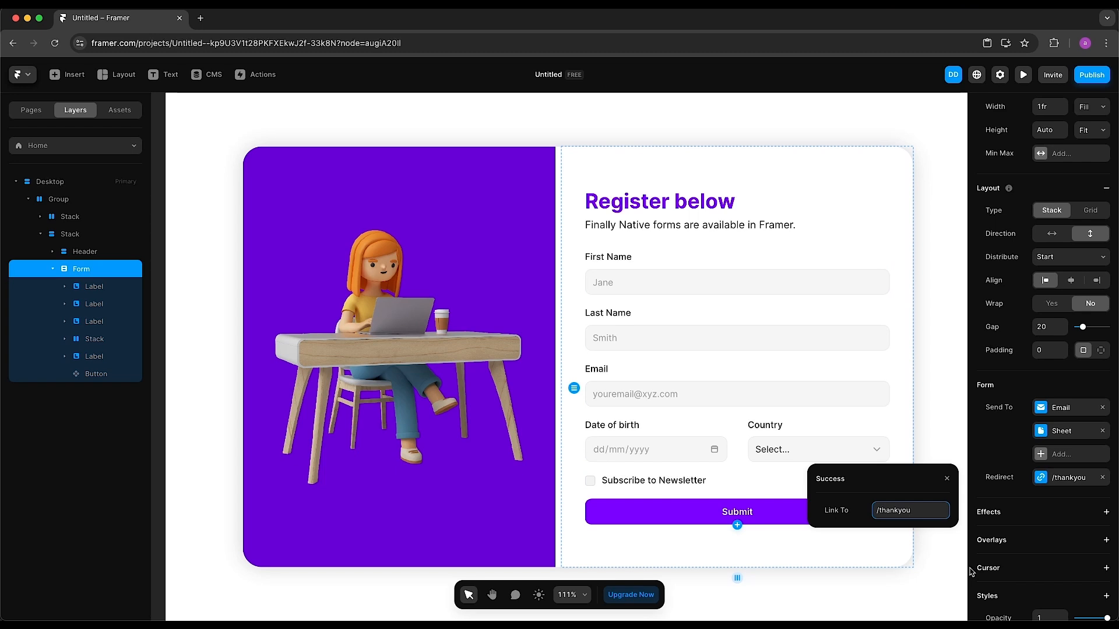
pyautogui.click(948, 483)
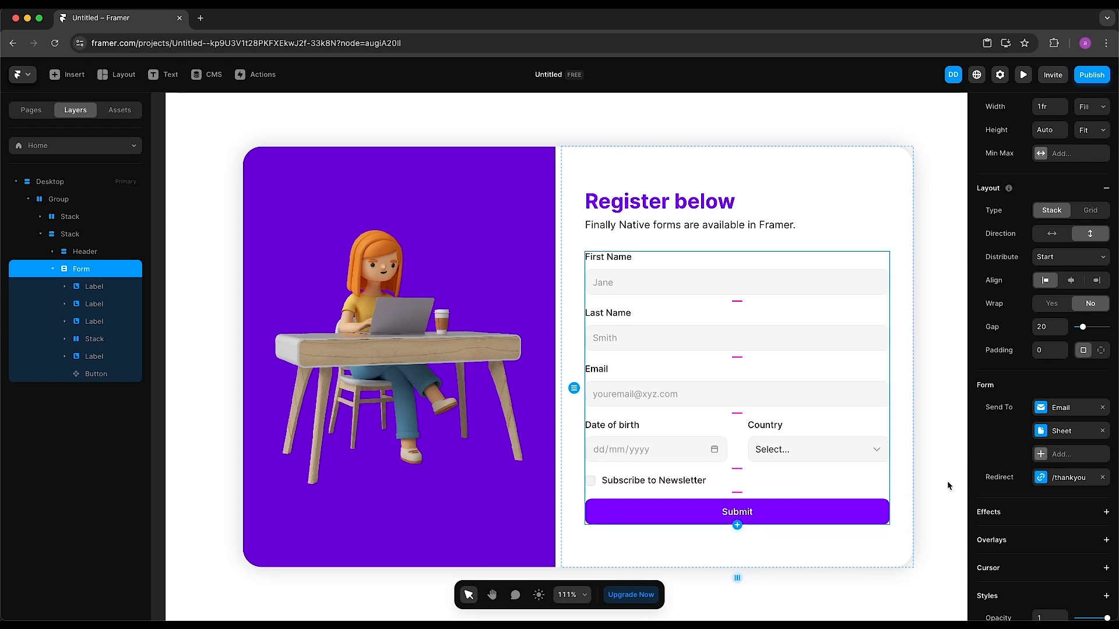
# Preview the site and fill in the name Hello World and the test email
pyautogui.click(1025, 77)
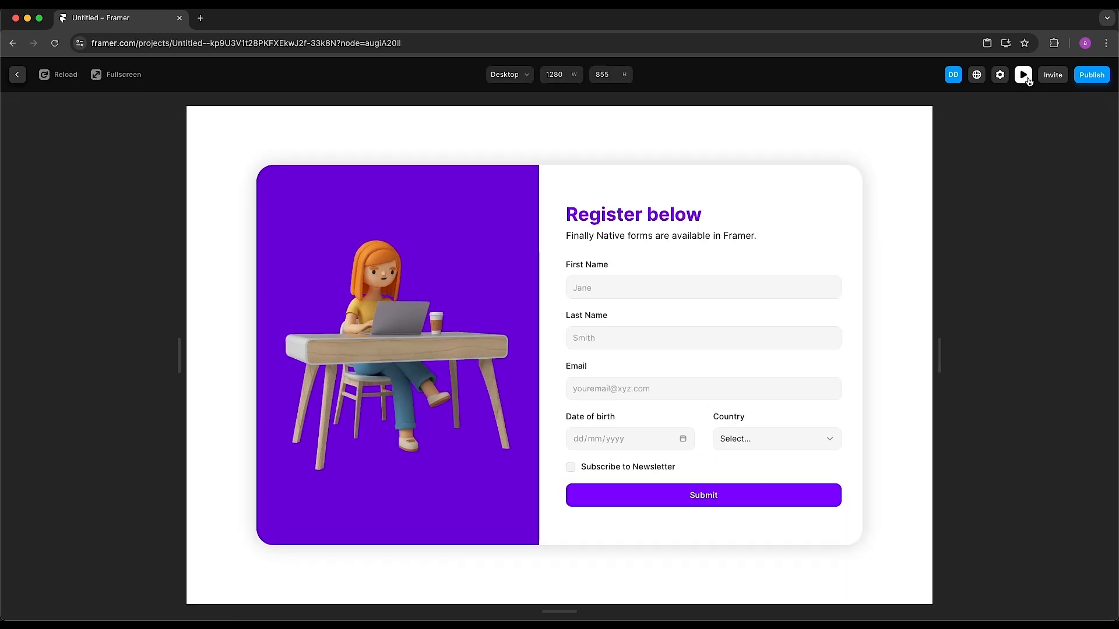
pyautogui.click(615, 287)
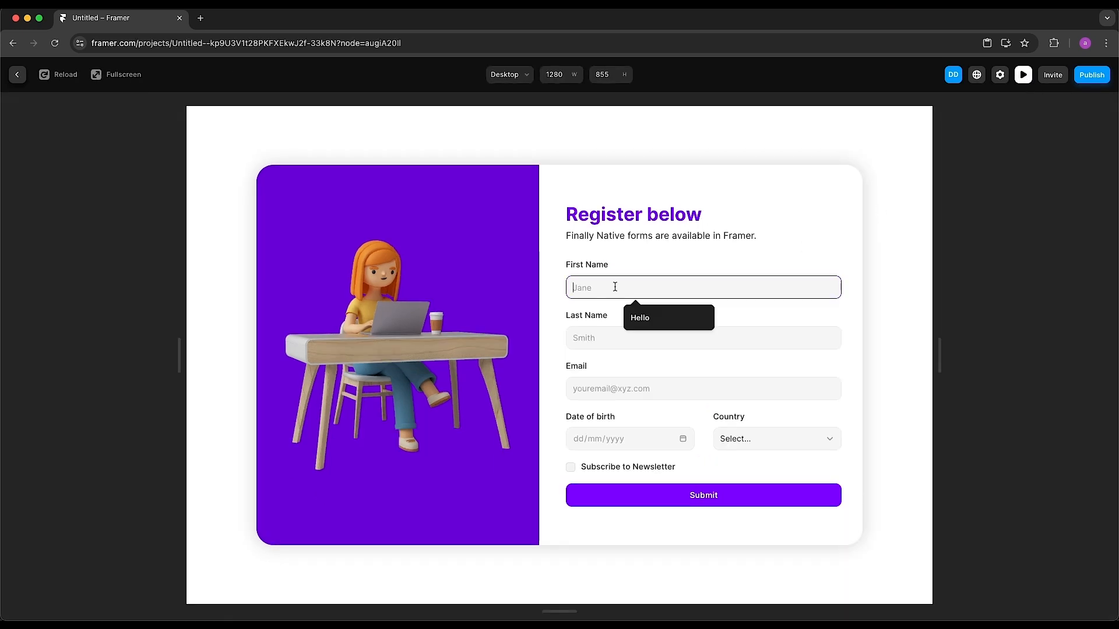
pyautogui.click(639, 318)
pyautogui.click(616, 338)
pyautogui.click(638, 368)
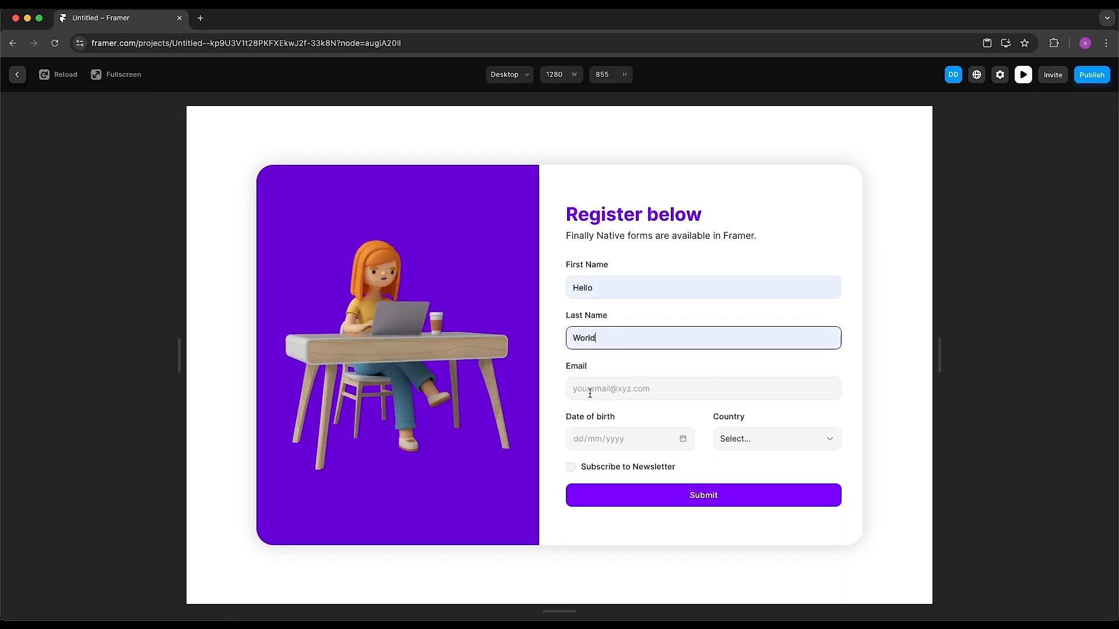
pyautogui.click(590, 393)
pyautogui.click(642, 418)
# Set birth date 23/06/2024 and London, opt in to the newsletter, submit, and exit preview
pyautogui.click(682, 439)
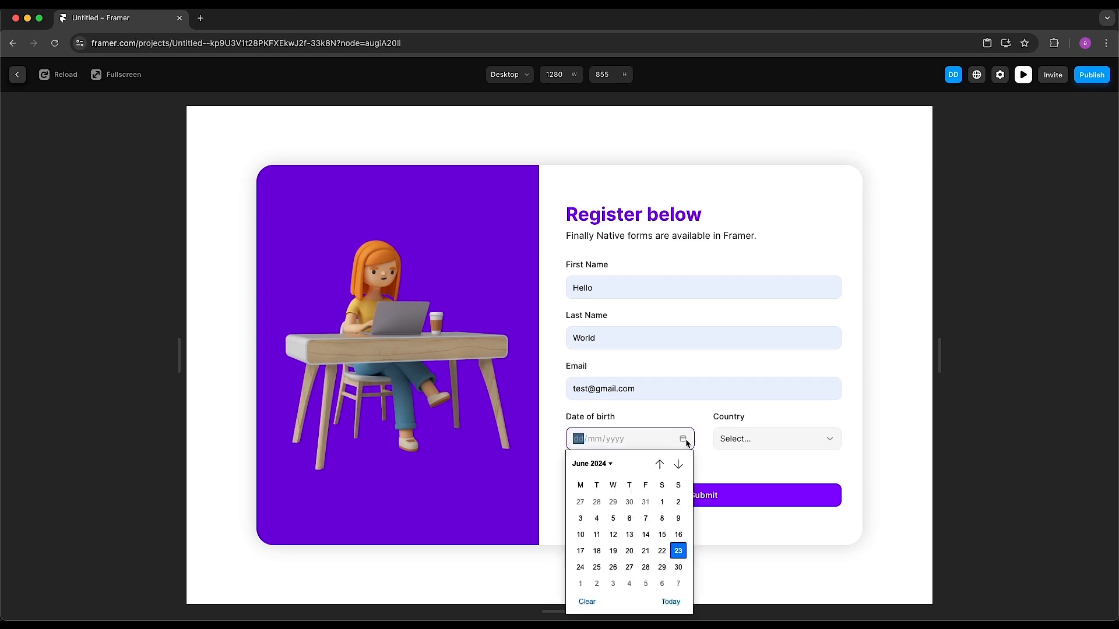
pyautogui.click(678, 551)
pyautogui.click(776, 447)
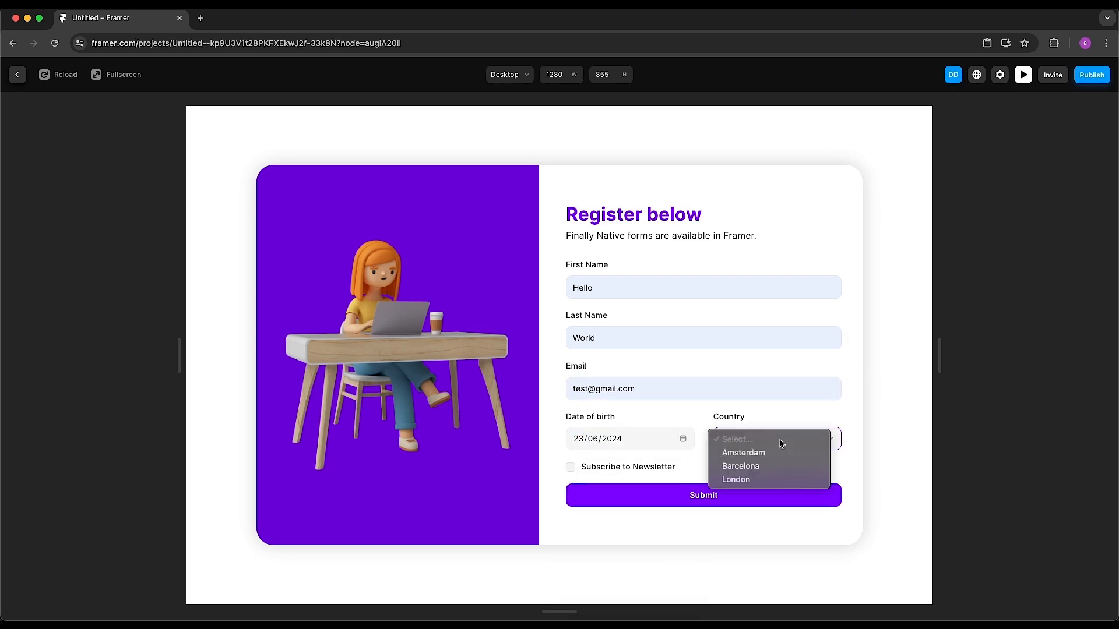
pyautogui.click(762, 479)
pyautogui.click(571, 467)
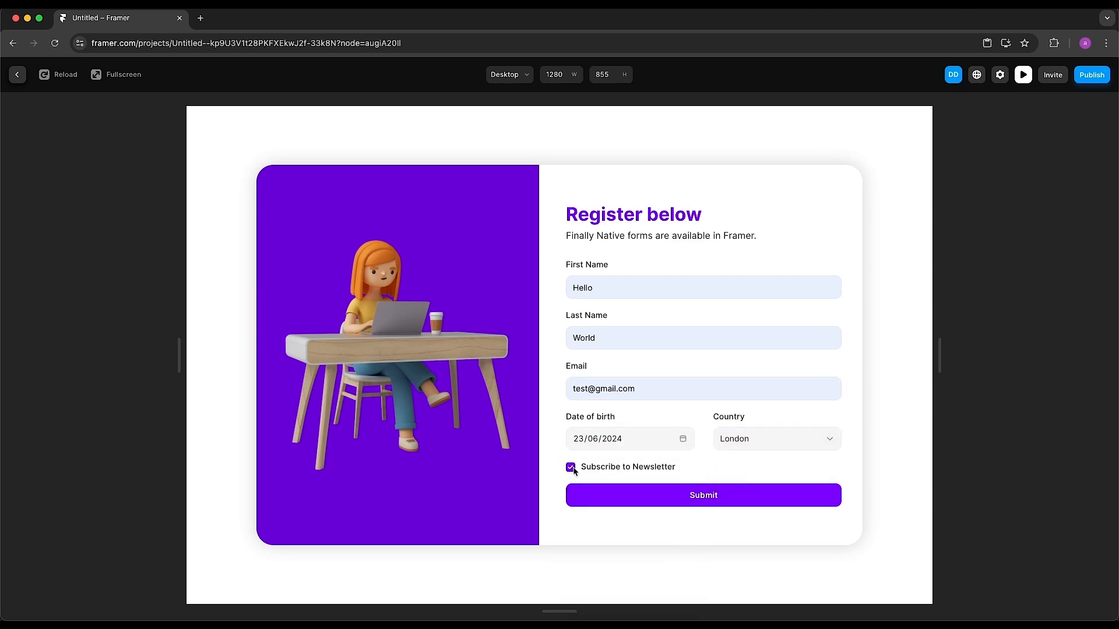
pyautogui.click(745, 505)
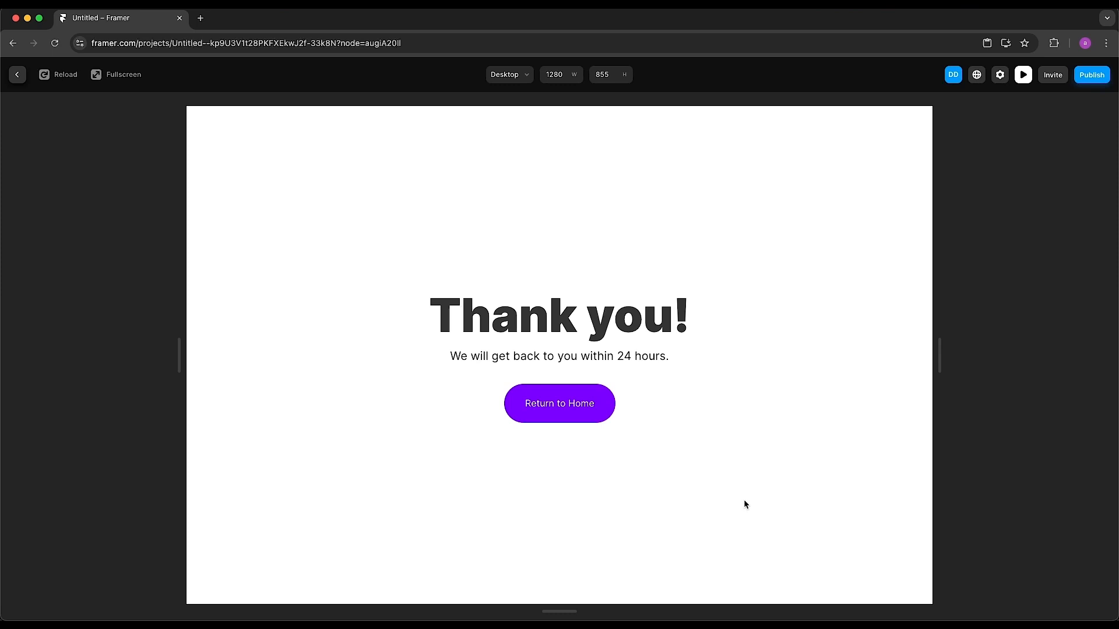
pyautogui.click(1023, 75)
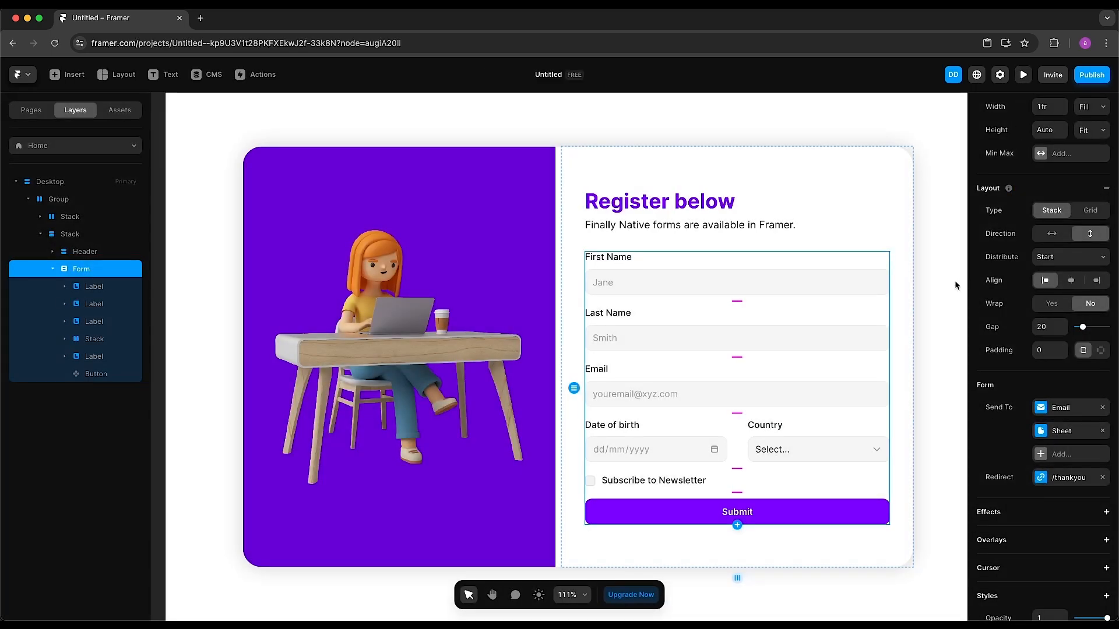
# Open the connected FramerTutorial sheet and widen column A to show the full date
pyautogui.click(1060, 431)
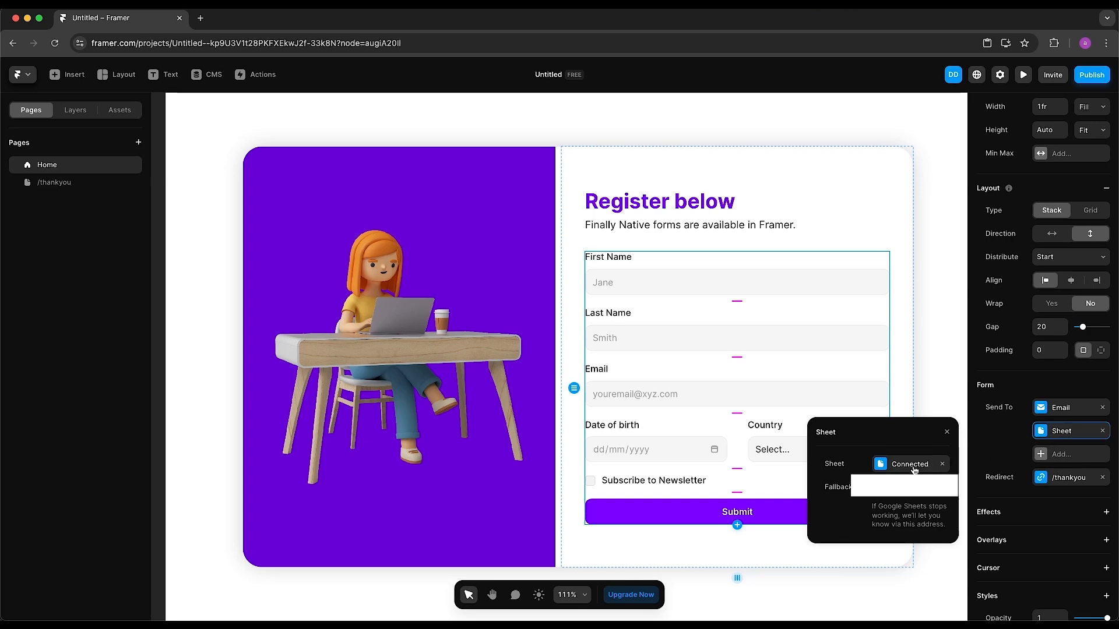
pyautogui.click(895, 465)
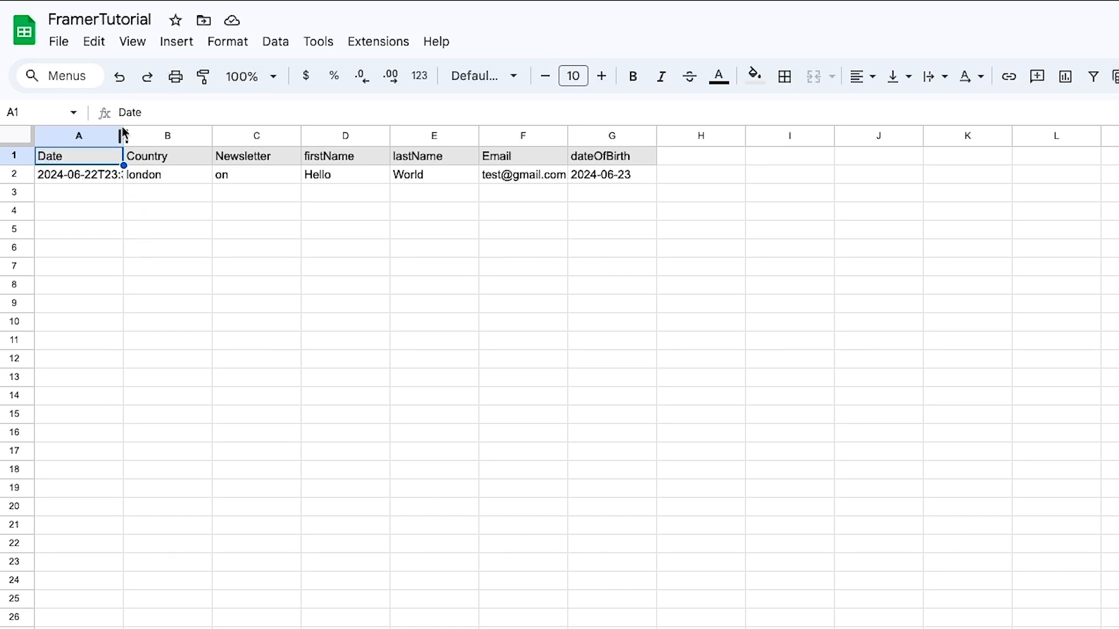
pyautogui.moveTo(123, 135); pyautogui.dragTo(173, 135)
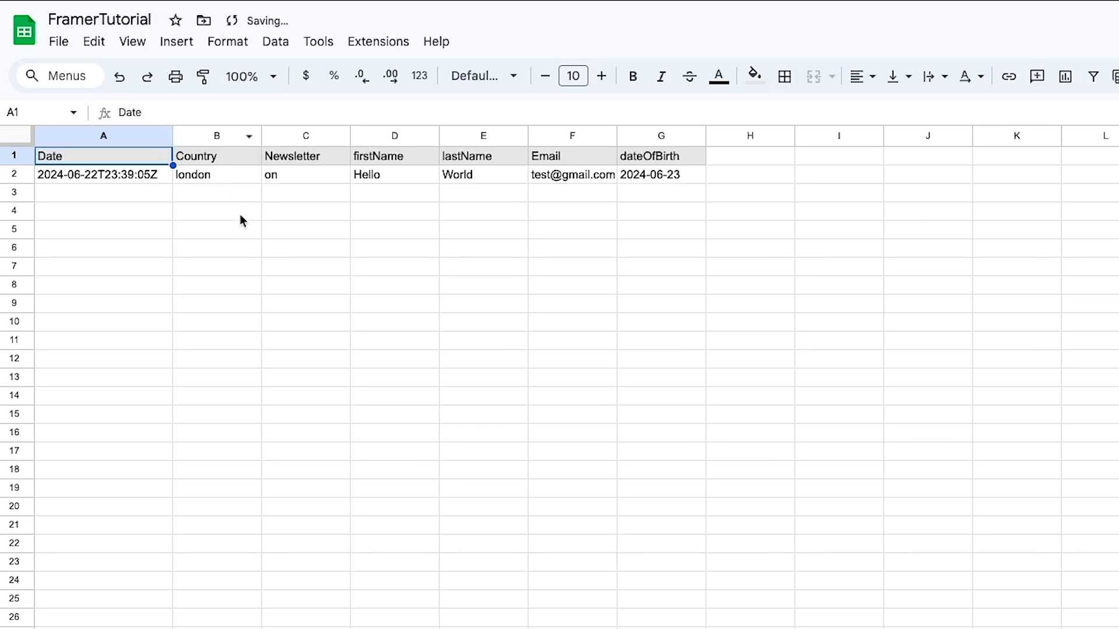